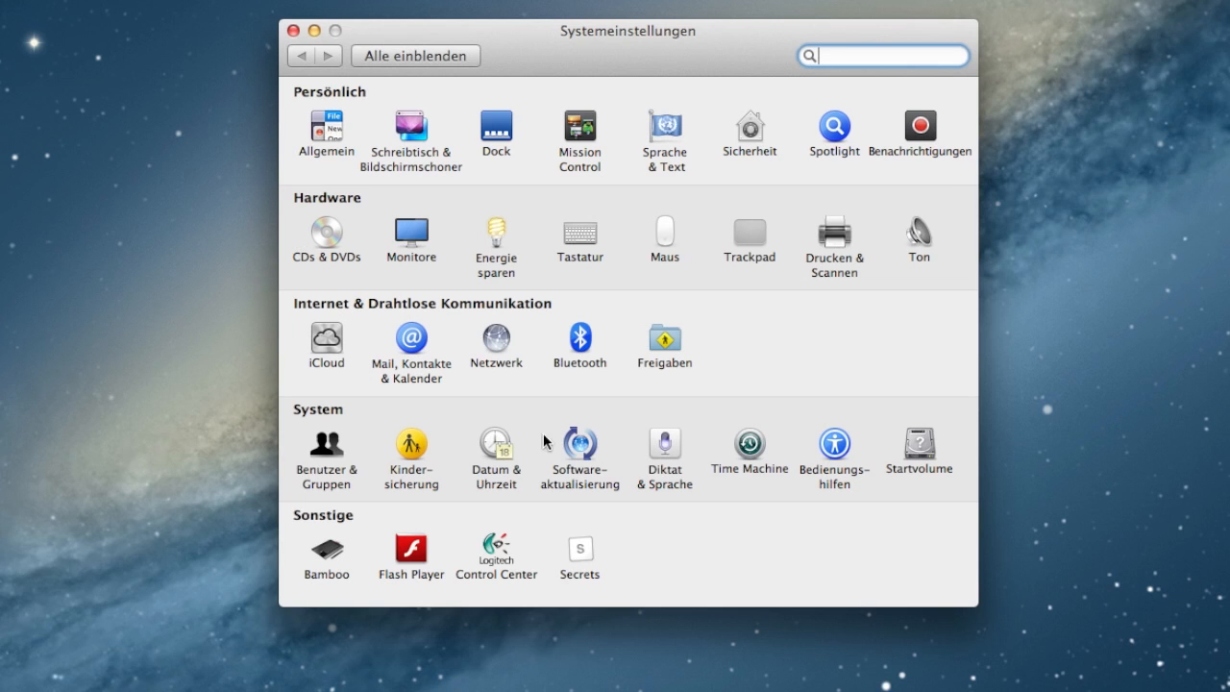
Step: Set the iMac display to a scaled resolution of 1280 × 720 in the monitor preferences
click(420, 235)
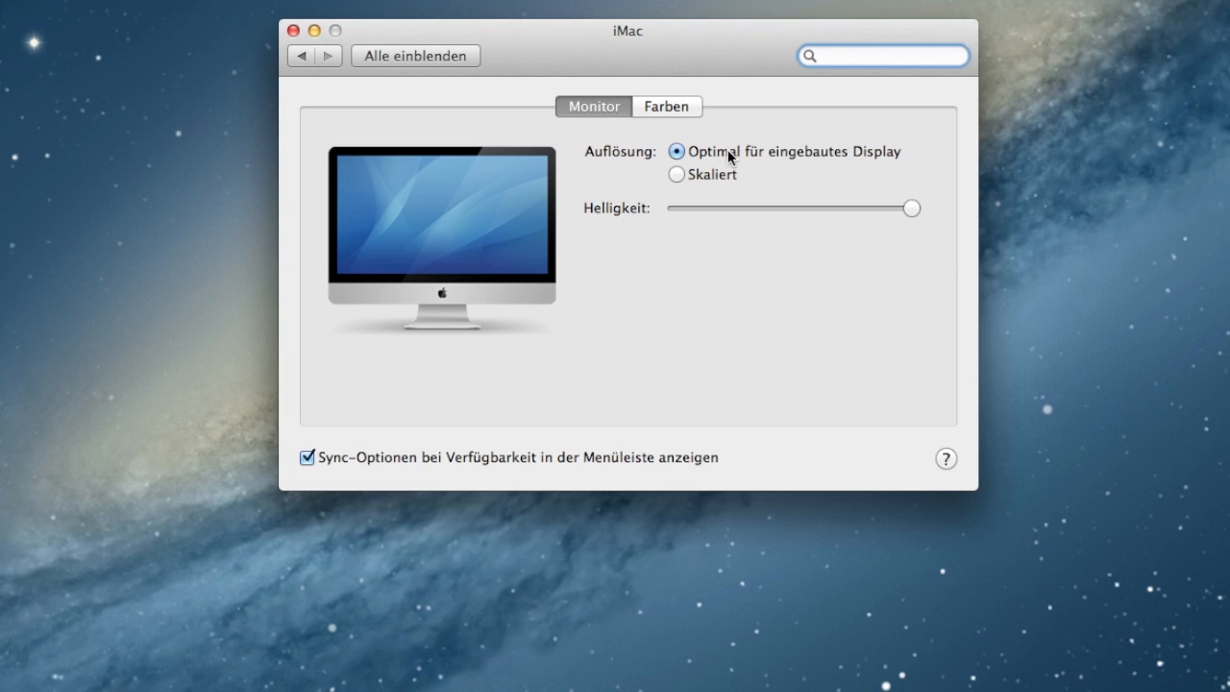
click(672, 175)
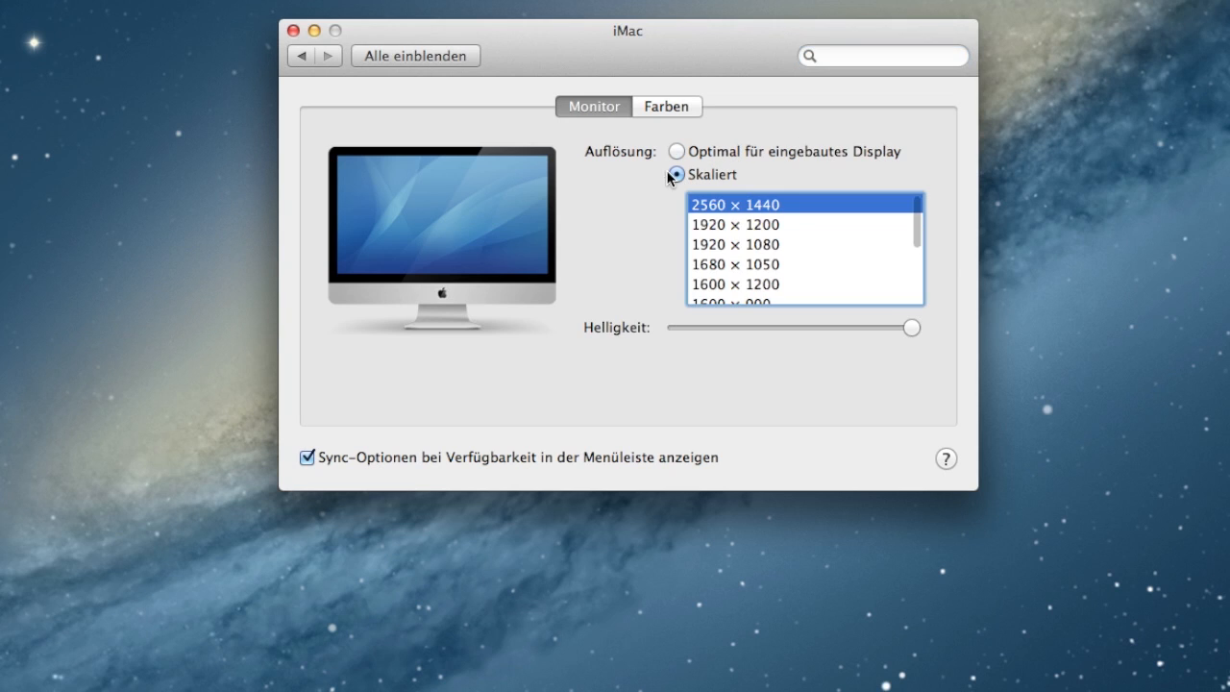
scroll(730, 231, down, 5)
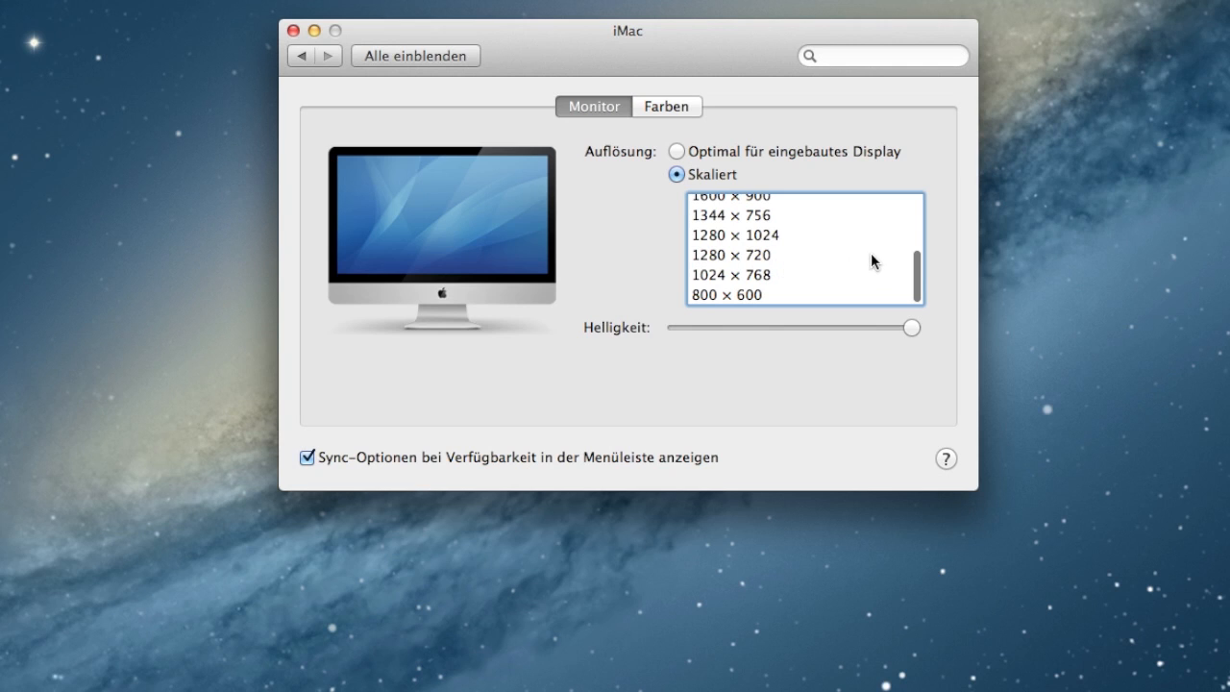
click(720, 253)
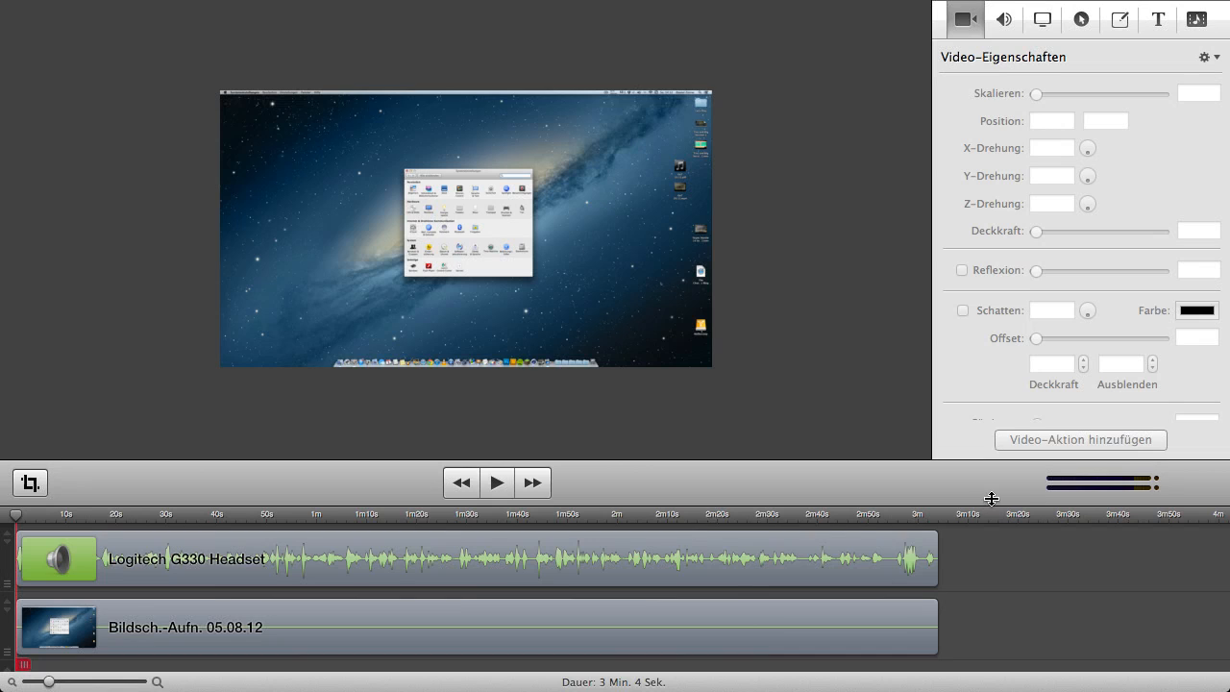
Step: Switch to ScreenFlow, show the audio properties of the Logitech G330 Headset clip and select the Bildsch.-Aufn. 05.08.12 clip
click(825, 568)
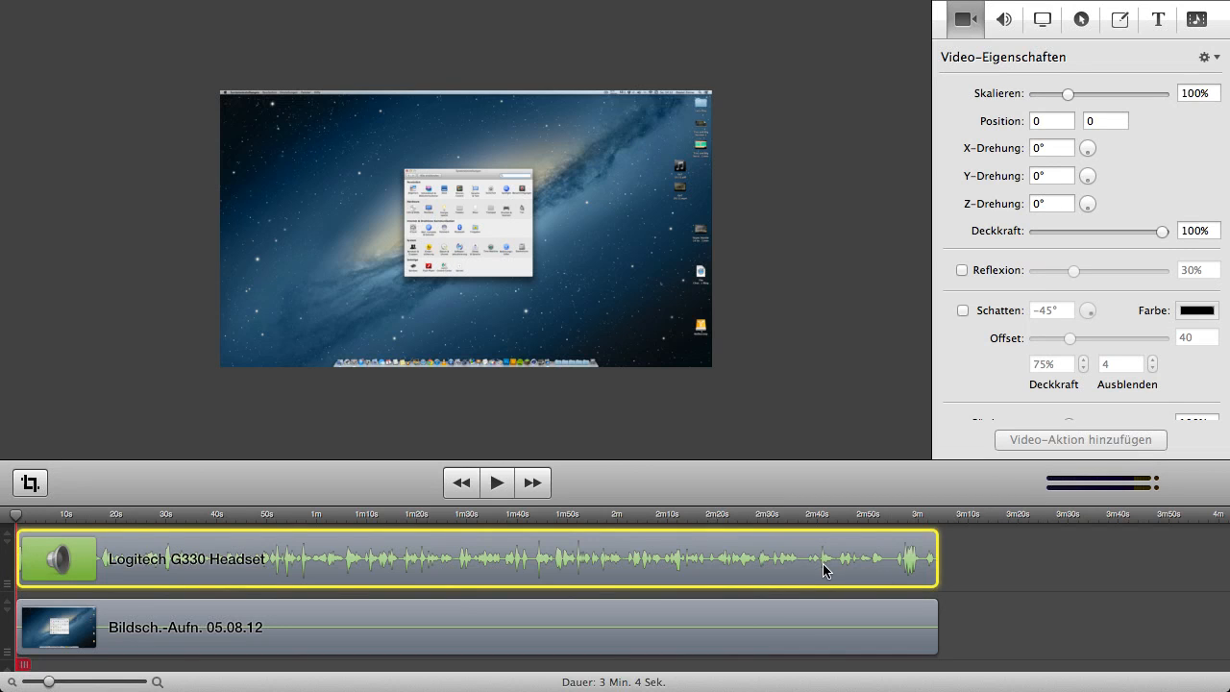
mouse_move(464, 588)
click(1004, 18)
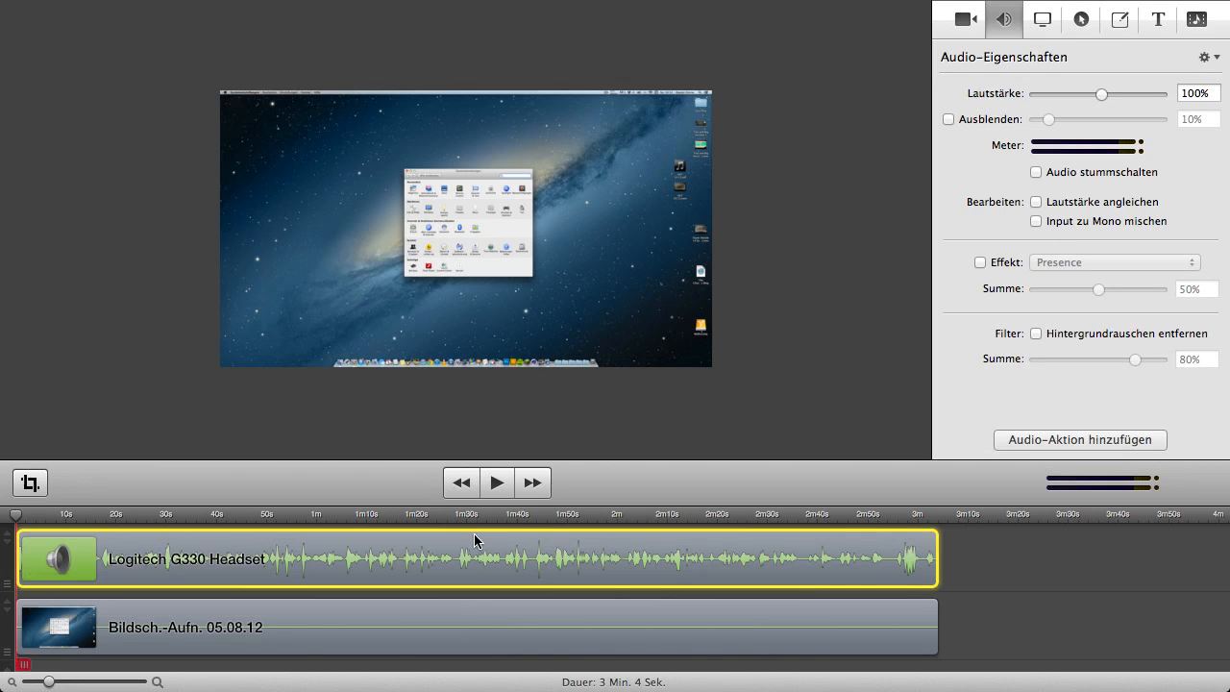
click(485, 615)
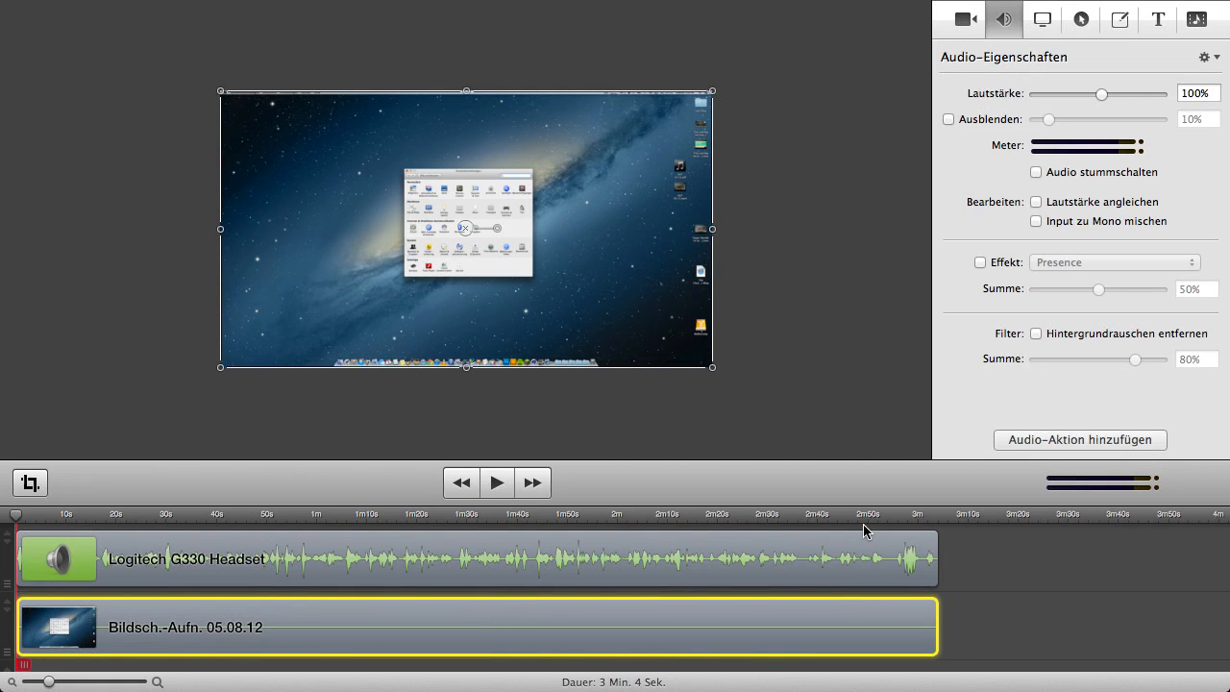
Step: Scrub to the end of the recording, then play a short passage starting at about 1m56s and pause it
mouse_move(852, 541)
mouse_move(632, 589)
drag(882, 517, 918, 518)
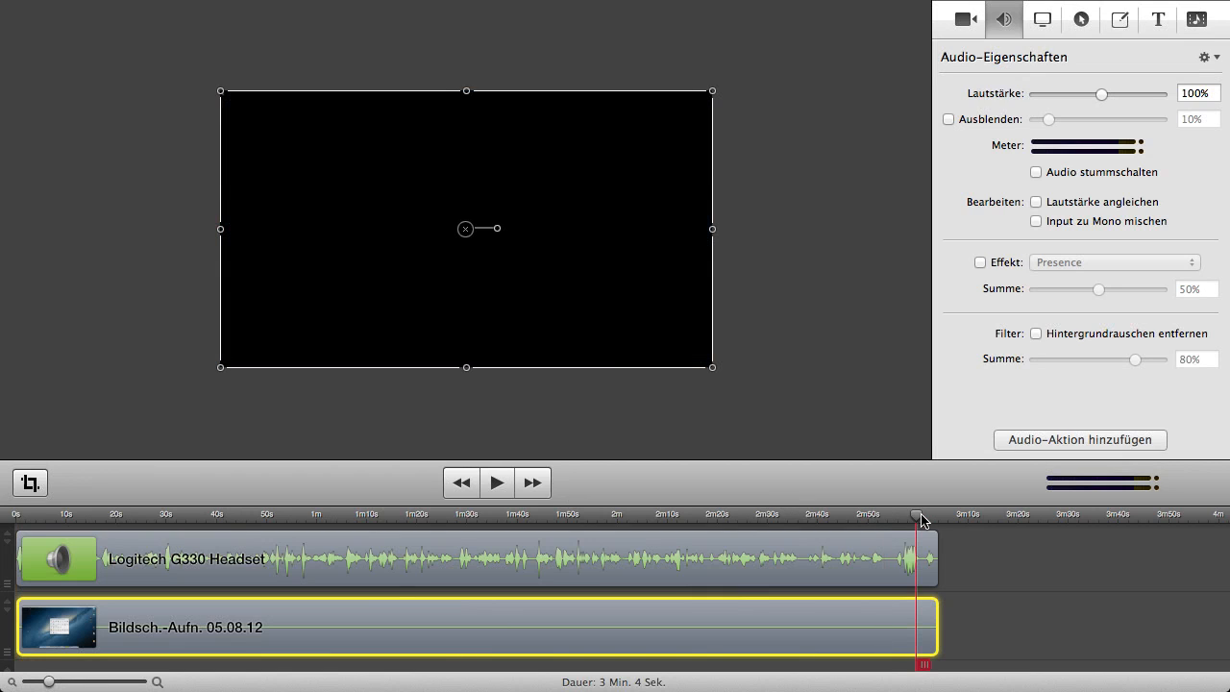
click(596, 517)
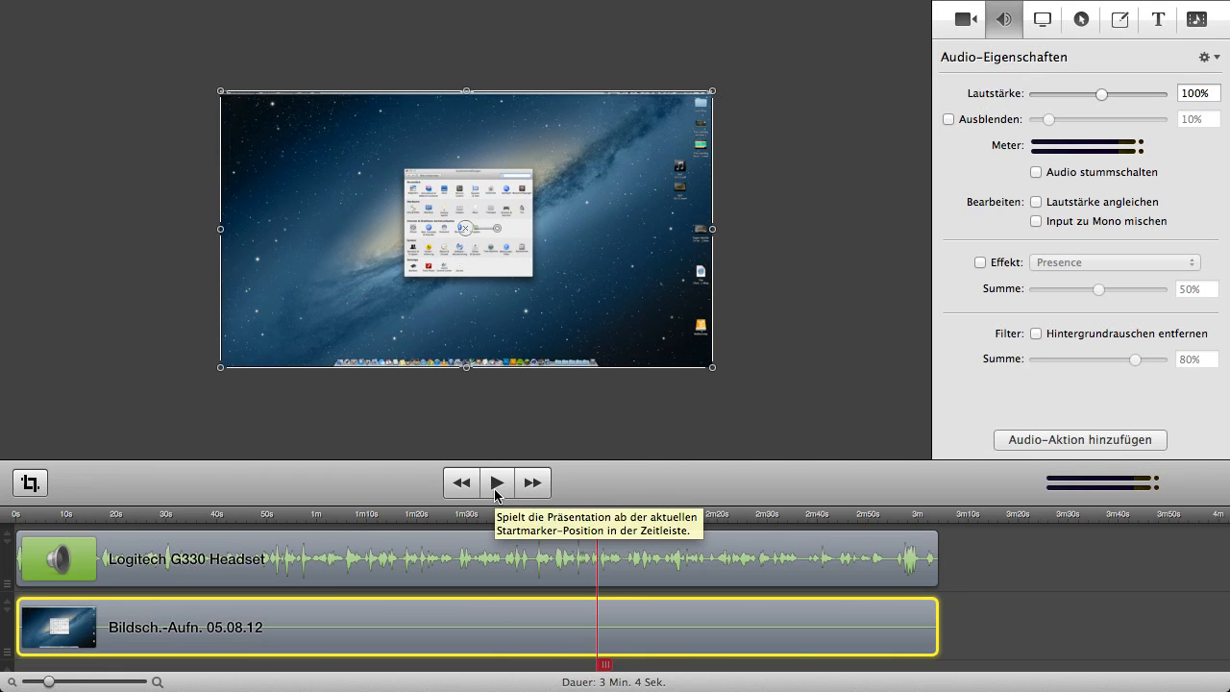
click(498, 482)
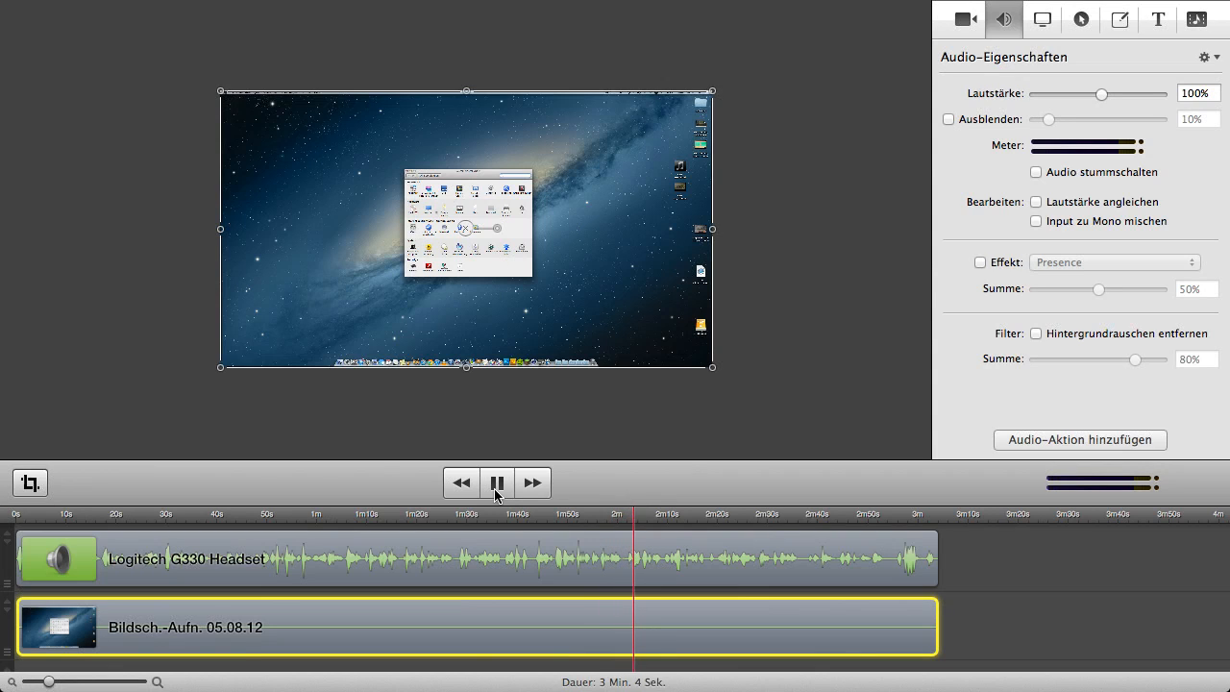
click(496, 488)
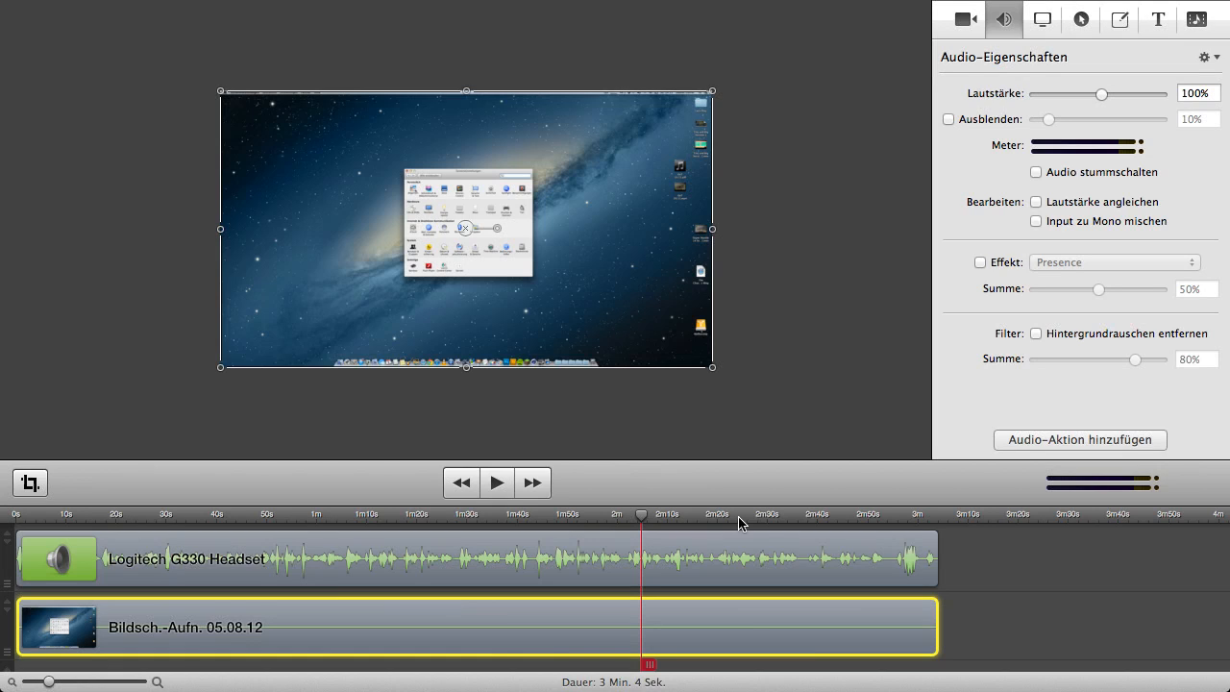
Step: Set up an export with the Lossless [angepasst] preset, scaled to a custom size of 1280 × 720
key(super+e)
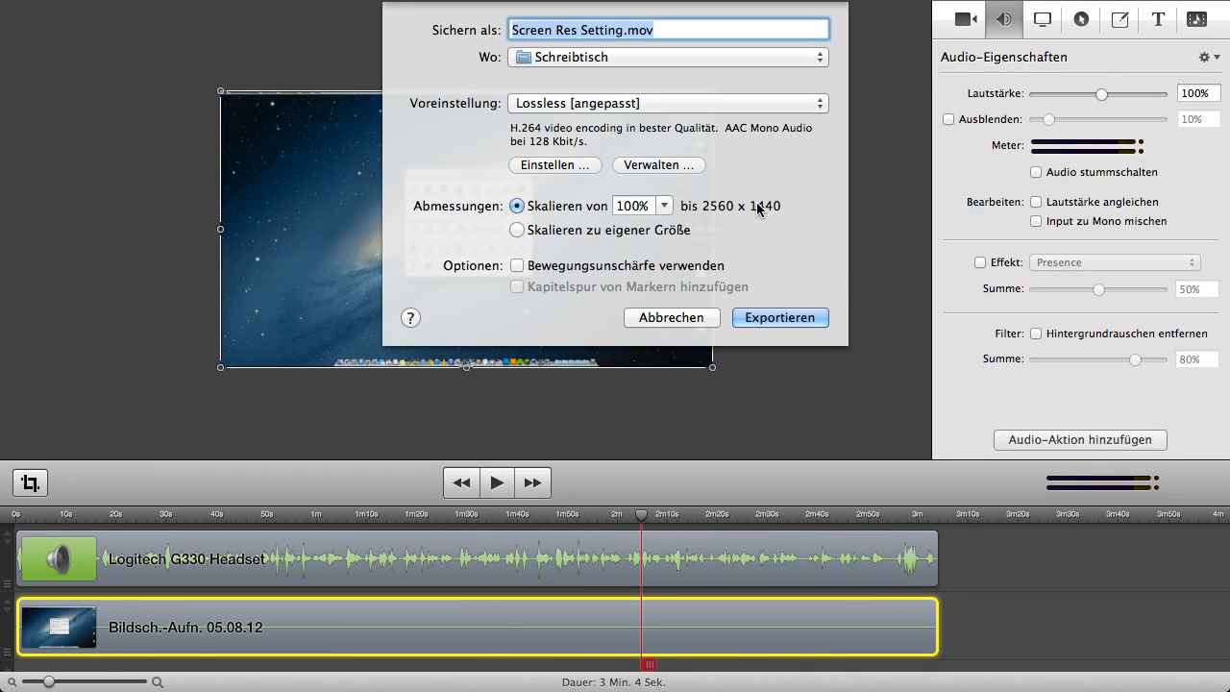
click(543, 231)
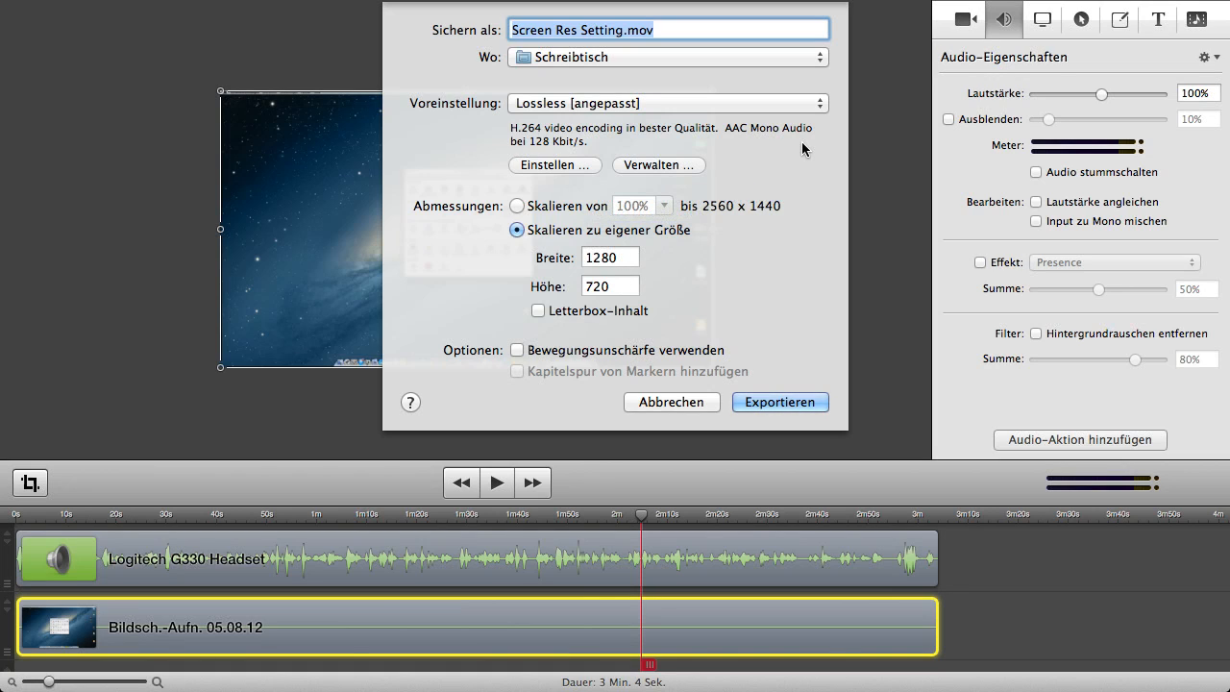
click(800, 103)
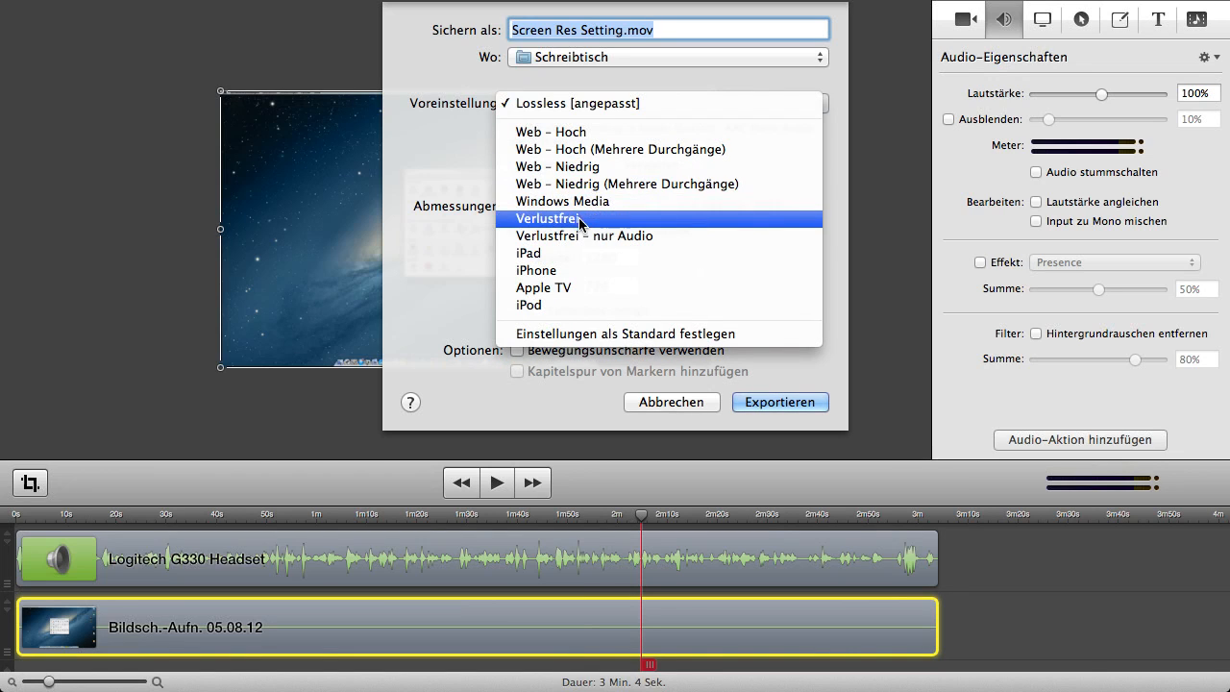
click(582, 106)
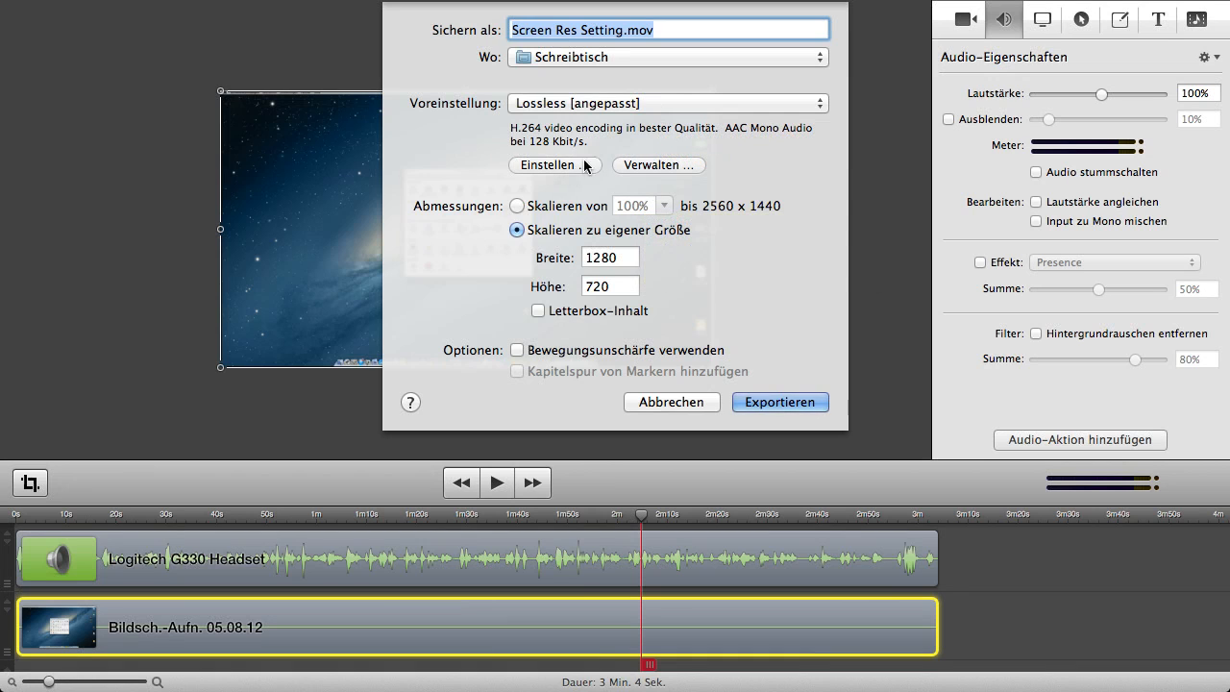
Step: Open the export's video compression settings and choose H.264 as the compression type
click(553, 166)
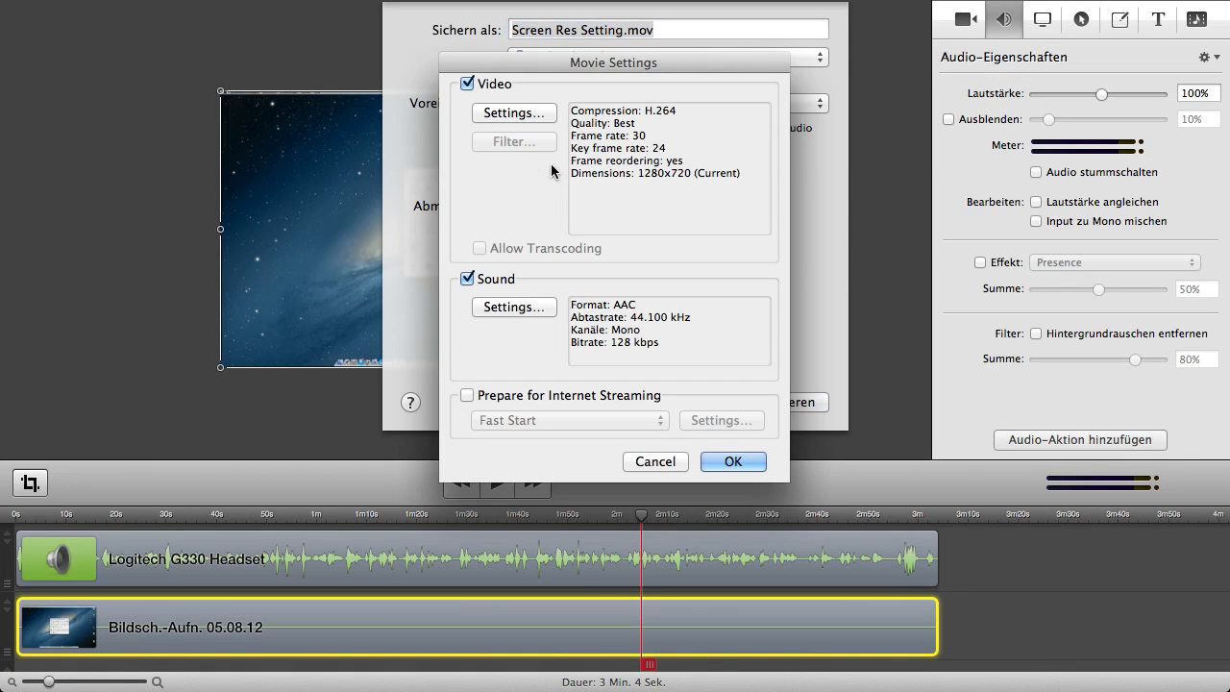
click(533, 115)
click(546, 71)
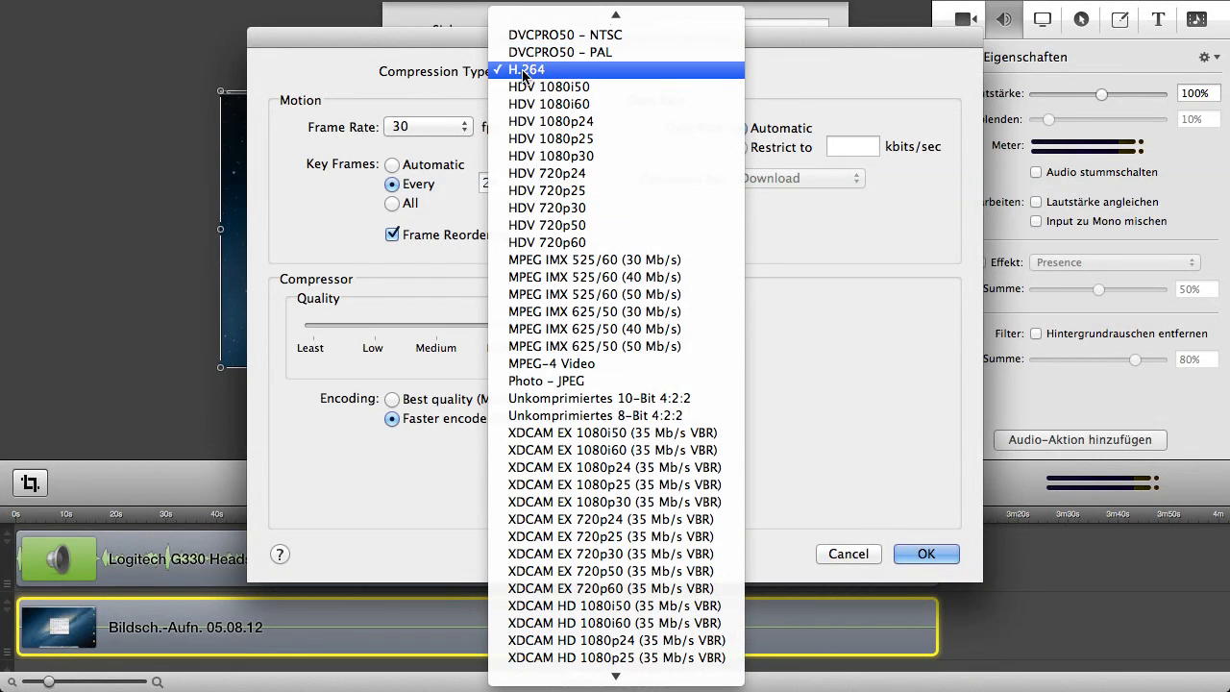
click(550, 73)
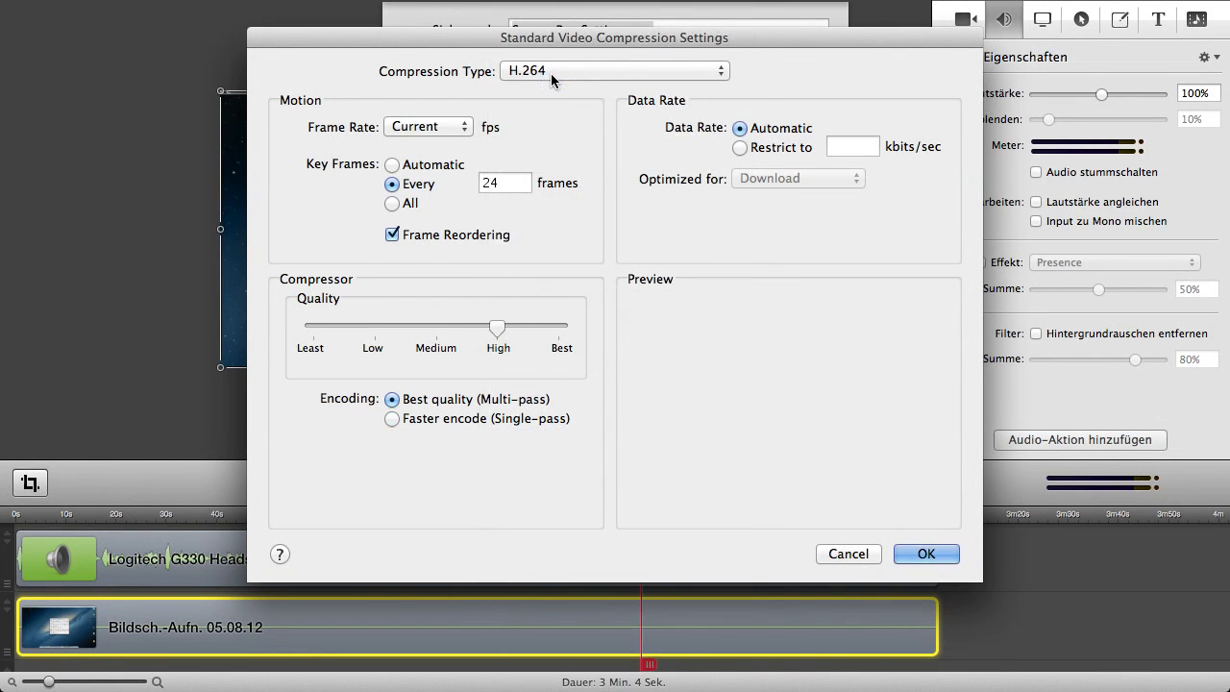
click(400, 125)
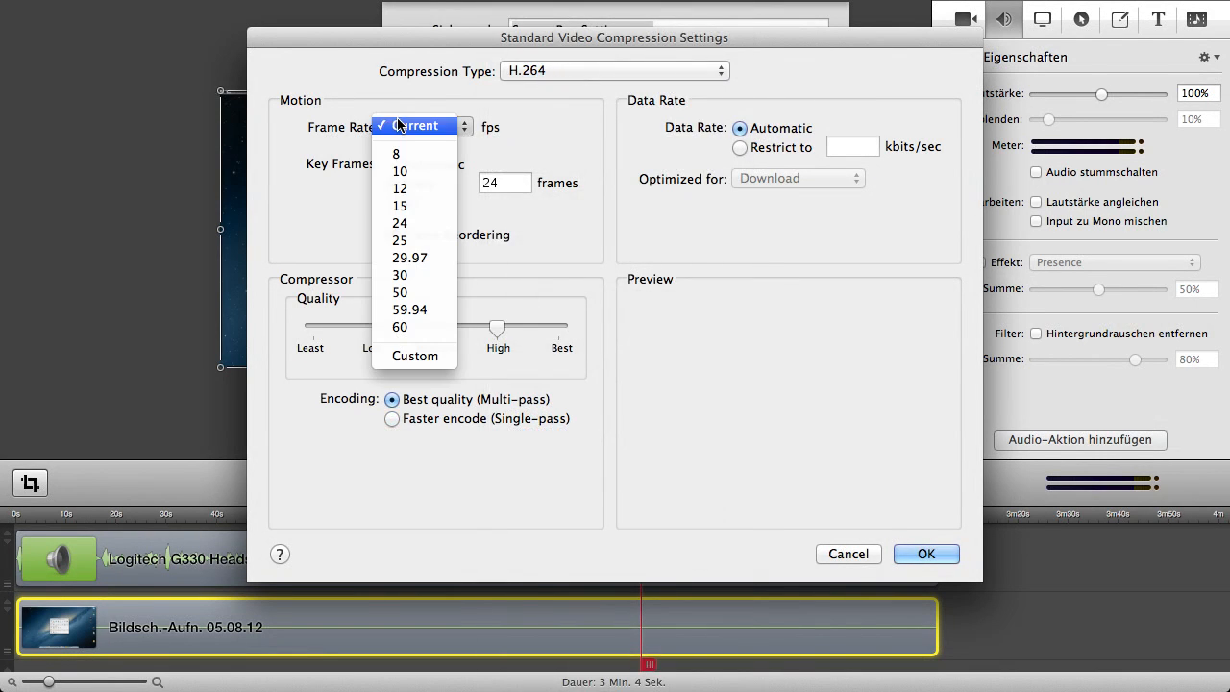
click(420, 276)
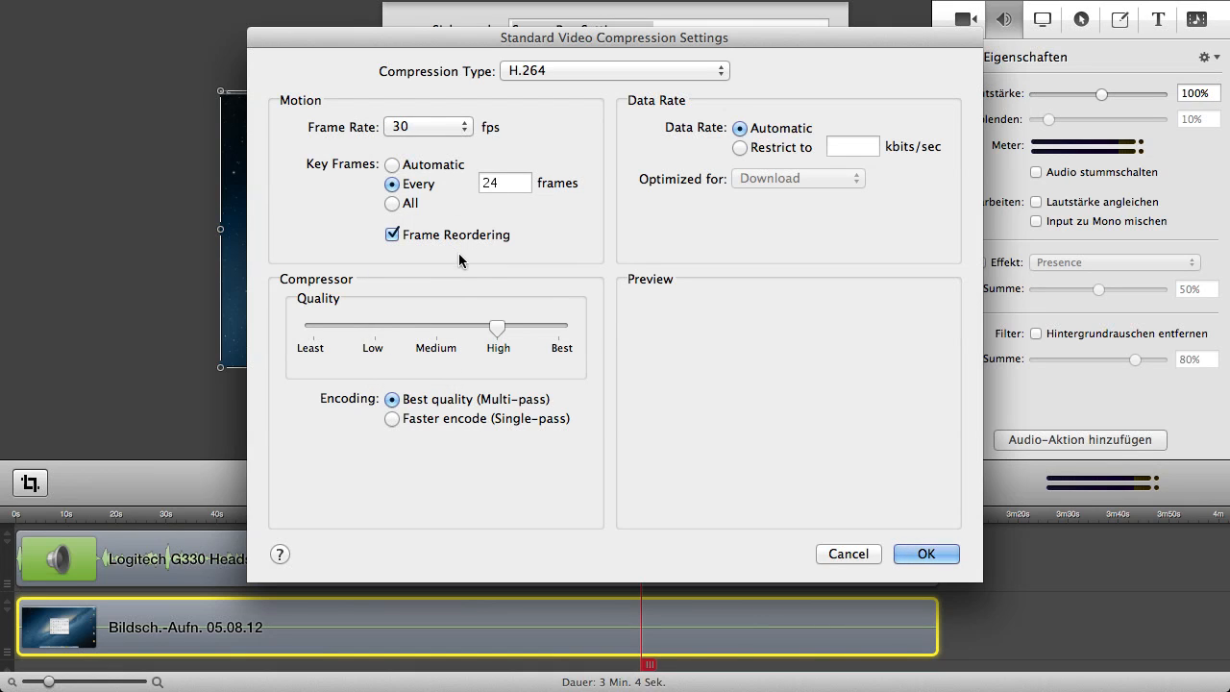
click(444, 132)
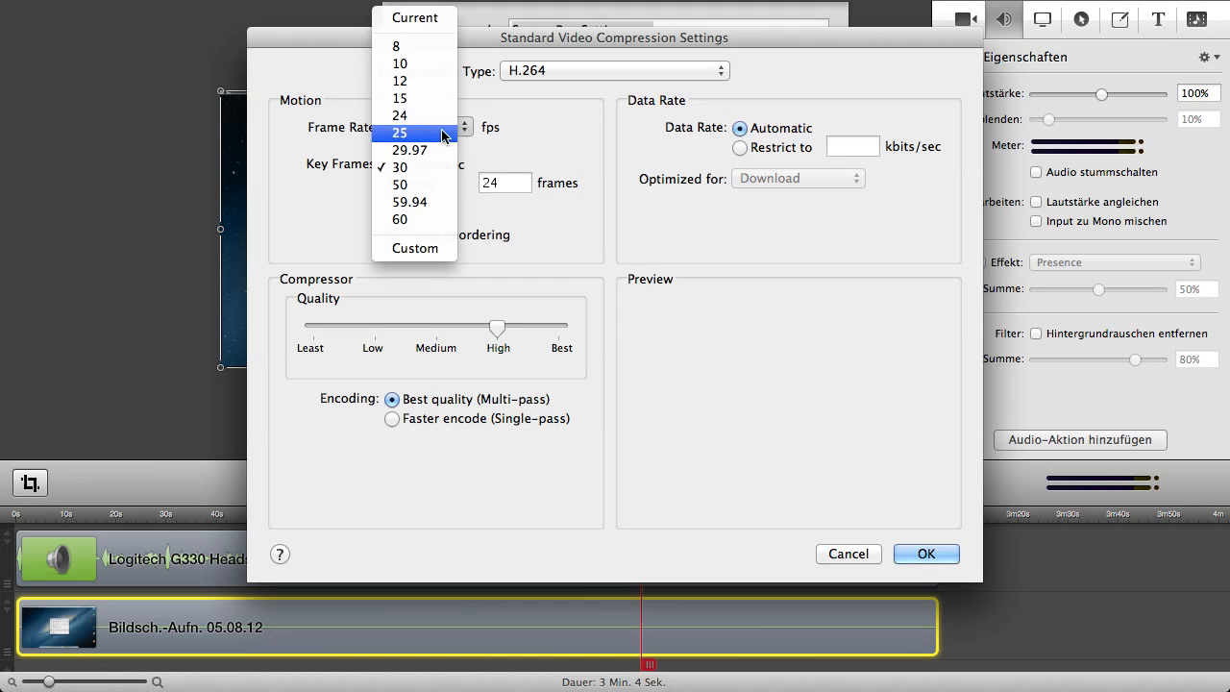
click(434, 17)
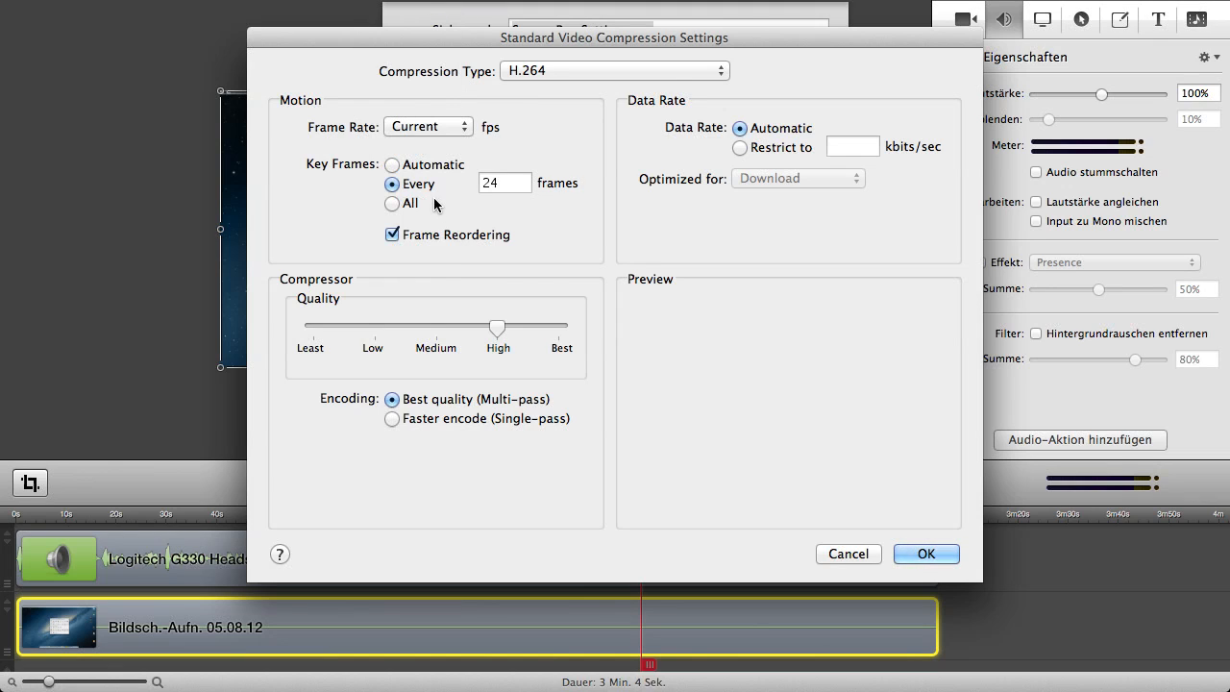
Step: Configure the video compression with a 29.97 fps frame rate, Best quality and Faster encode (Single-pass)
click(433, 130)
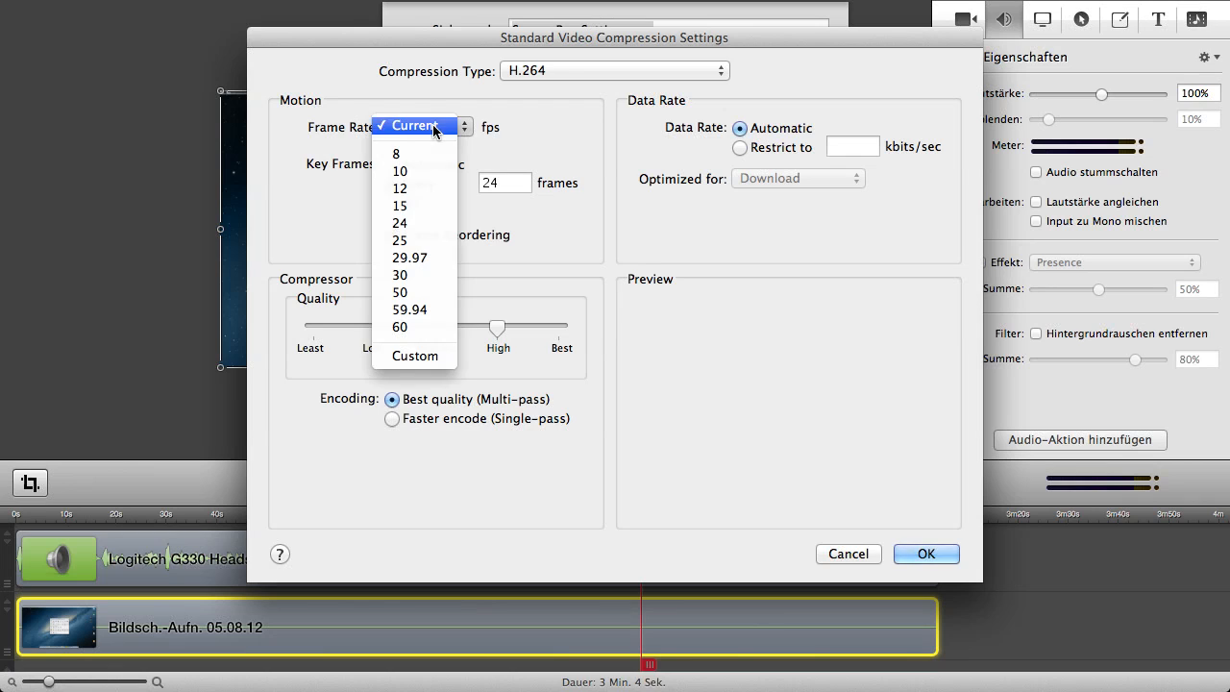
click(435, 260)
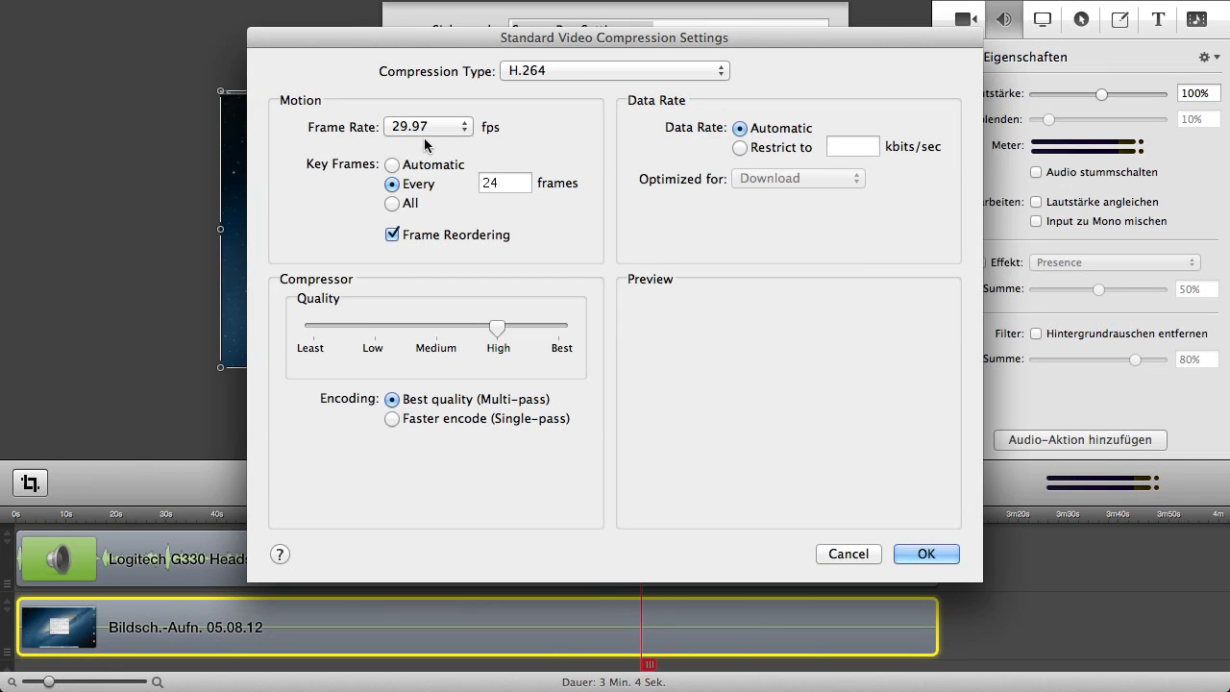
drag(507, 328, 611, 333)
click(445, 420)
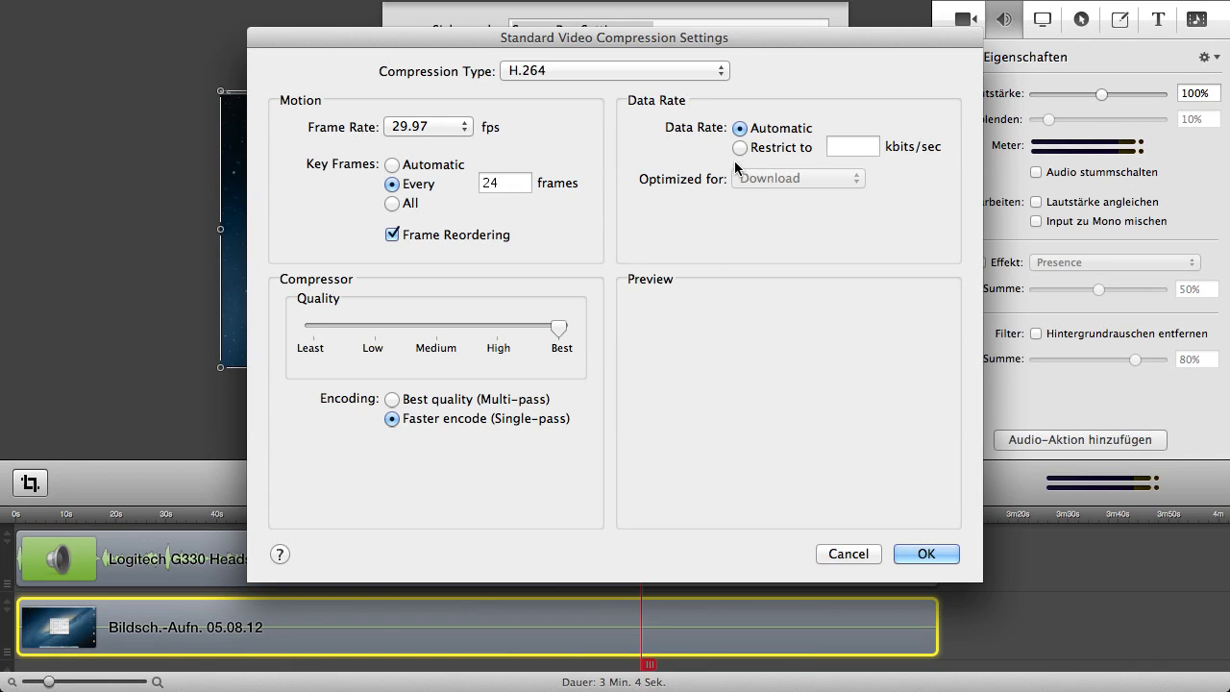
click(926, 556)
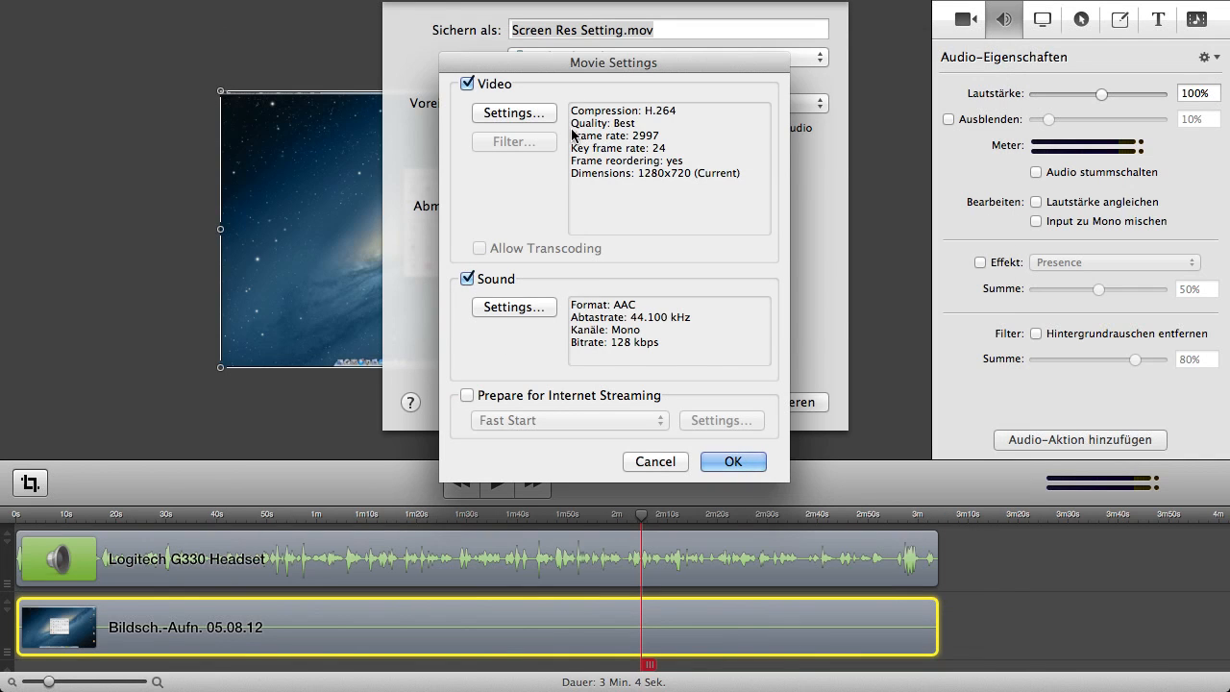
Step: Configure the export's sound with Optimal render quality and an AAC target bitrate of 128 kBit/s
click(520, 309)
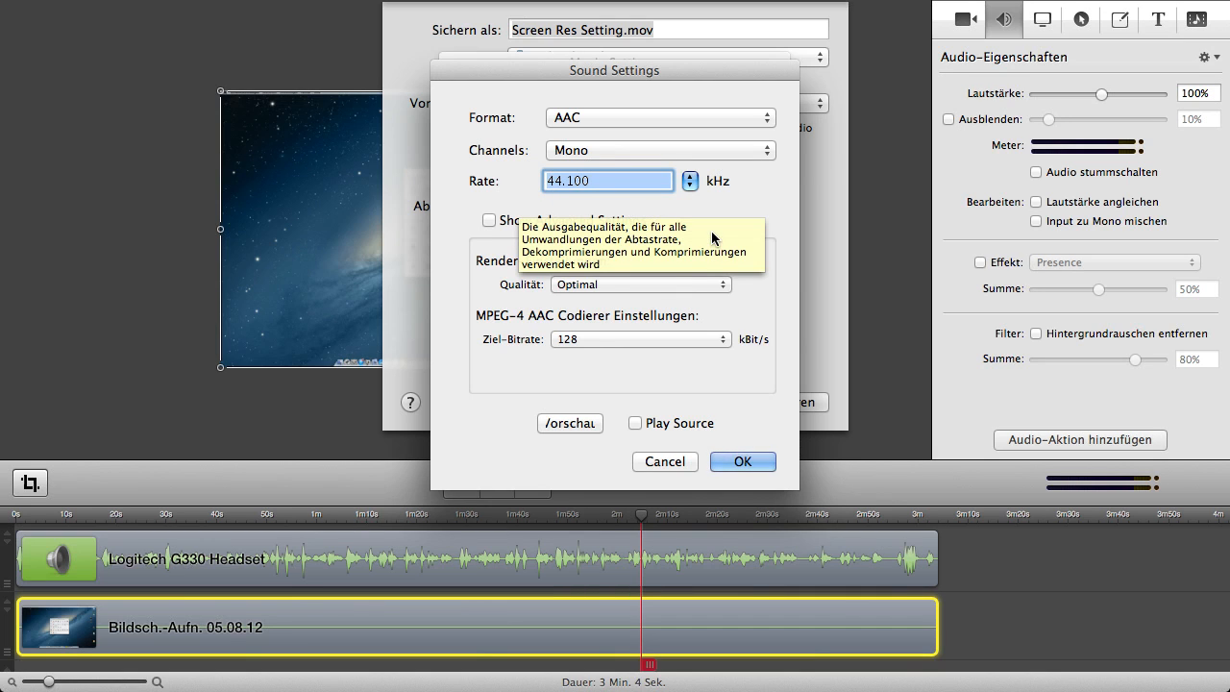
click(648, 285)
click(598, 284)
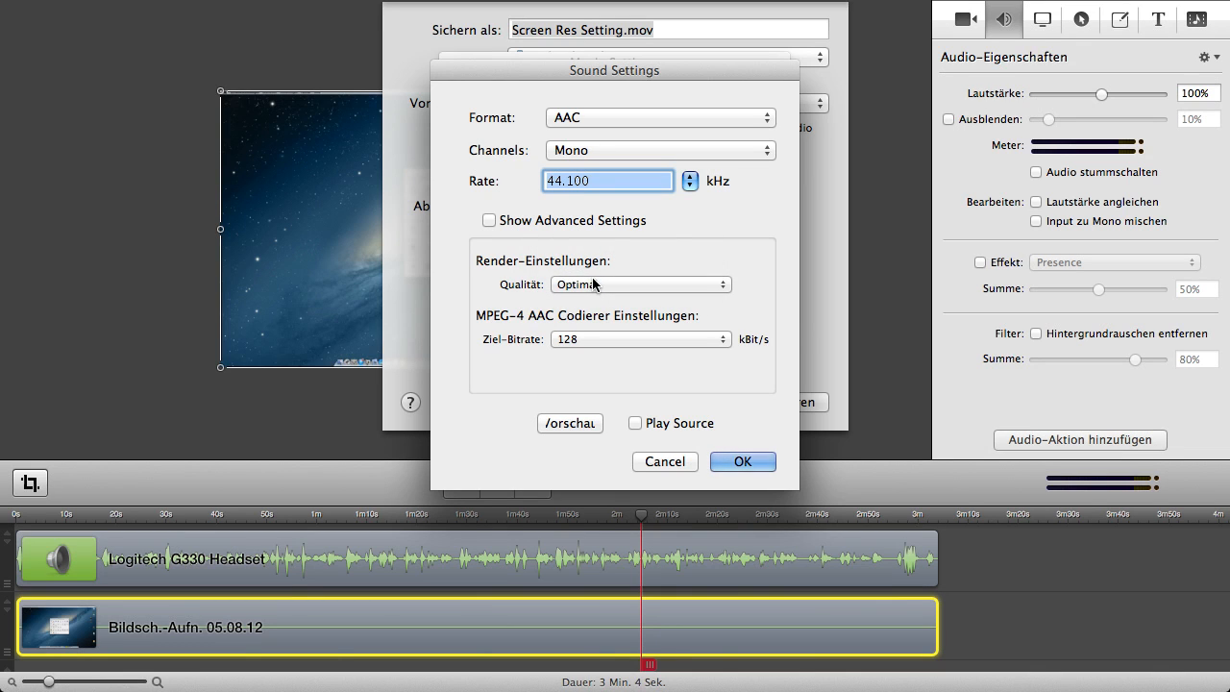
click(586, 336)
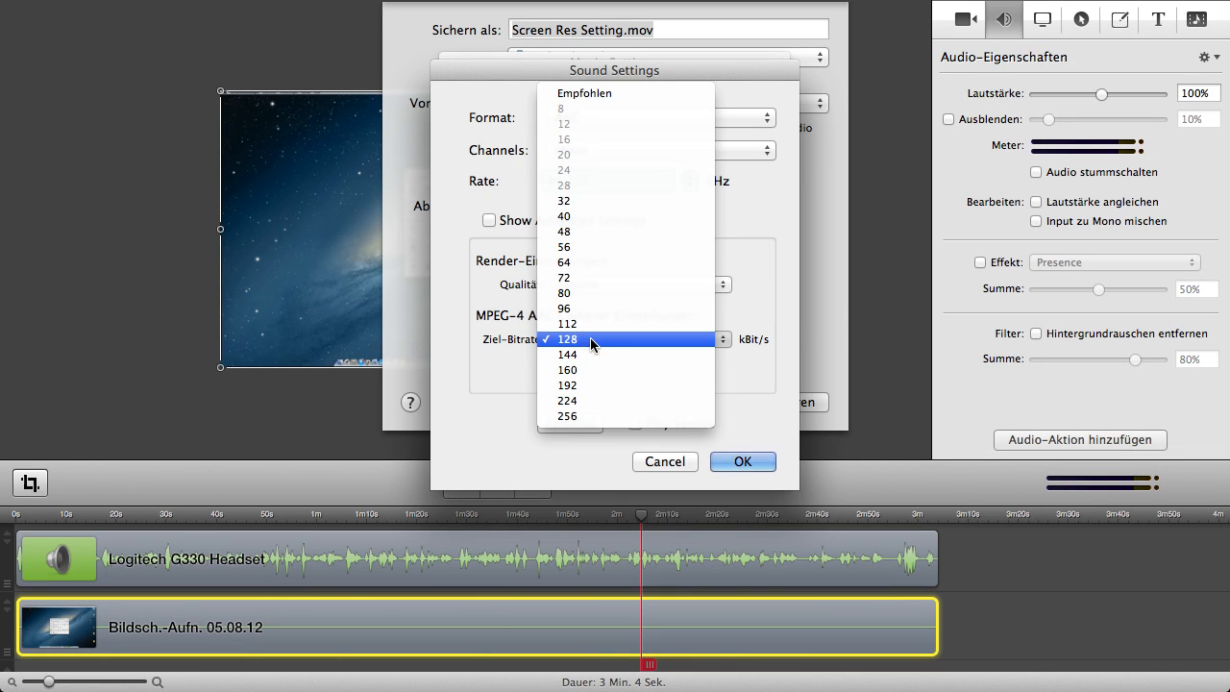
click(575, 344)
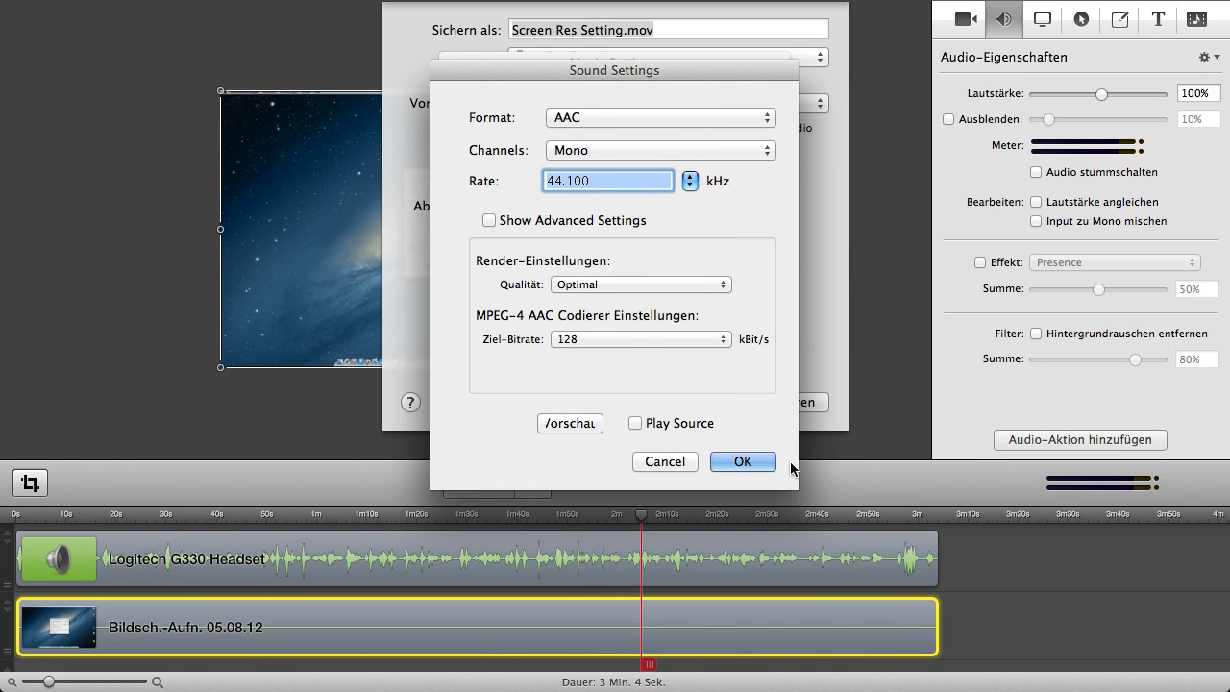
click(744, 462)
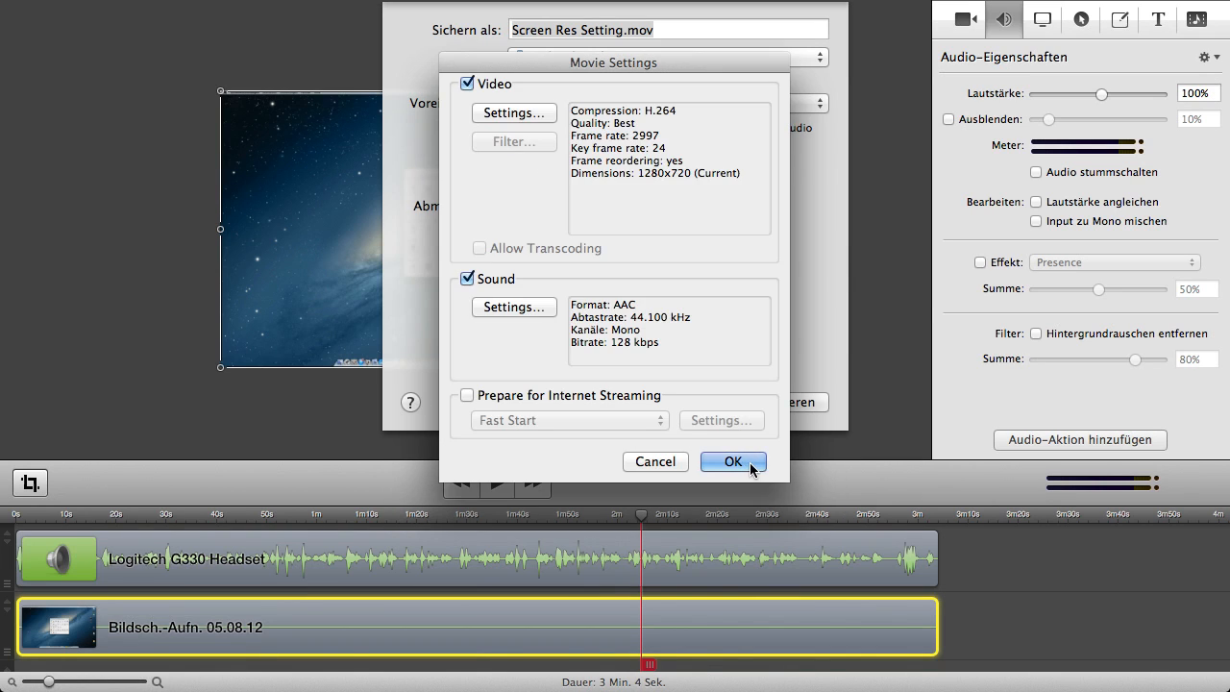
Step: Apply the movie settings and export Screen Res Setting.mov to the desktop
click(749, 465)
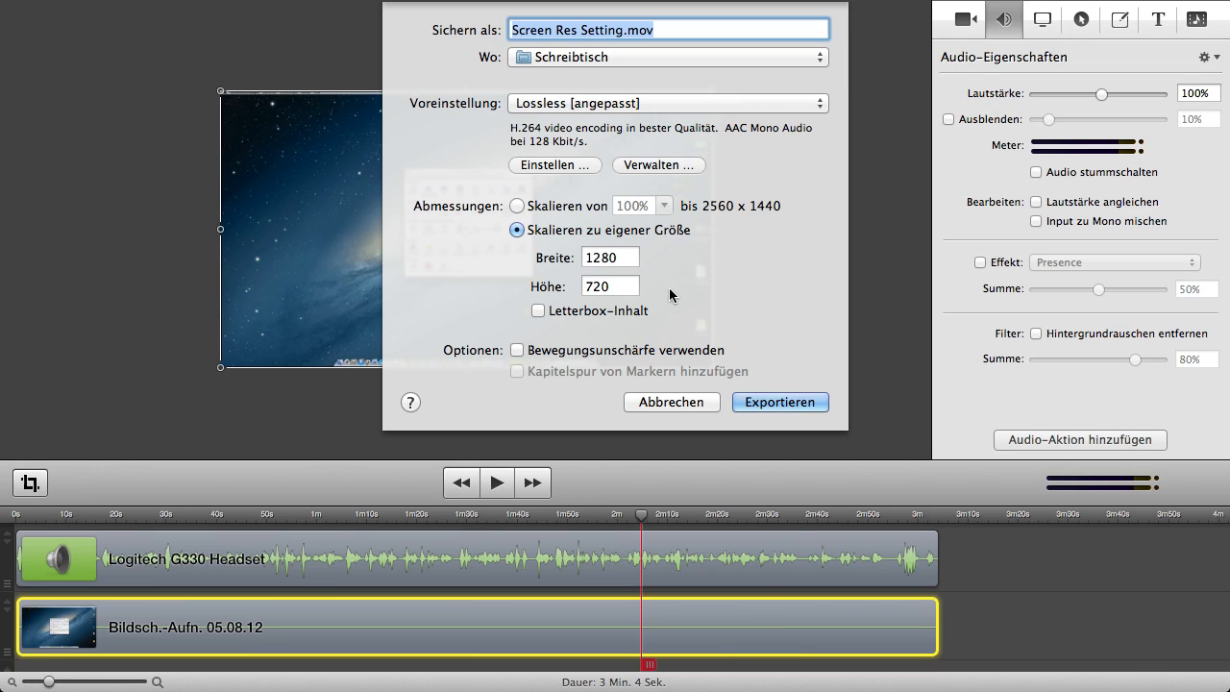
click(791, 407)
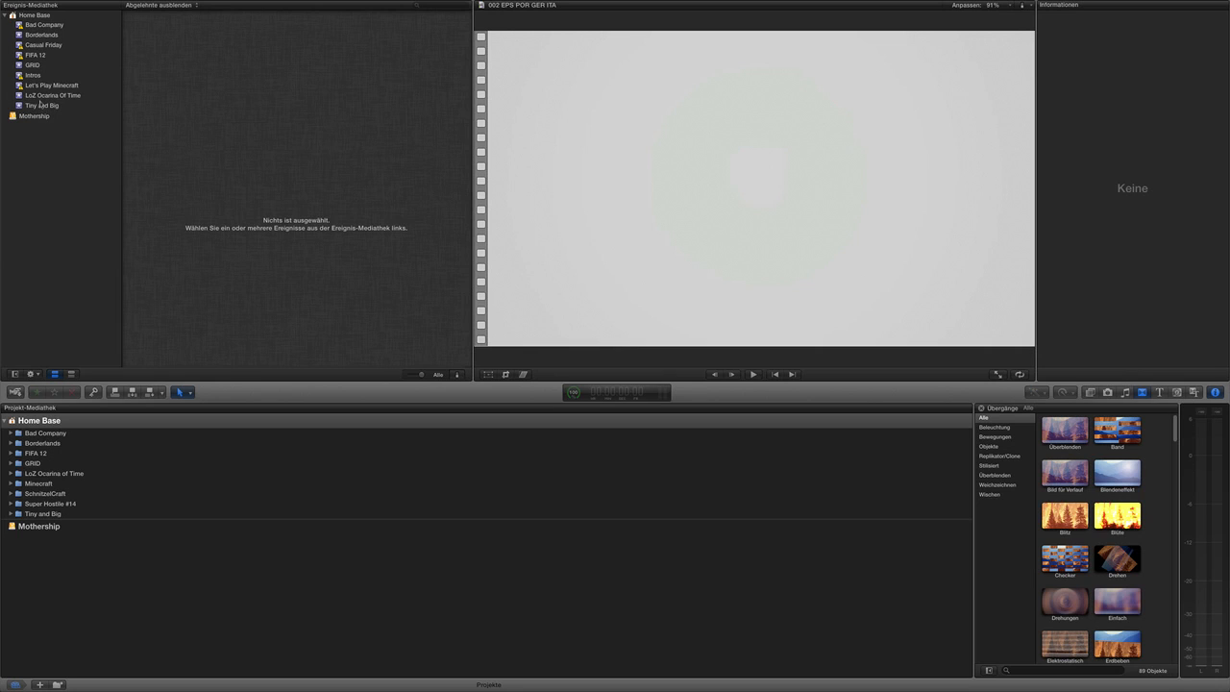
Step: Create a new event in the Home Base event library and name it How To
right_click(40, 246)
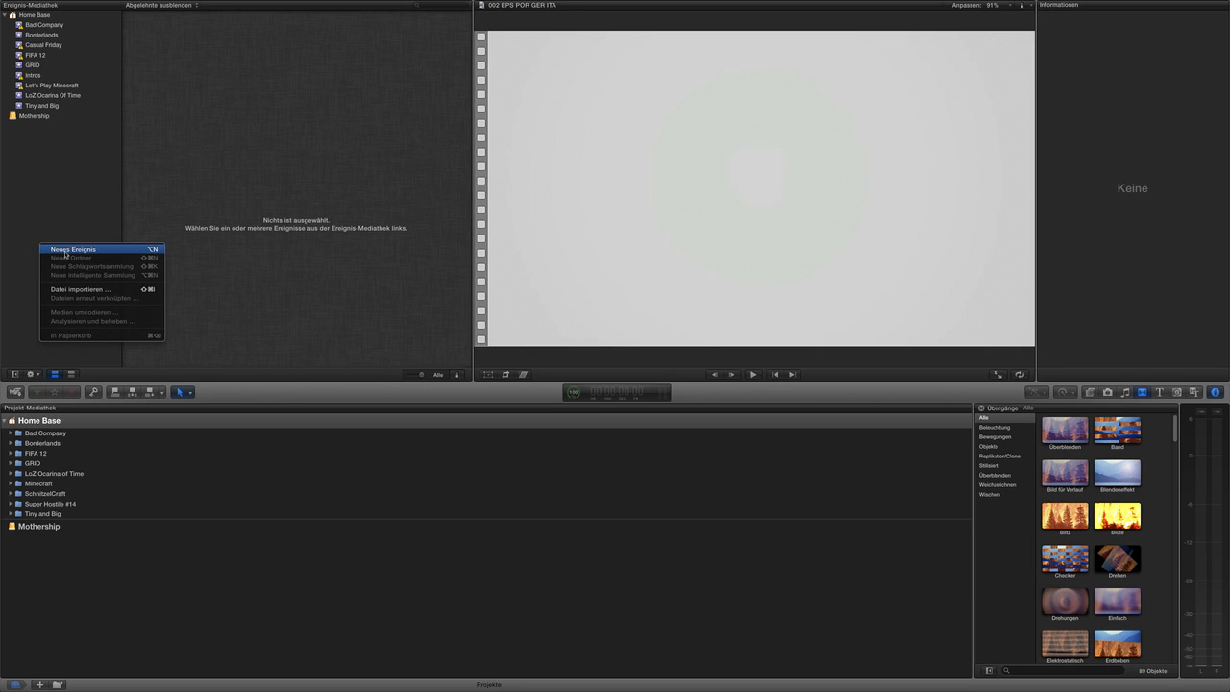
click(64, 250)
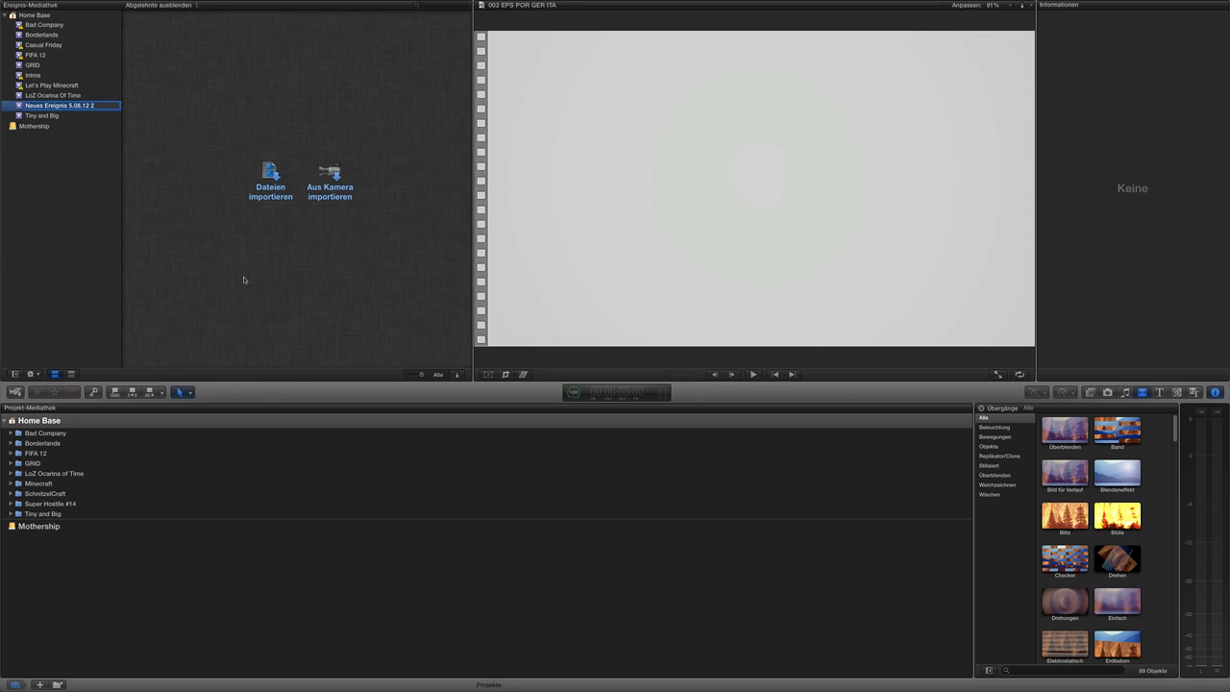
text(How TO)
key(Return)
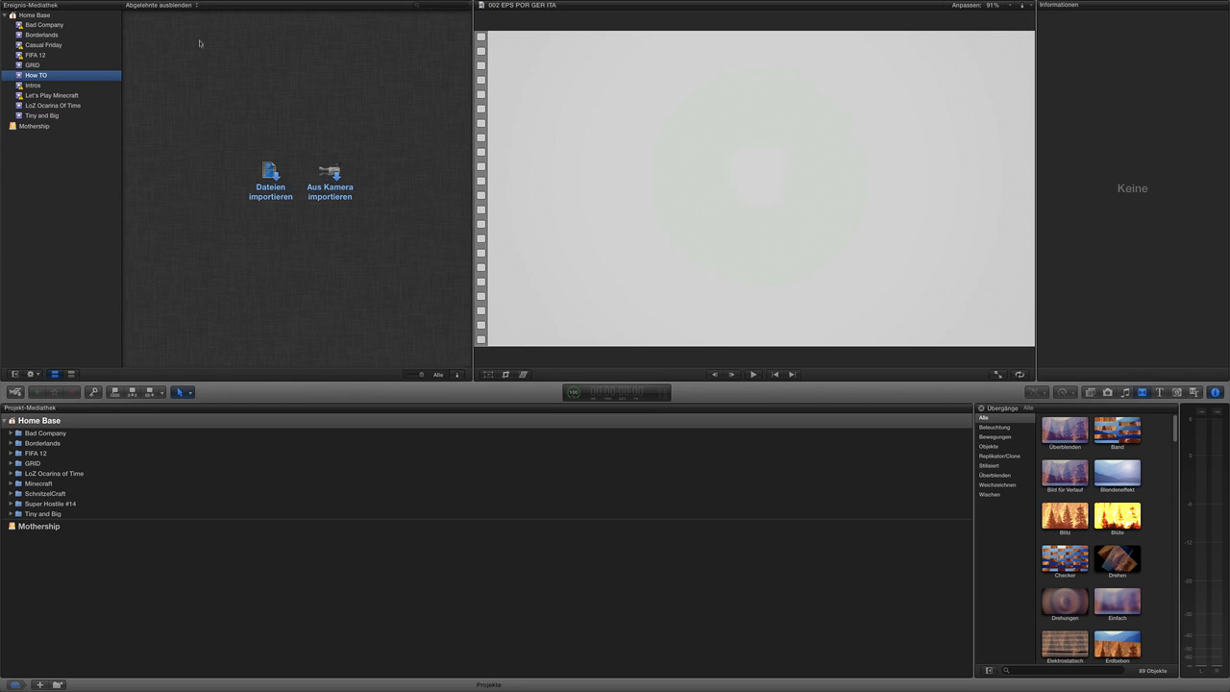
click(45, 76)
text(How To)
key(Return)
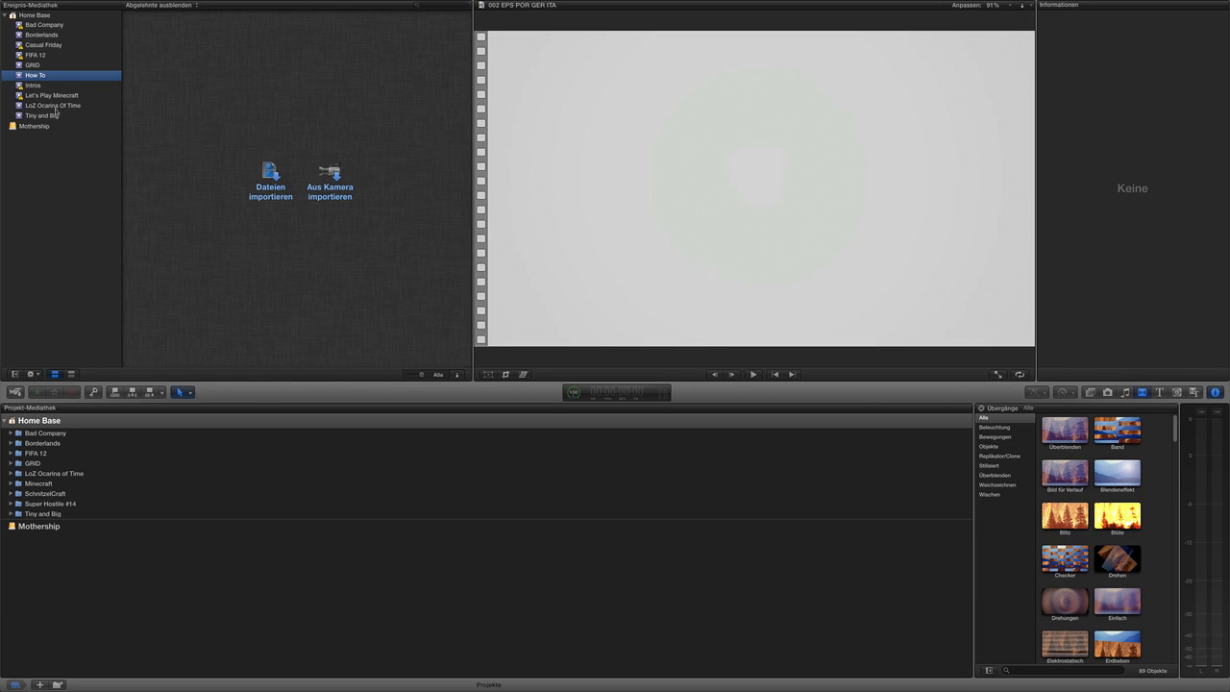
Step: Import the file Tiny and Big Session 1.mov from the desktop into the How To event
click(269, 197)
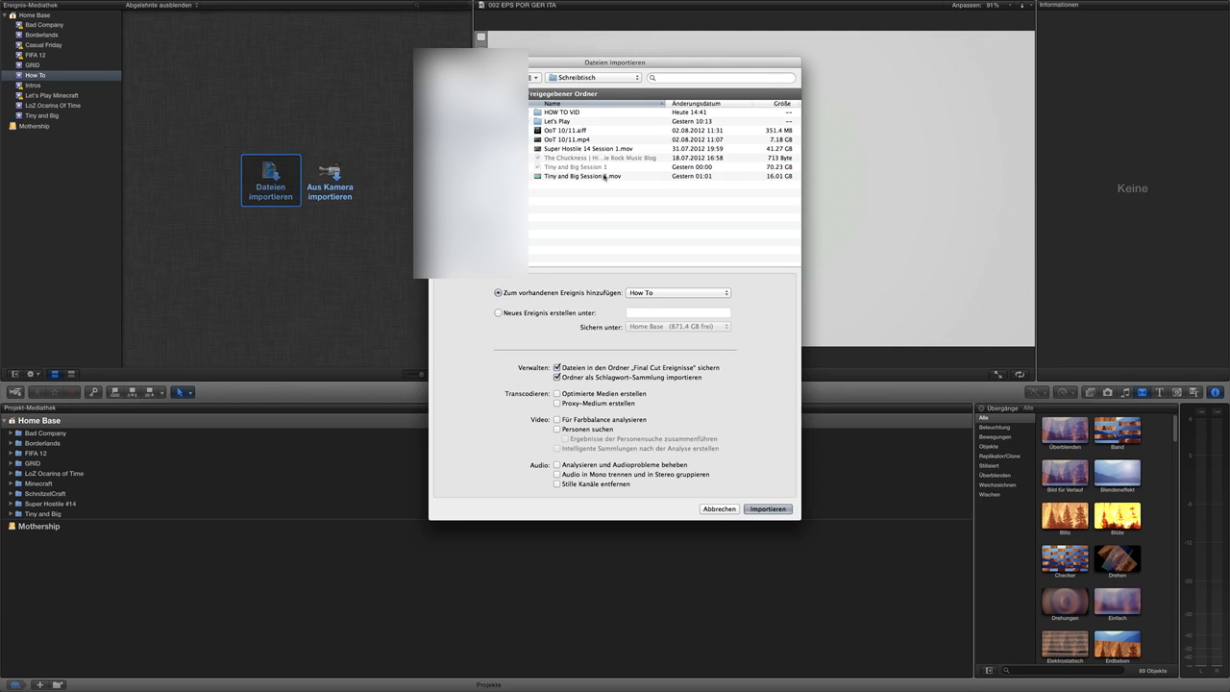
click(567, 180)
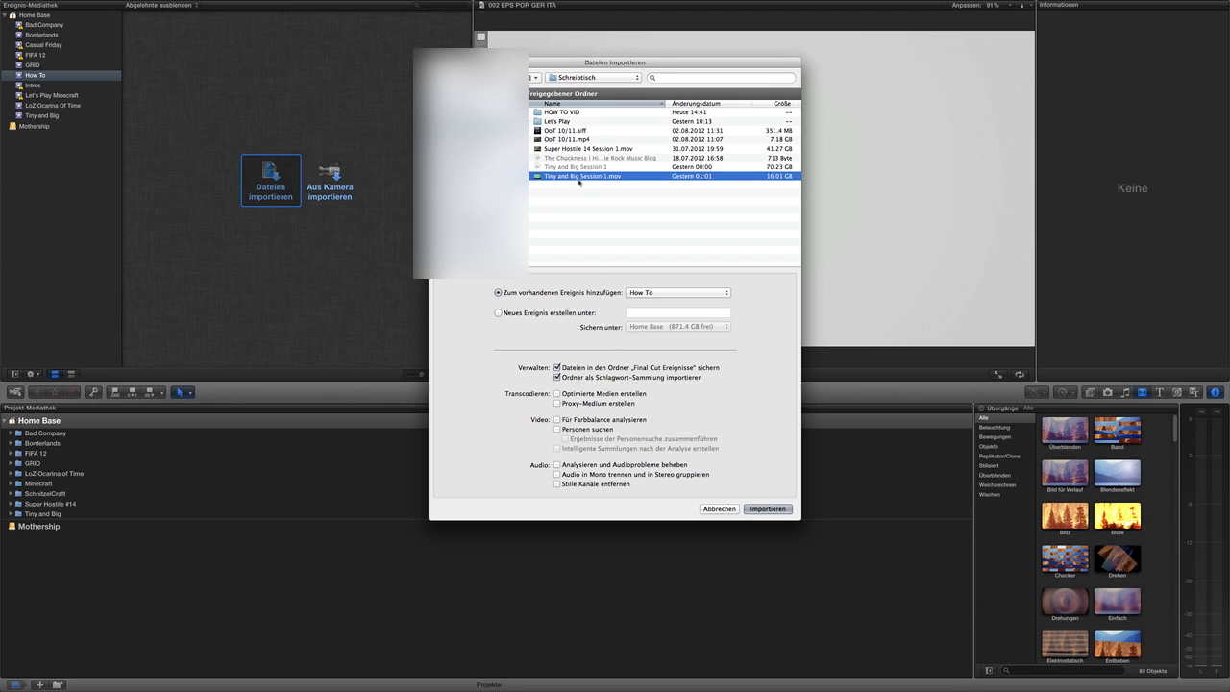
click(767, 508)
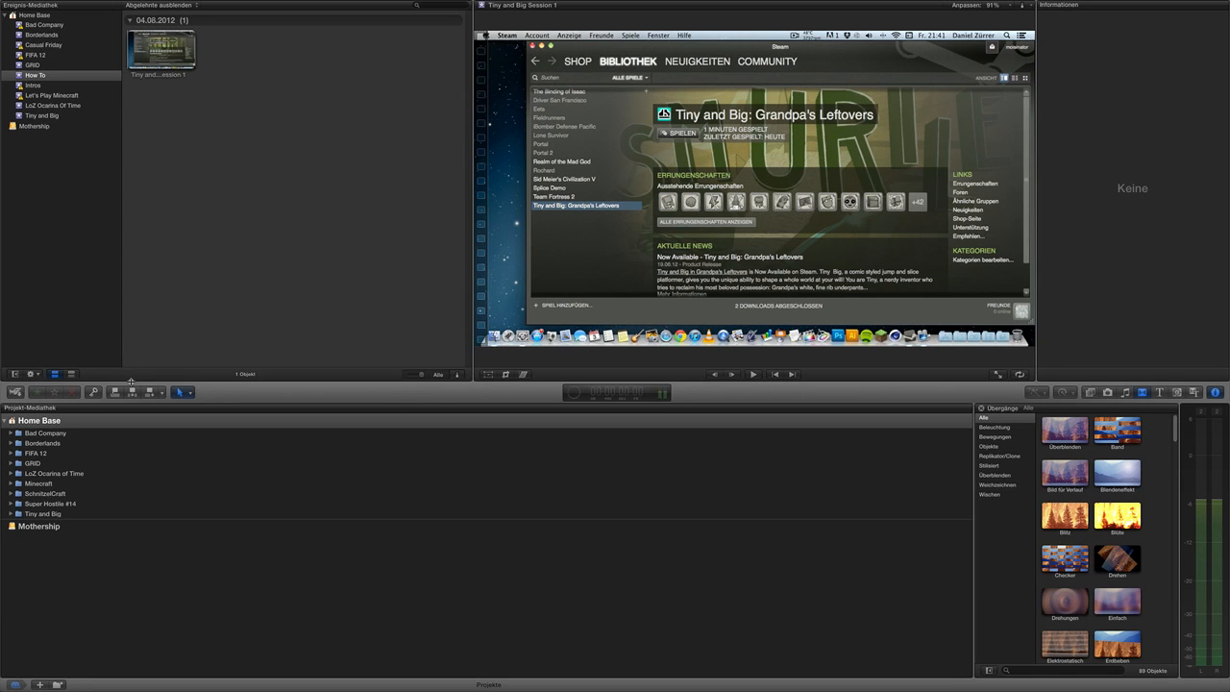
Step: Start a new project in Home Base named How To Cut, with the 720p HD format and 1280x720 resolution
click(66, 420)
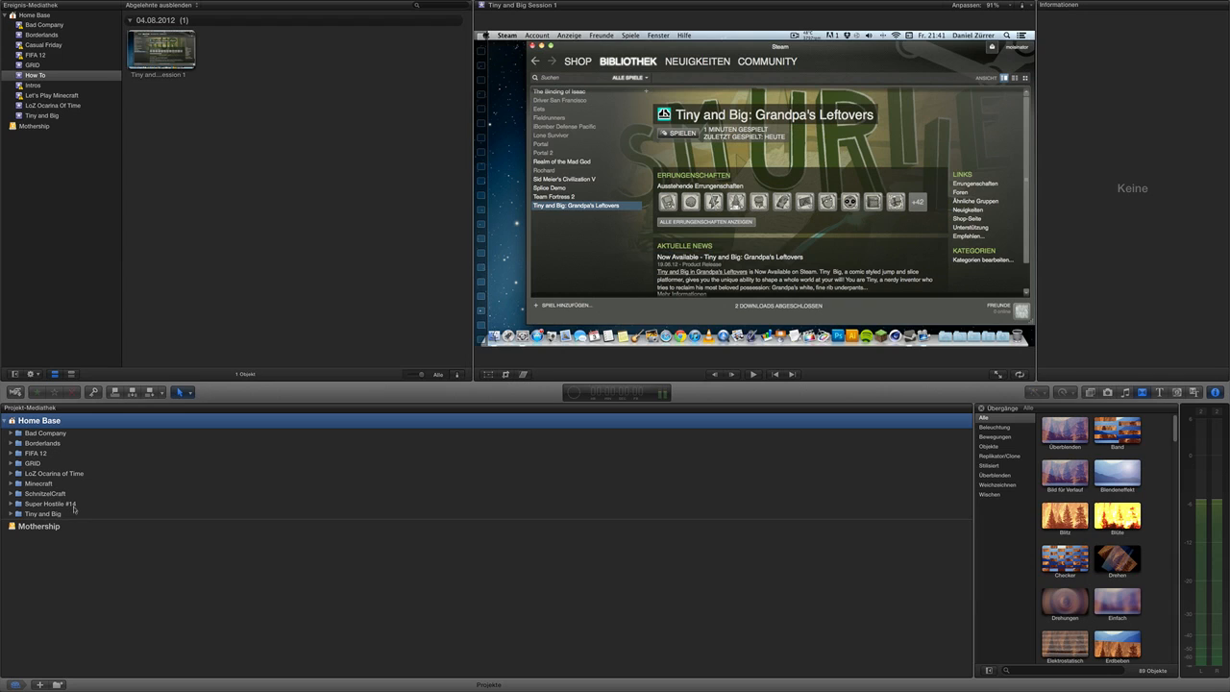
click(39, 686)
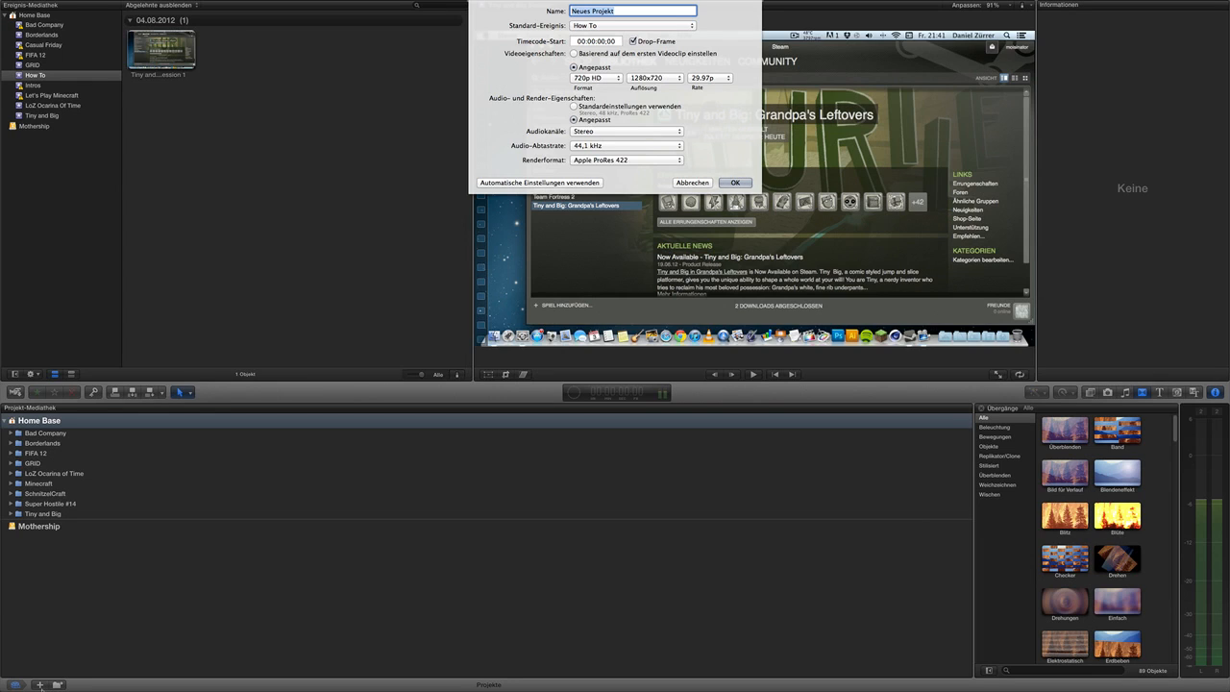
text(How To Cut)
click(609, 79)
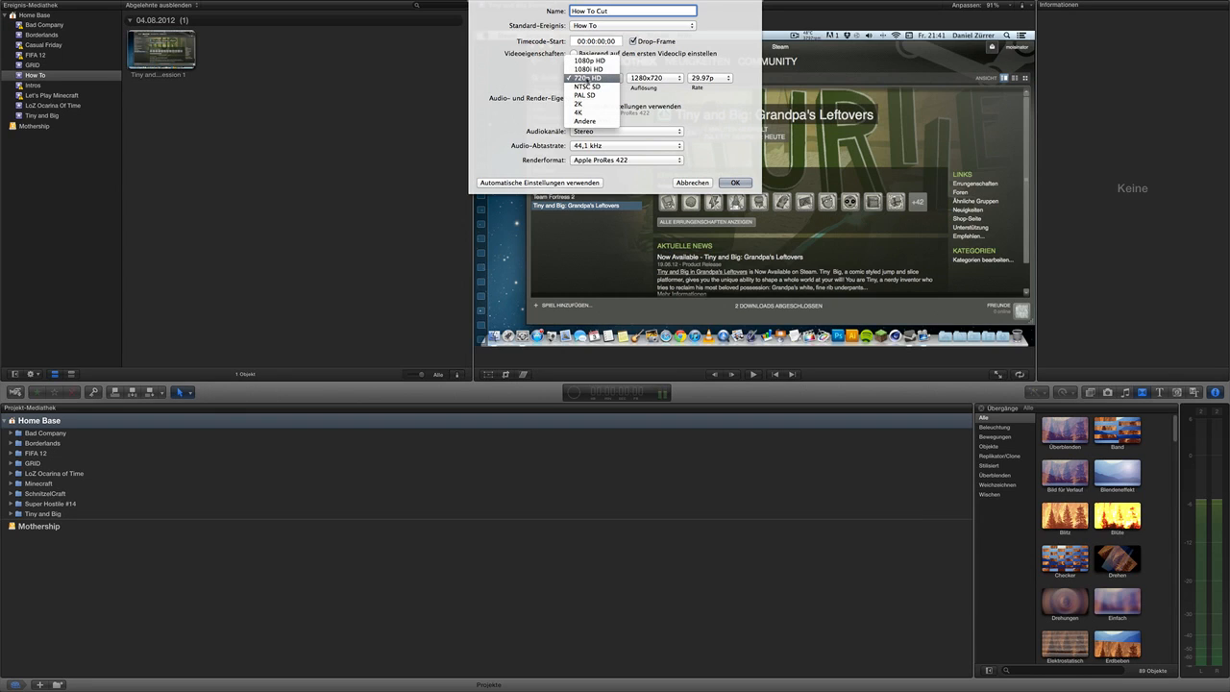
click(587, 78)
click(643, 81)
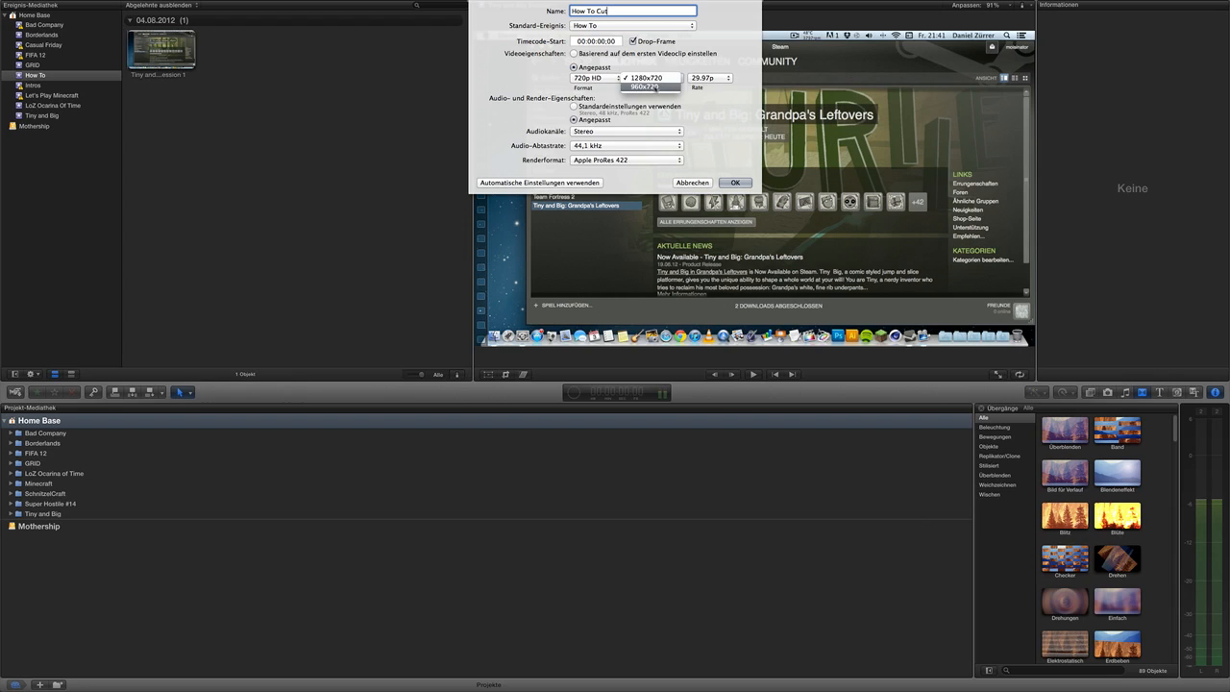
click(657, 79)
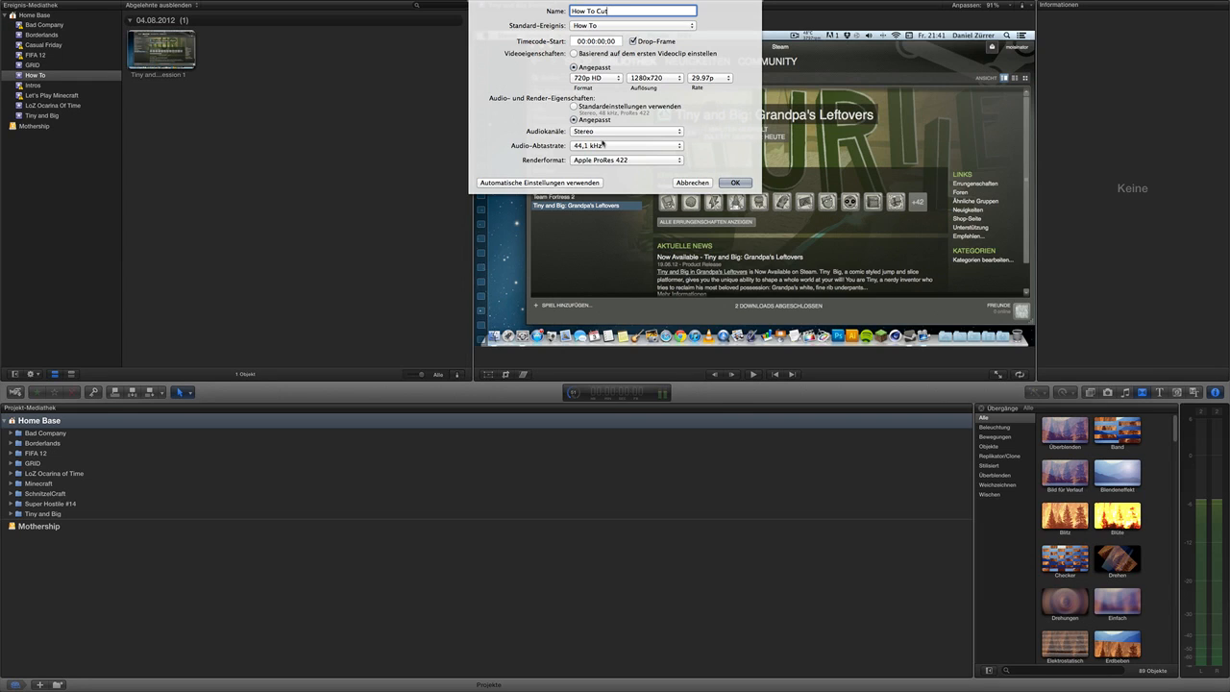
Step: Choose Apple ProRes 422 as the project's render format and create the project
click(603, 160)
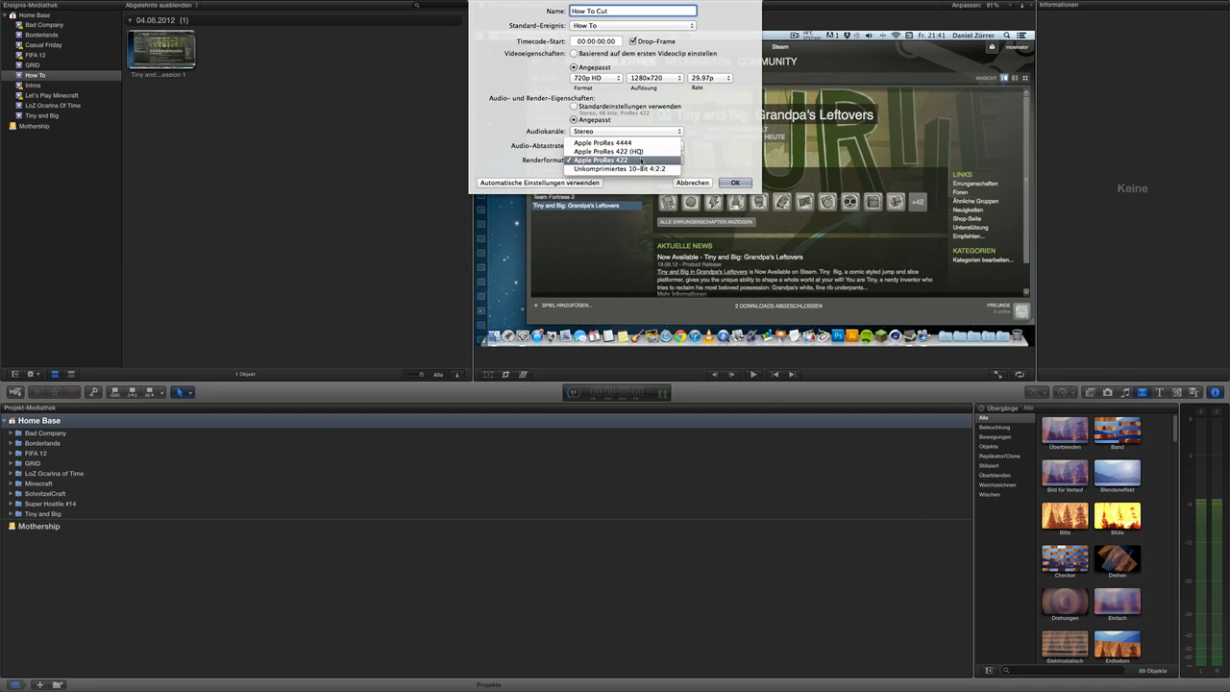
click(641, 161)
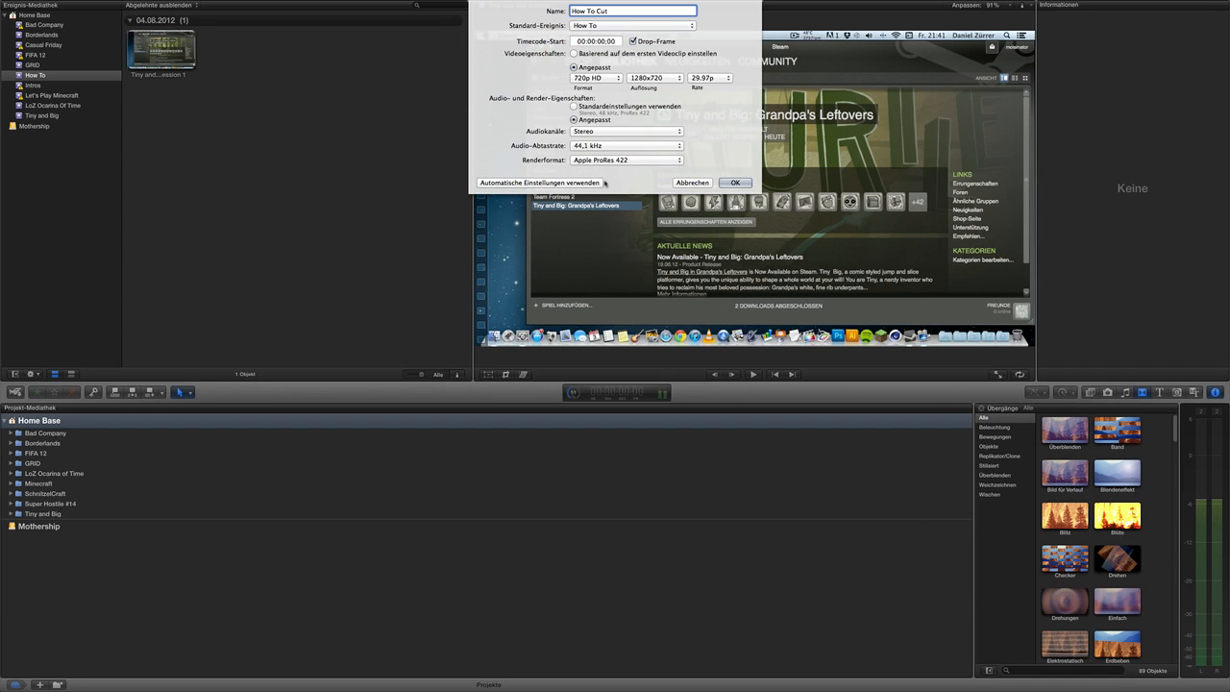
click(734, 183)
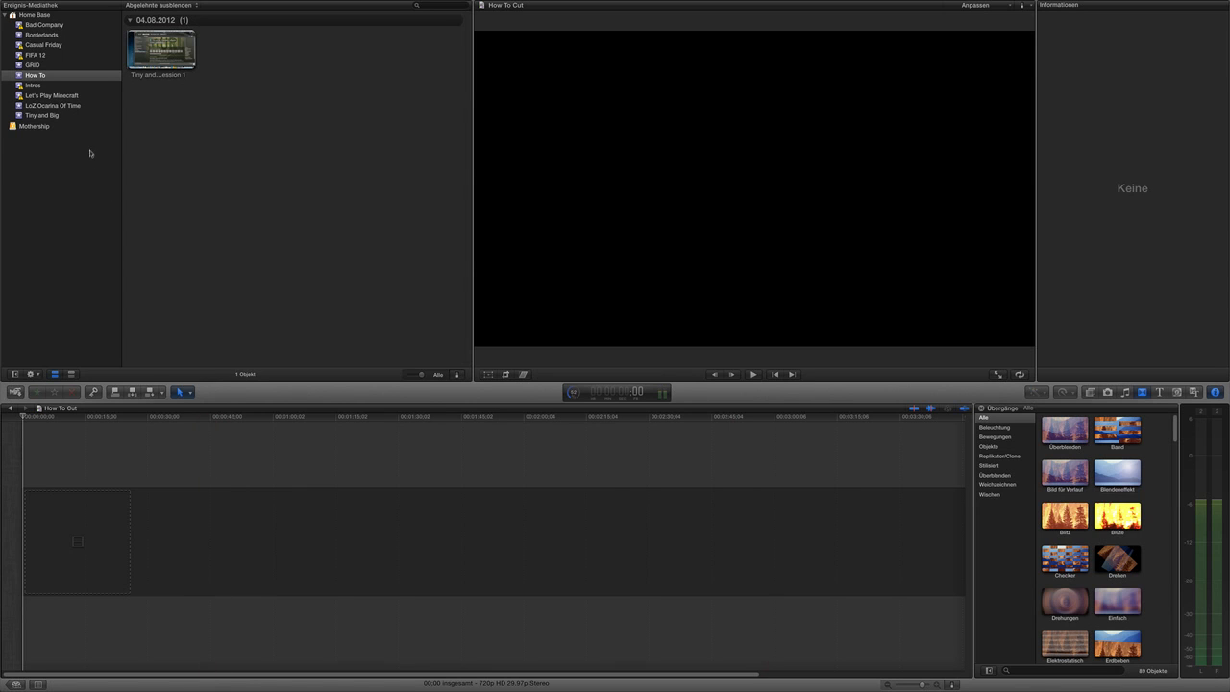
Step: Place the DTM clip from the Intros event at the start of the How To Cut timeline
click(44, 89)
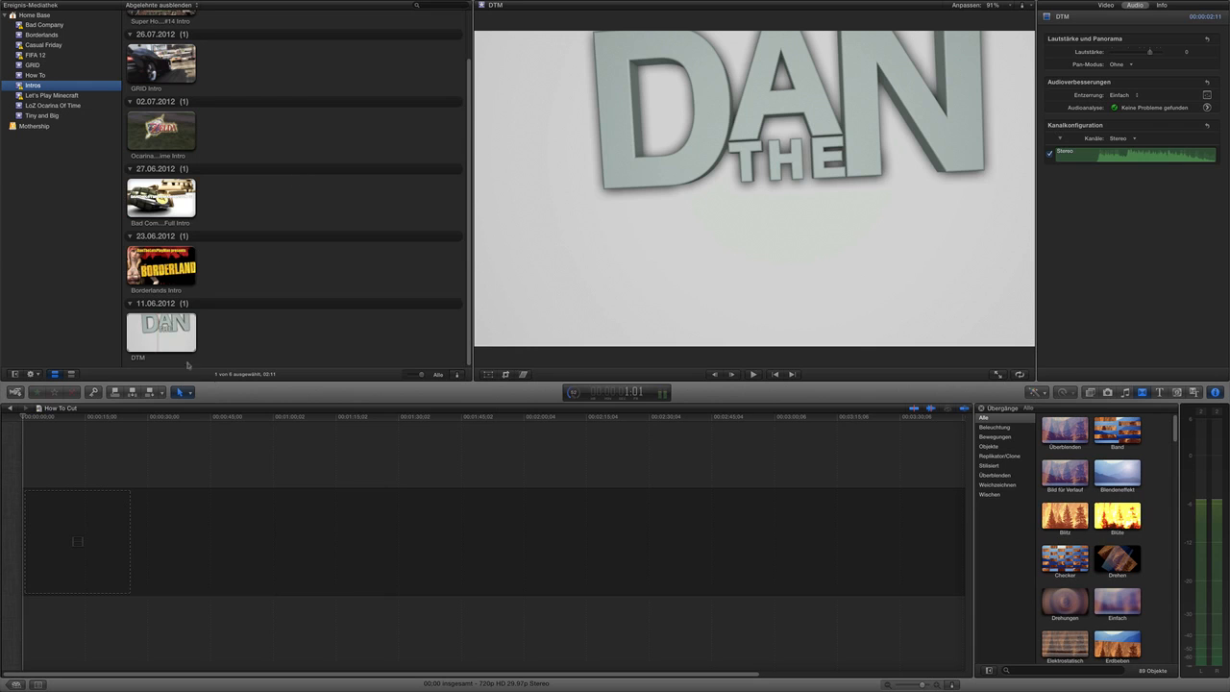
click(163, 334)
drag(163, 334, 68, 550)
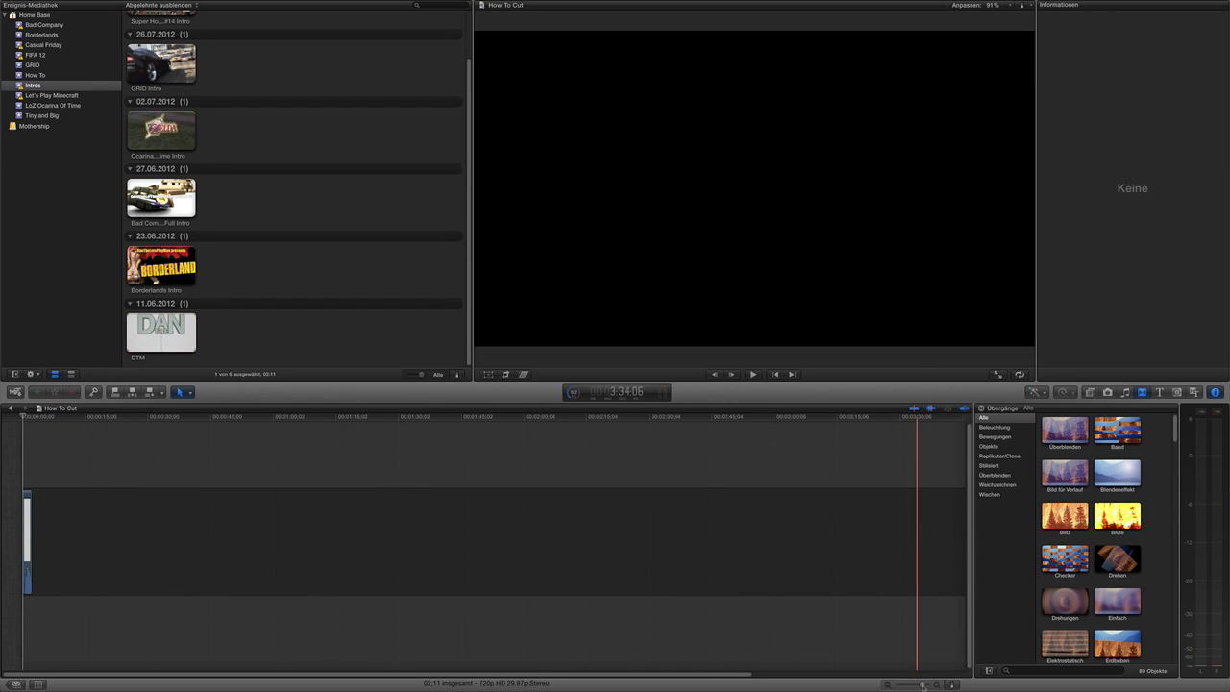
drag(938, 686, 906, 686)
drag(231, 570, 233, 575)
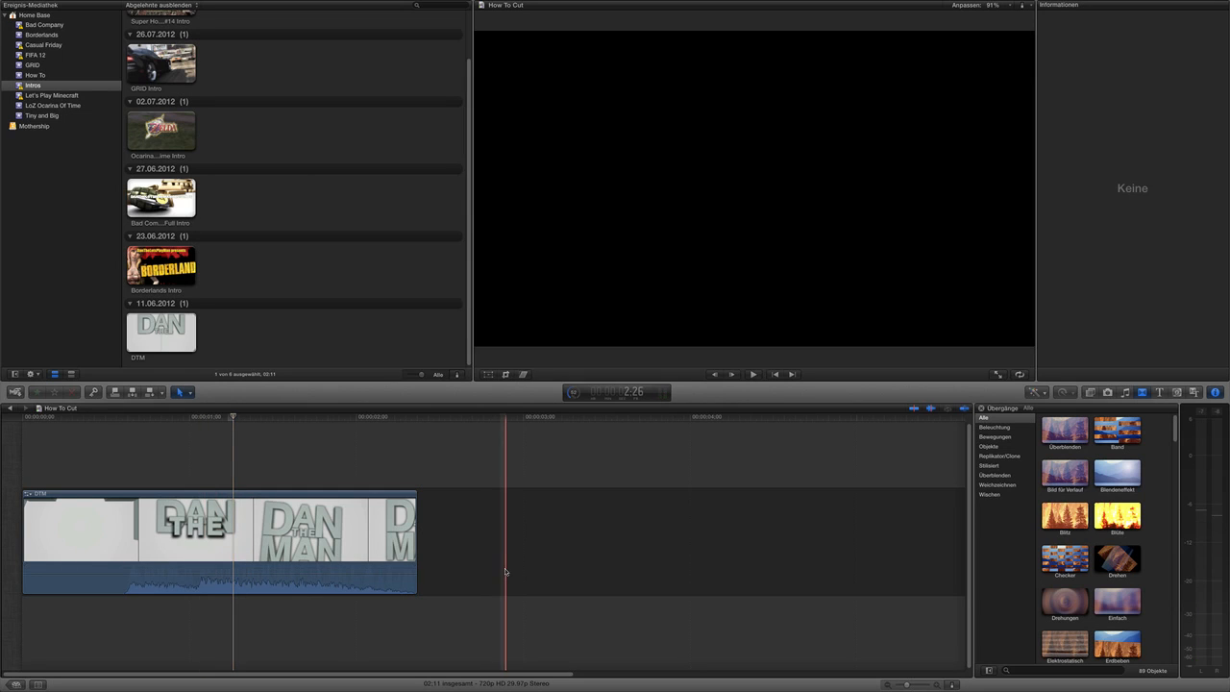
click(887, 684)
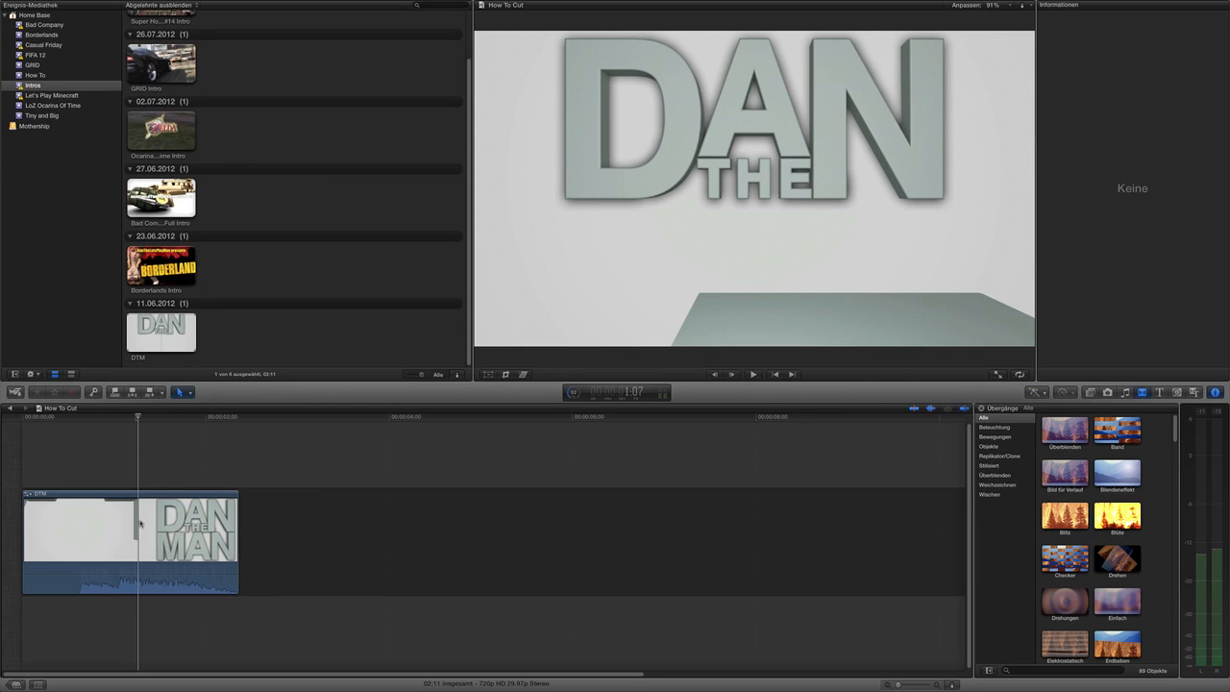
Step: Return to the project library and open the Tiny and Big Intro project
scroll(294, 193, up, 2)
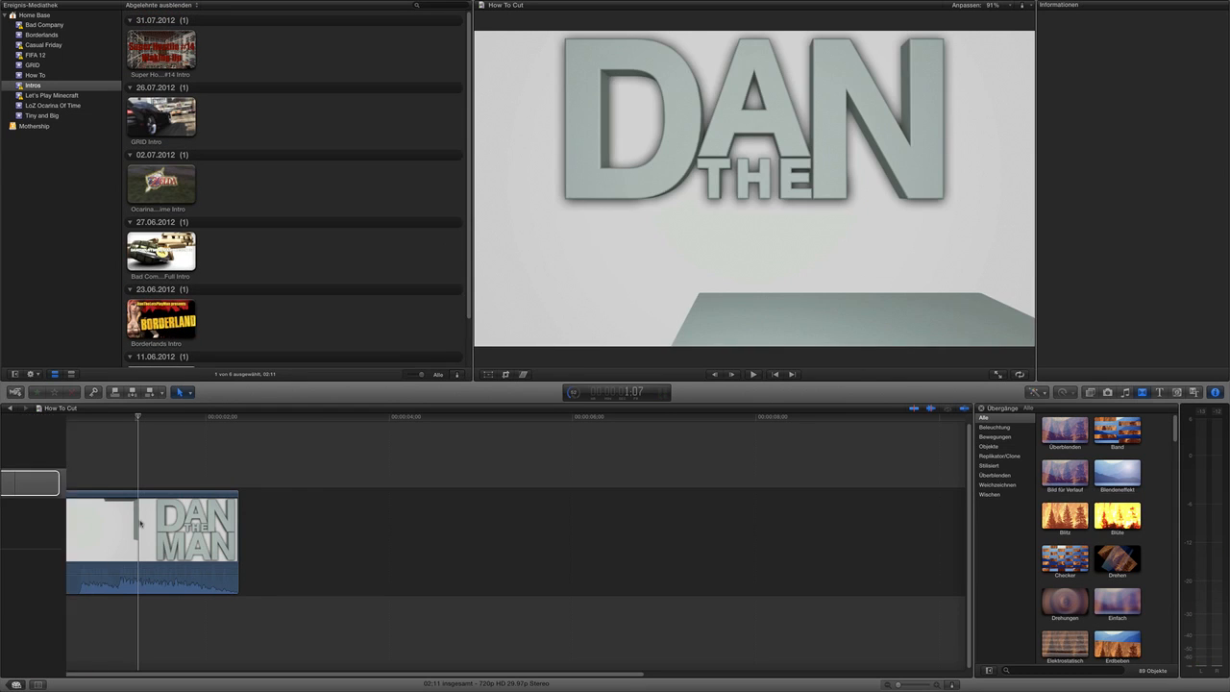
key(super+0)
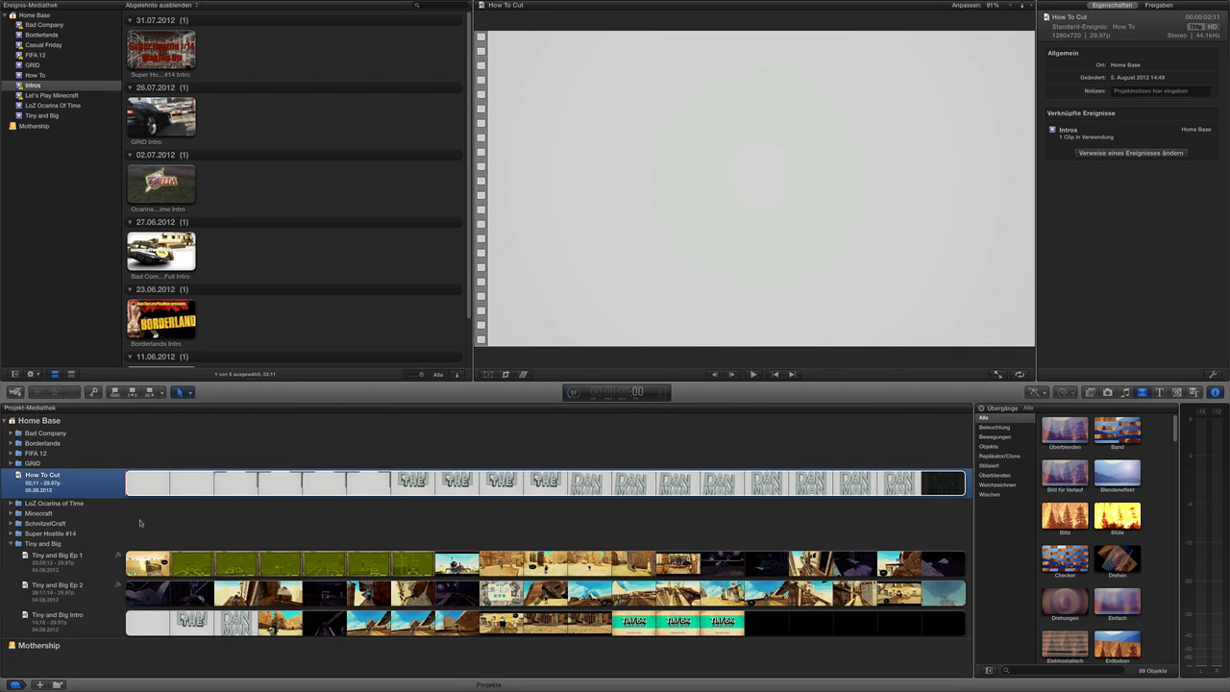
double_click(57, 616)
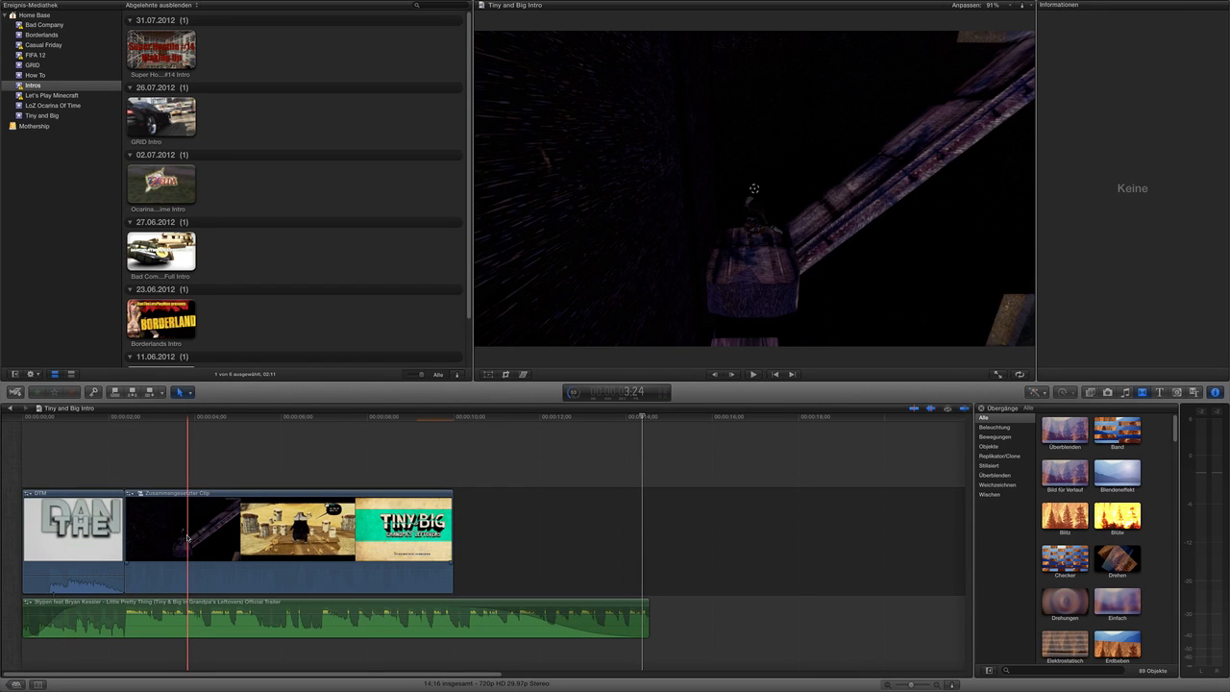
Step: Examine the individual clips inside the compound clip, and return to the Tiny and Big Intro timeline
click(189, 539)
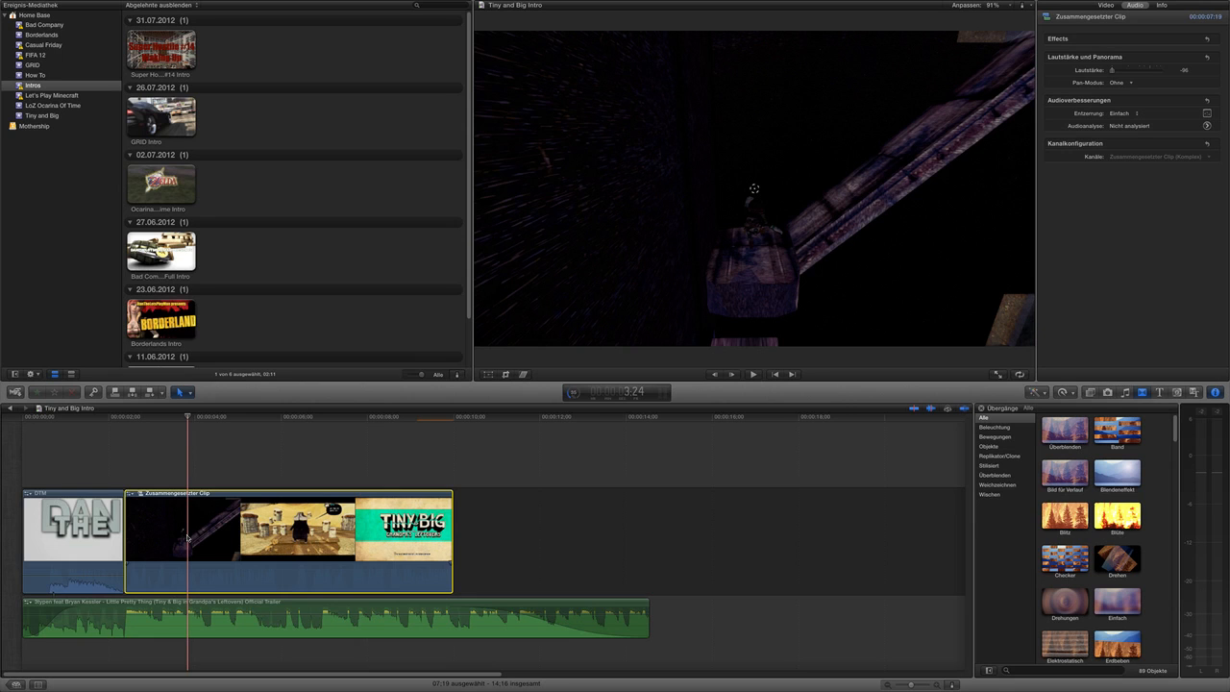
double_click(188, 538)
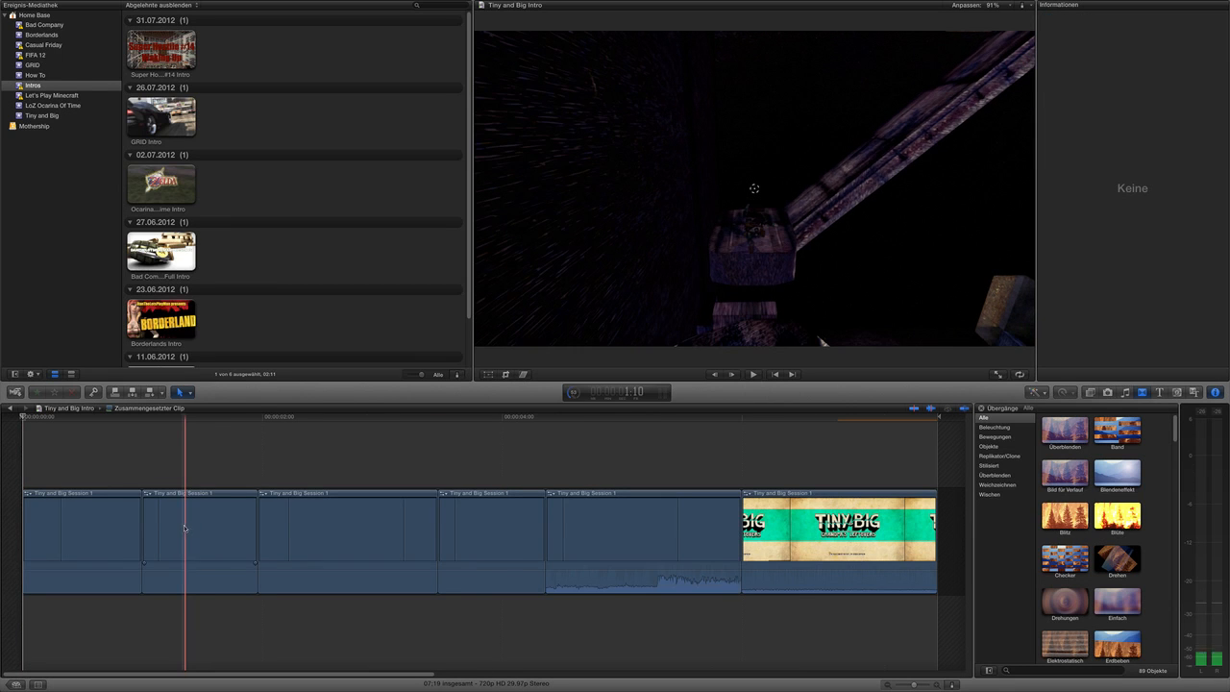
drag(423, 676, 373, 676)
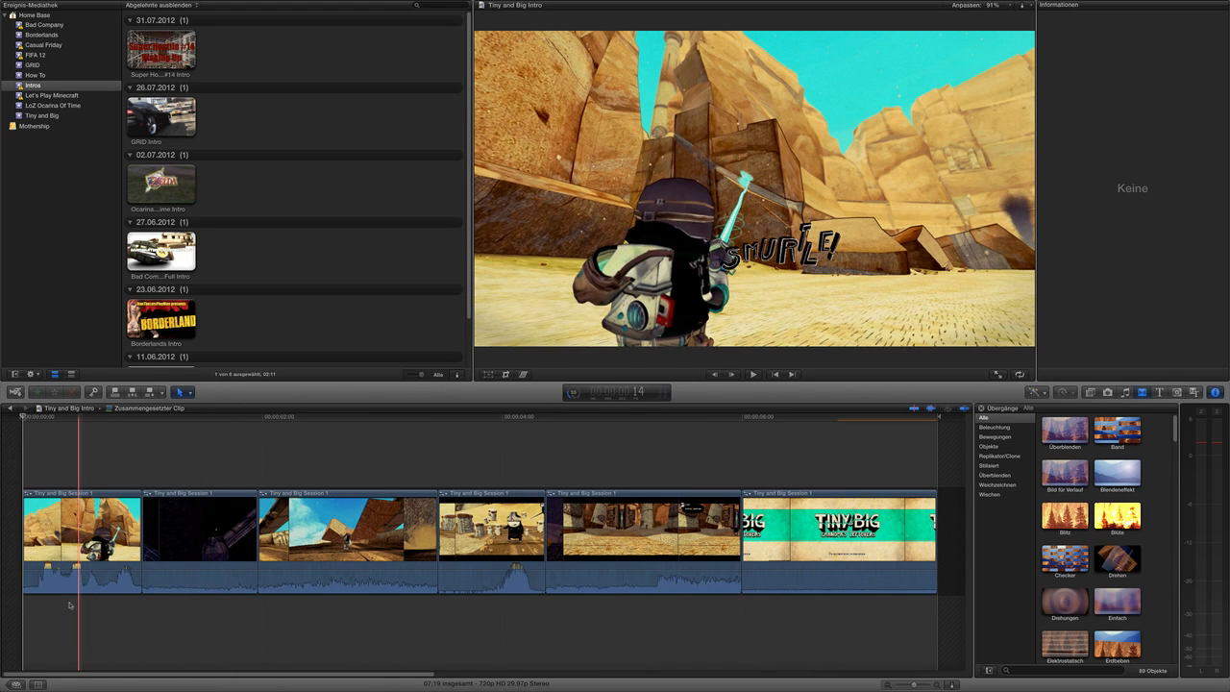
click(10, 408)
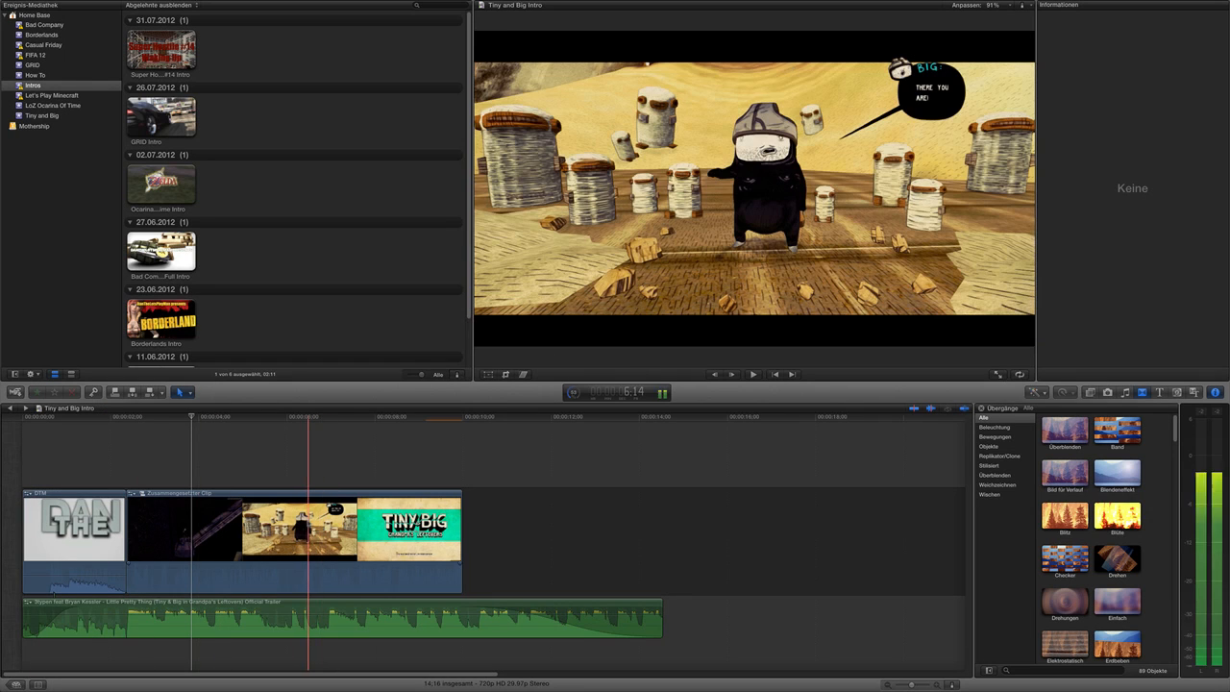
Step: Copy the compound clip and the music track from Tiny and Big Intro into the How To Cut timeline
click(307, 576)
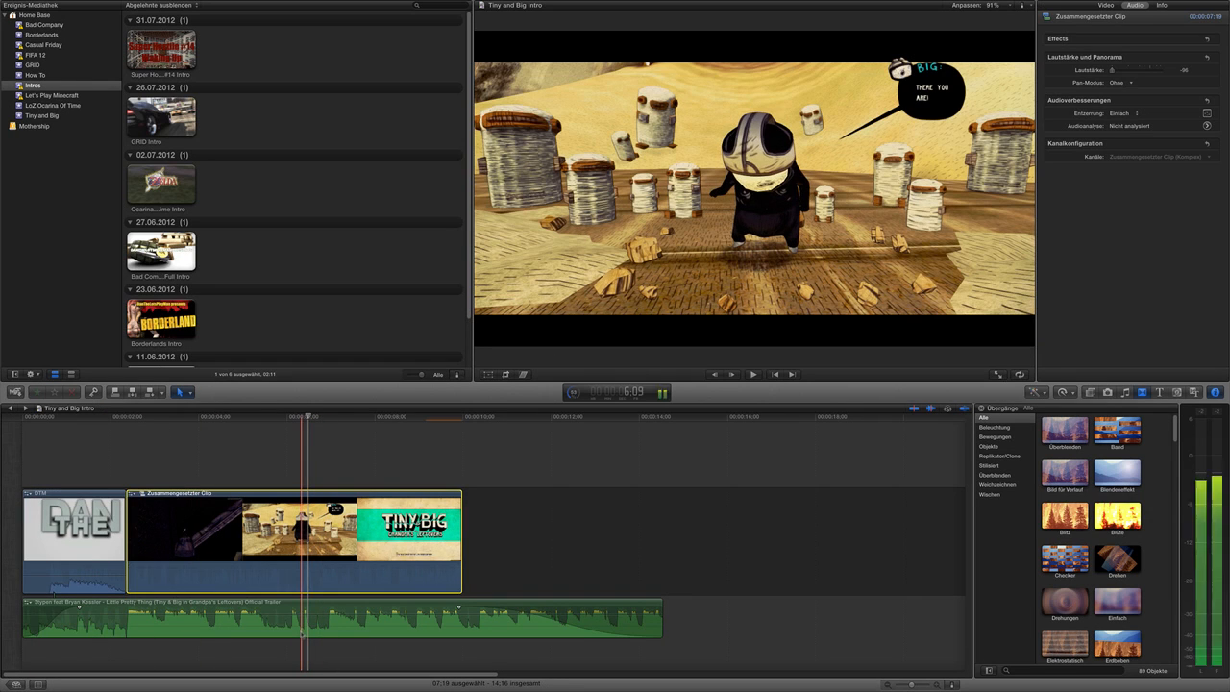
super+click(302, 624)
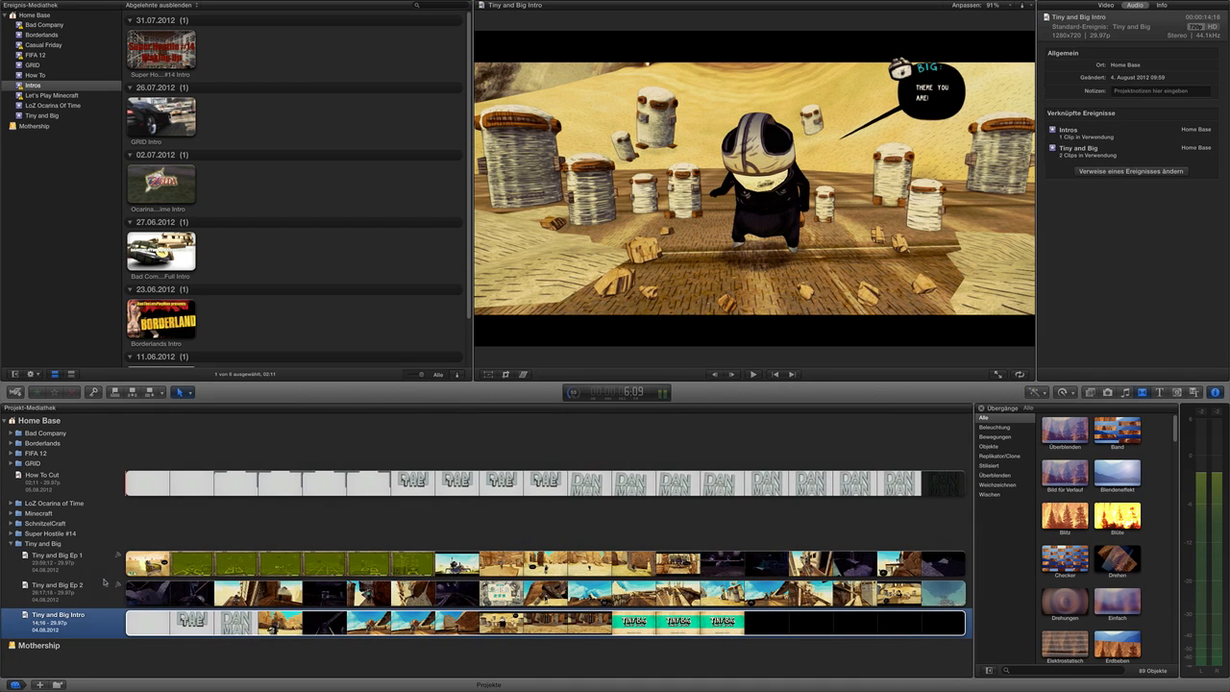
double_click(53, 485)
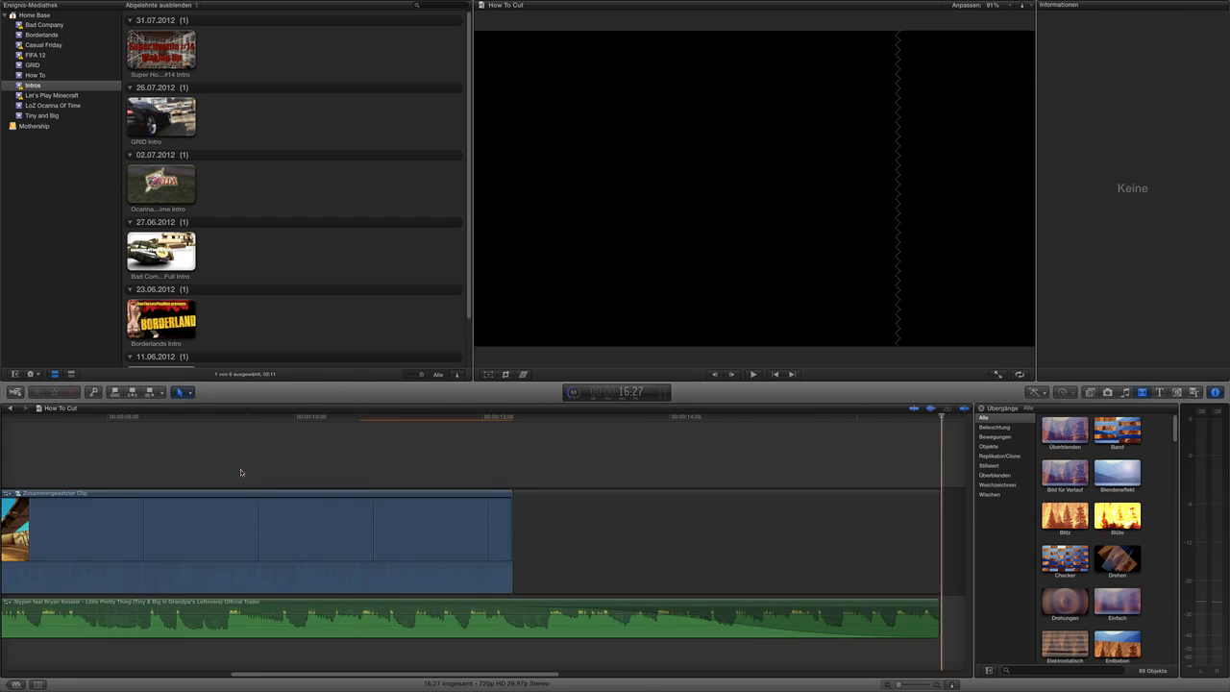
click(888, 684)
click(888, 684)
click(888, 685)
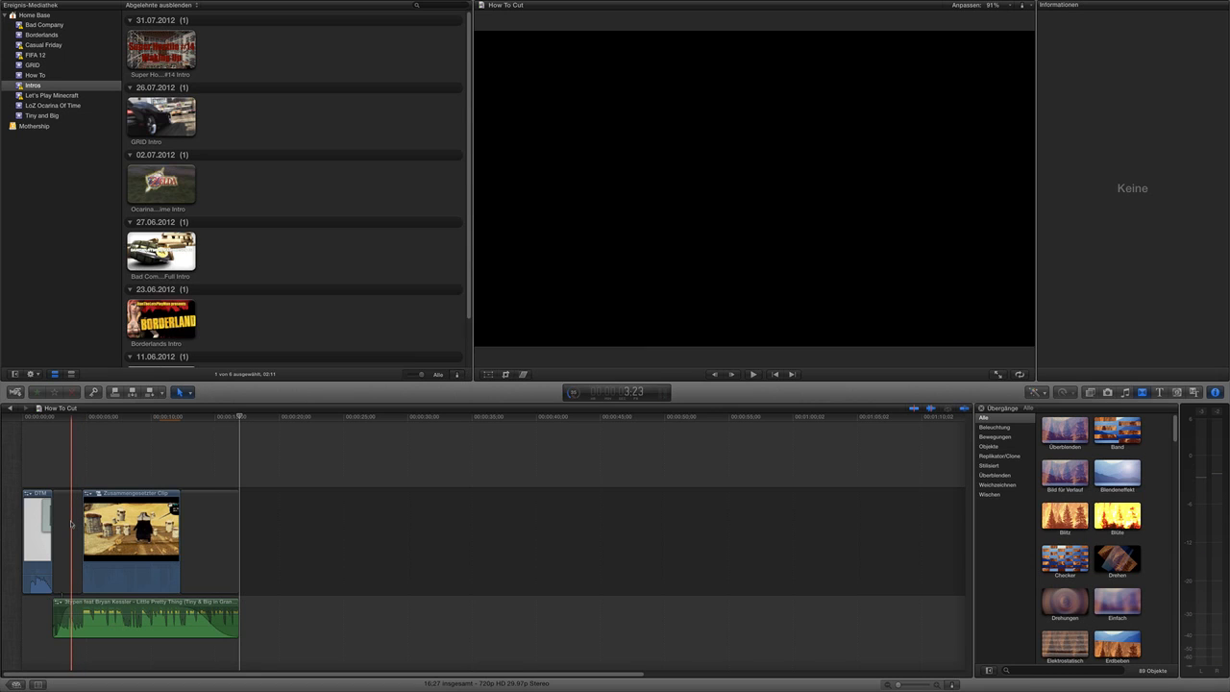
Step: Delete the gap between the DTM clip and the compound clip, and the empty gap at the timeline's end
click(71, 523)
key(Delete)
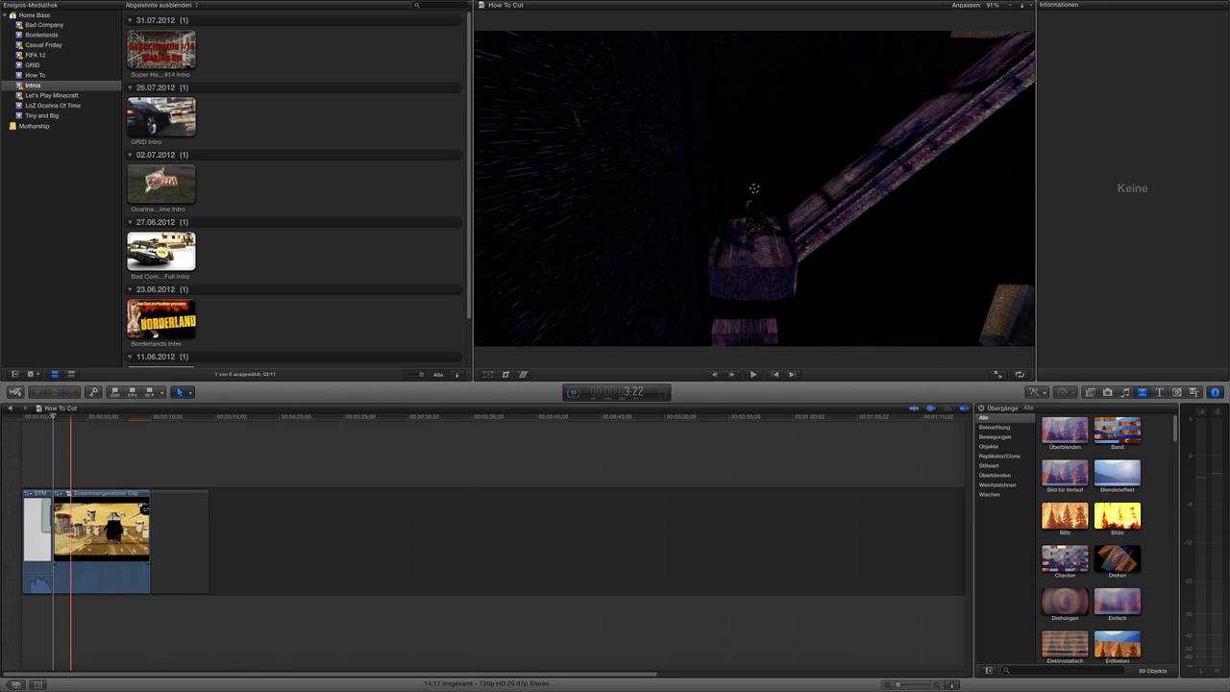
click(202, 582)
key(Delete)
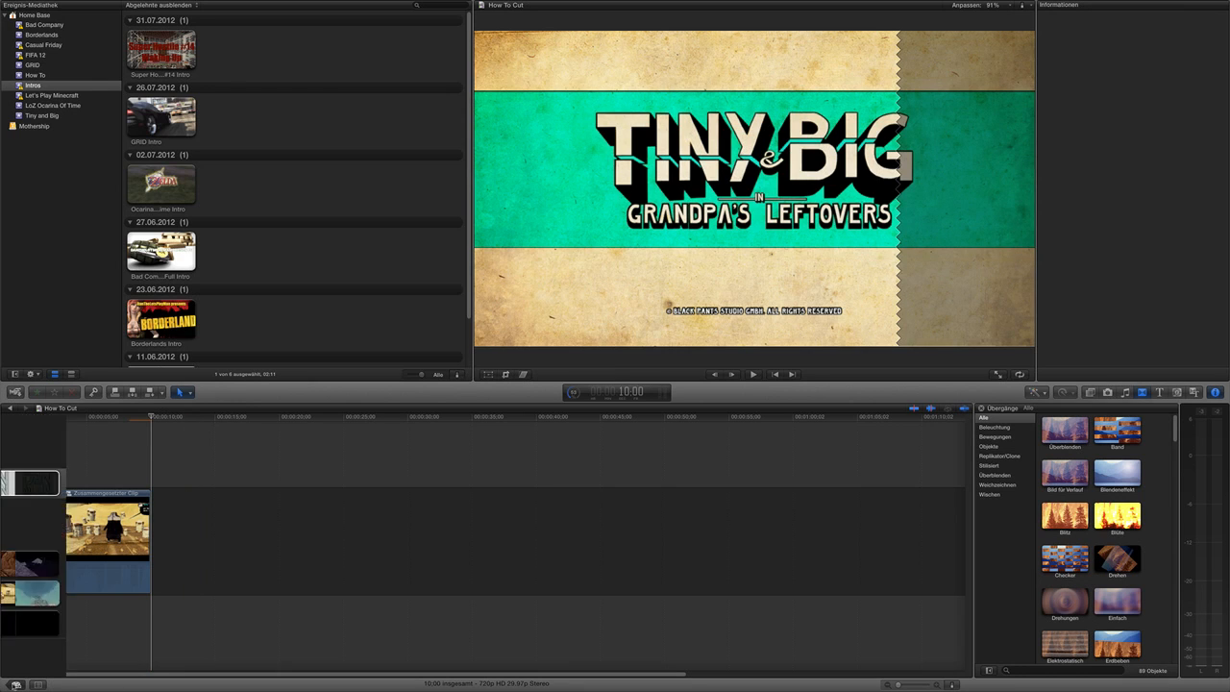
Step: Copy the music track from the Tiny and Big Intro project into the How To Cut timeline beneath the intro clips
click(14, 685)
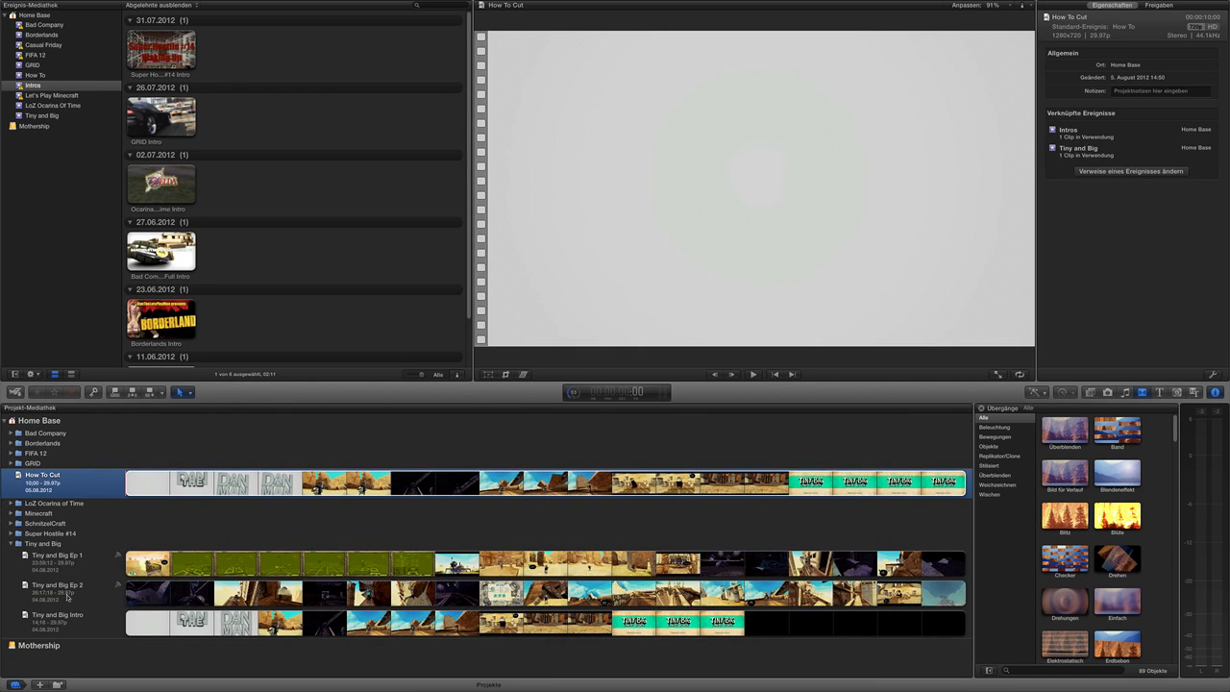
double_click(66, 620)
click(137, 623)
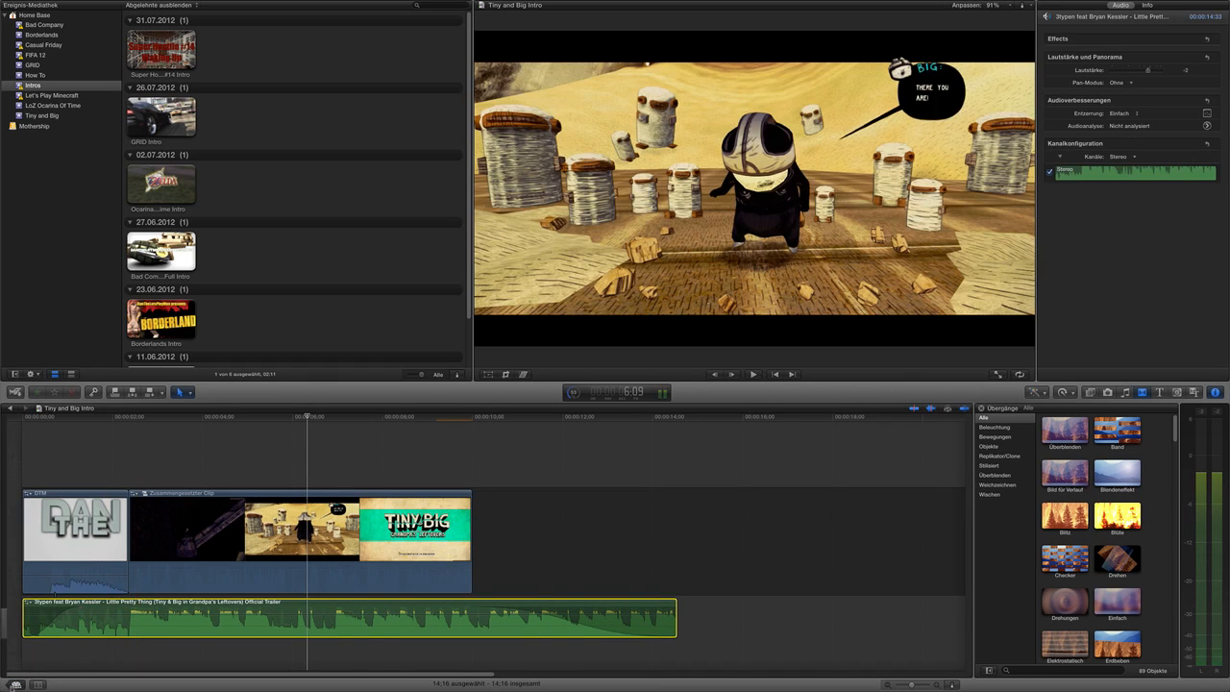
click(17, 685)
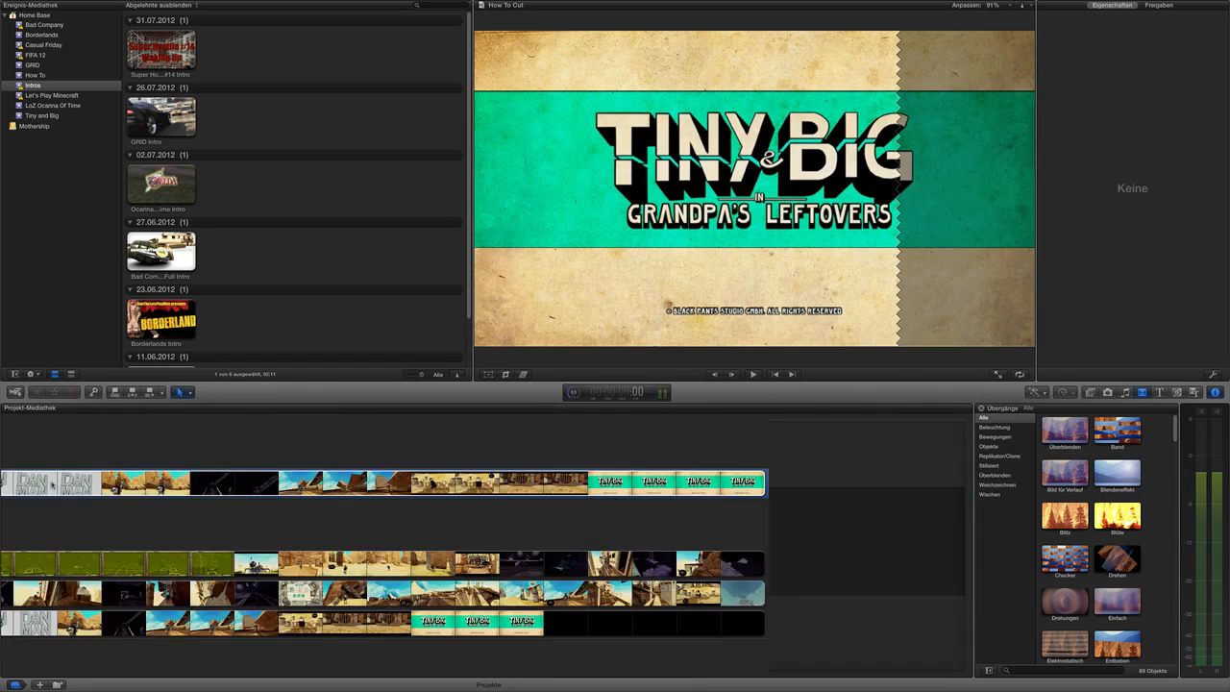
double_click(52, 483)
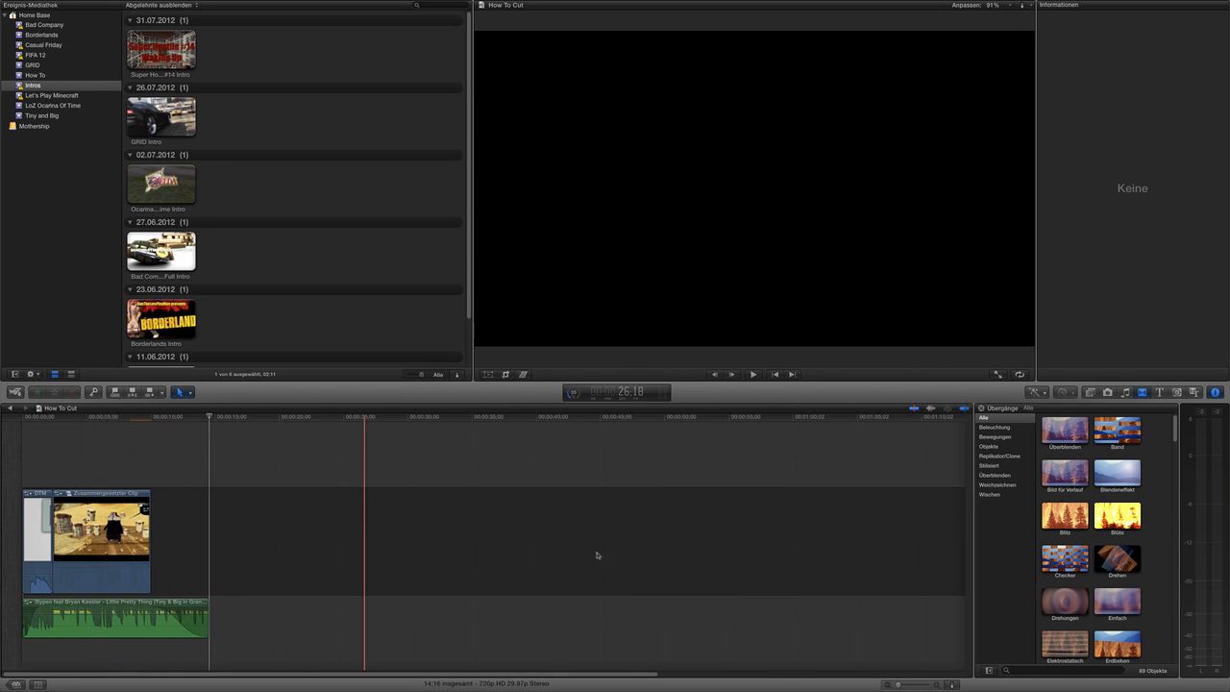
Step: Play back the intro, and append the Tiny and Big Session 1 clip from the How To event to the end of the timeline
click(931, 408)
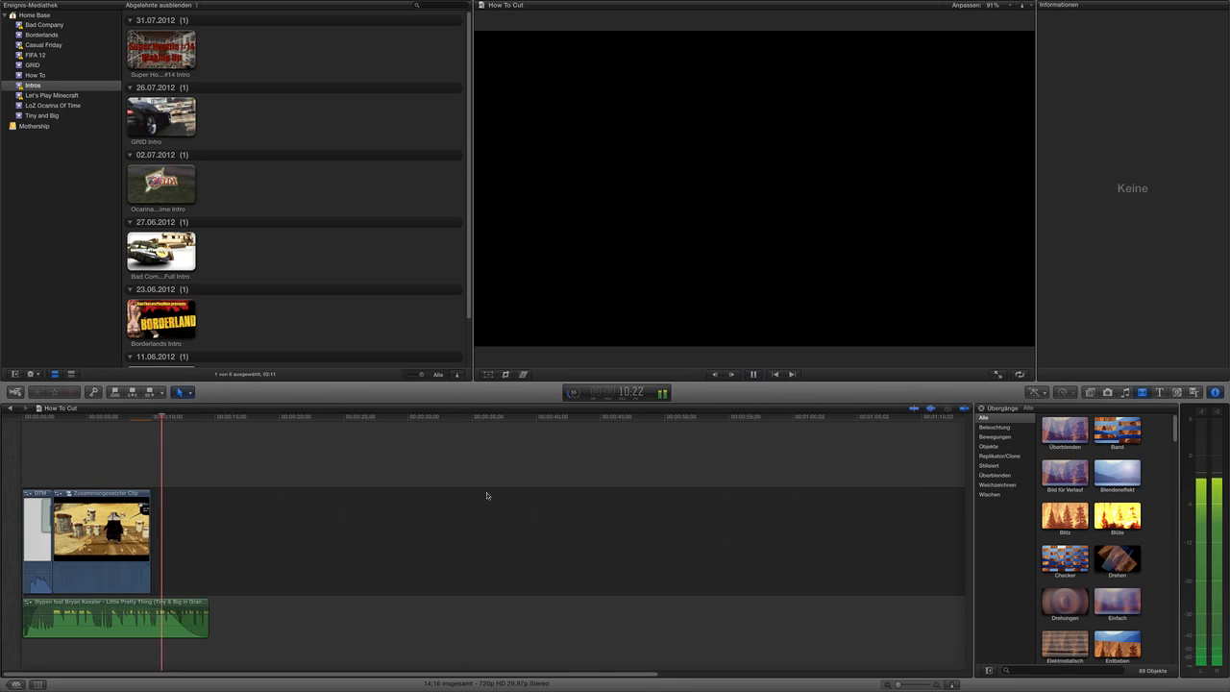
click(755, 375)
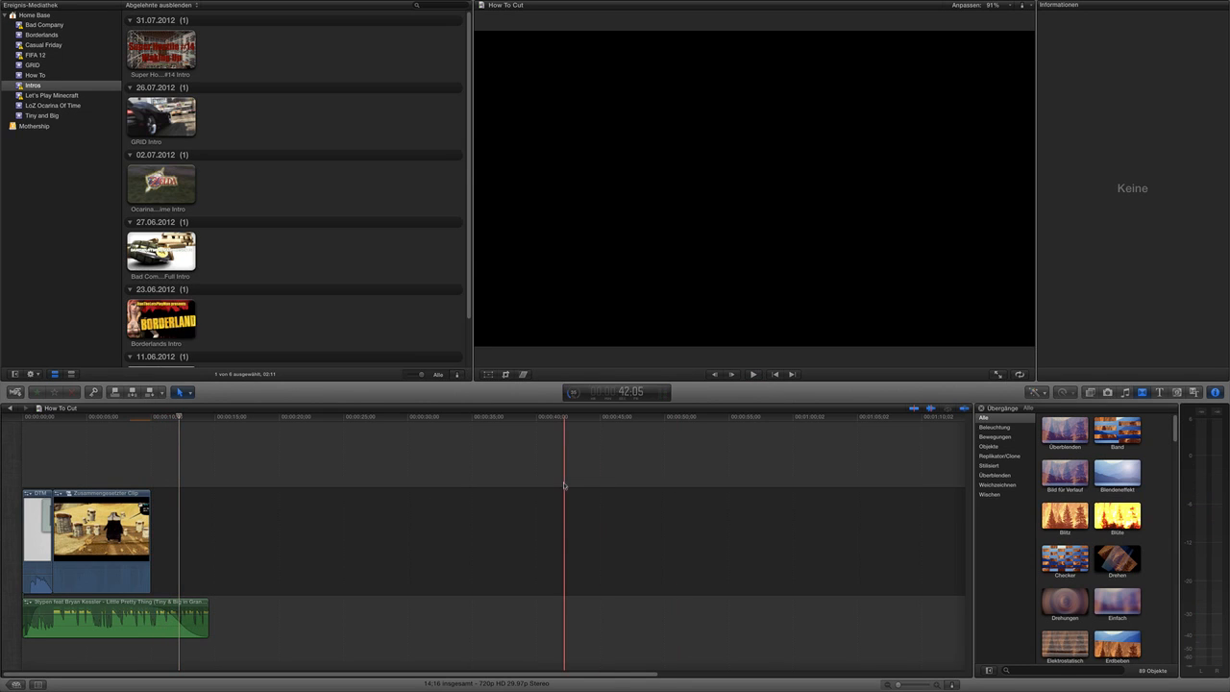
click(35, 75)
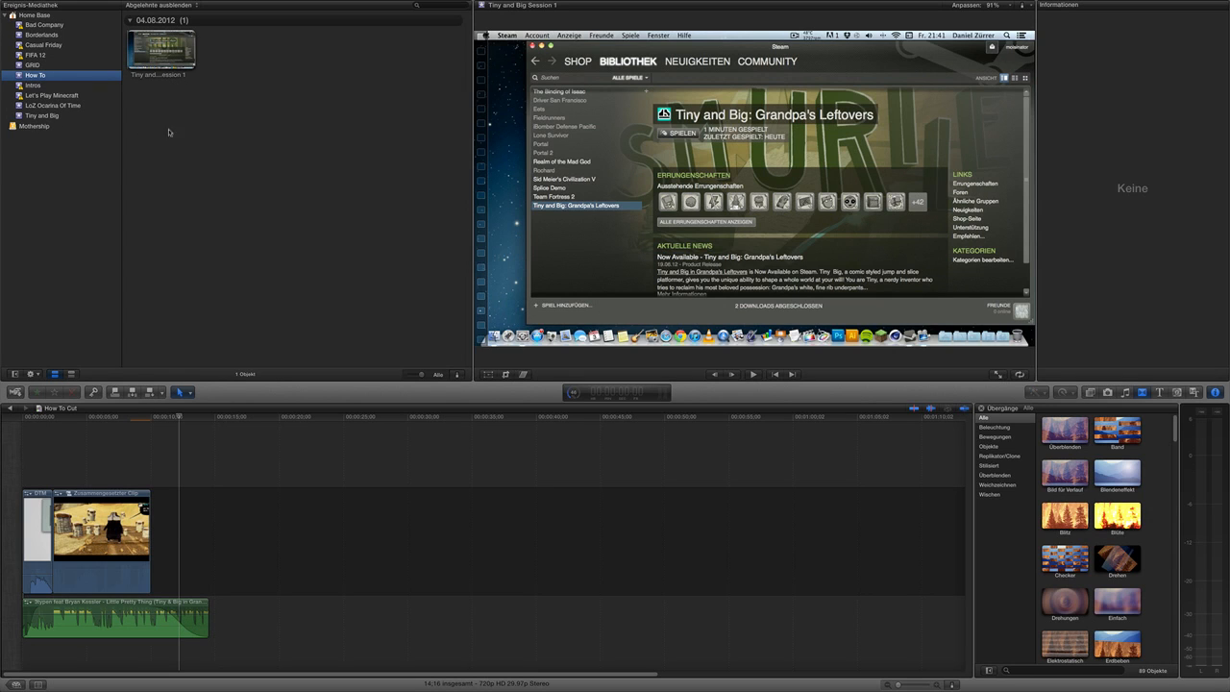
click(164, 49)
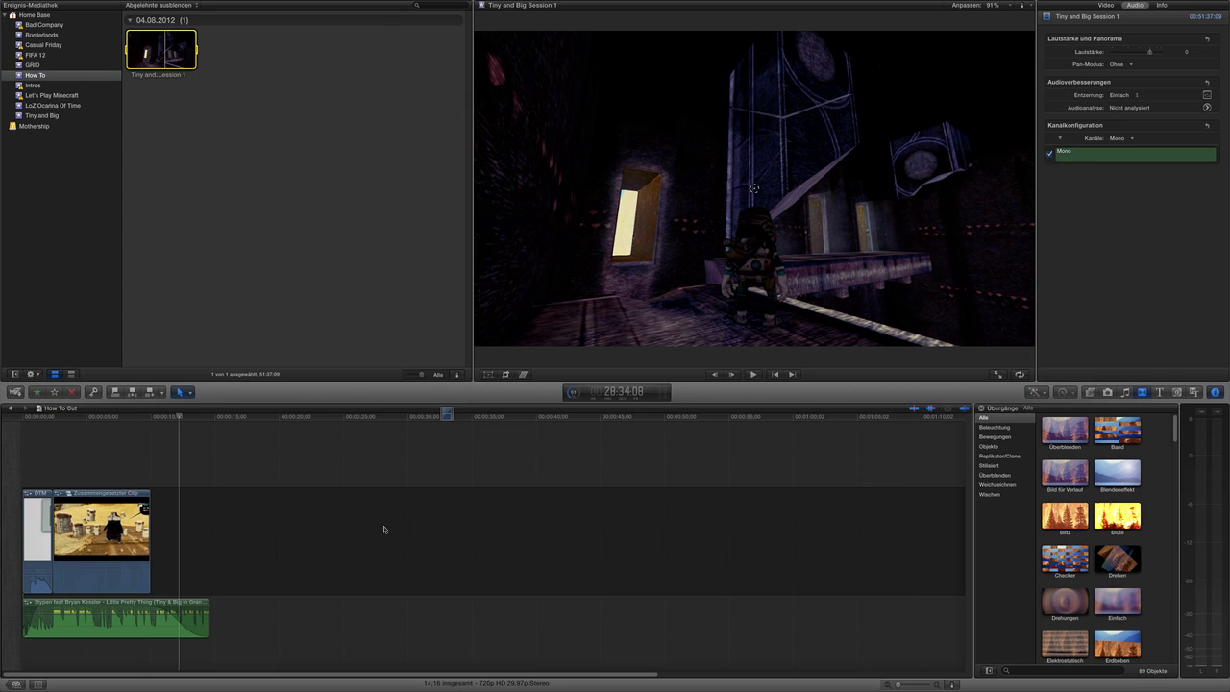
key(e)
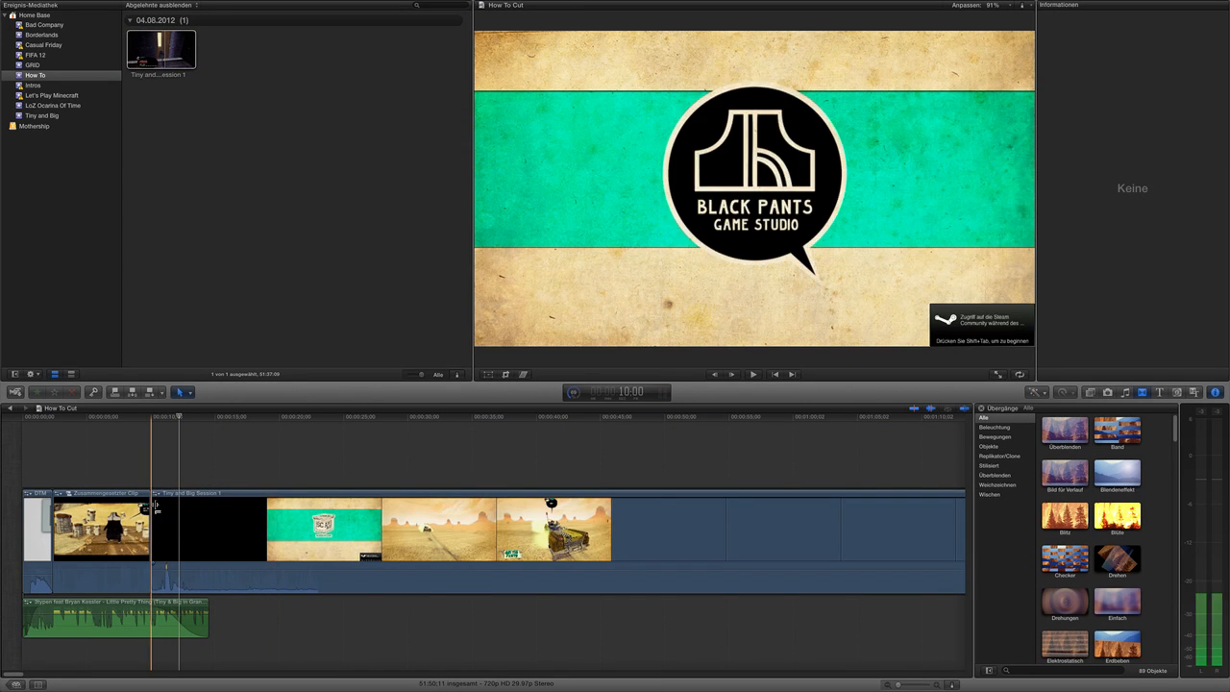
Step: Trim the start of the Tiny and Big Session 1 clip so that it begins within the desert car scene
drag(154, 506, 710, 519)
scroll(122, 675, right, 10)
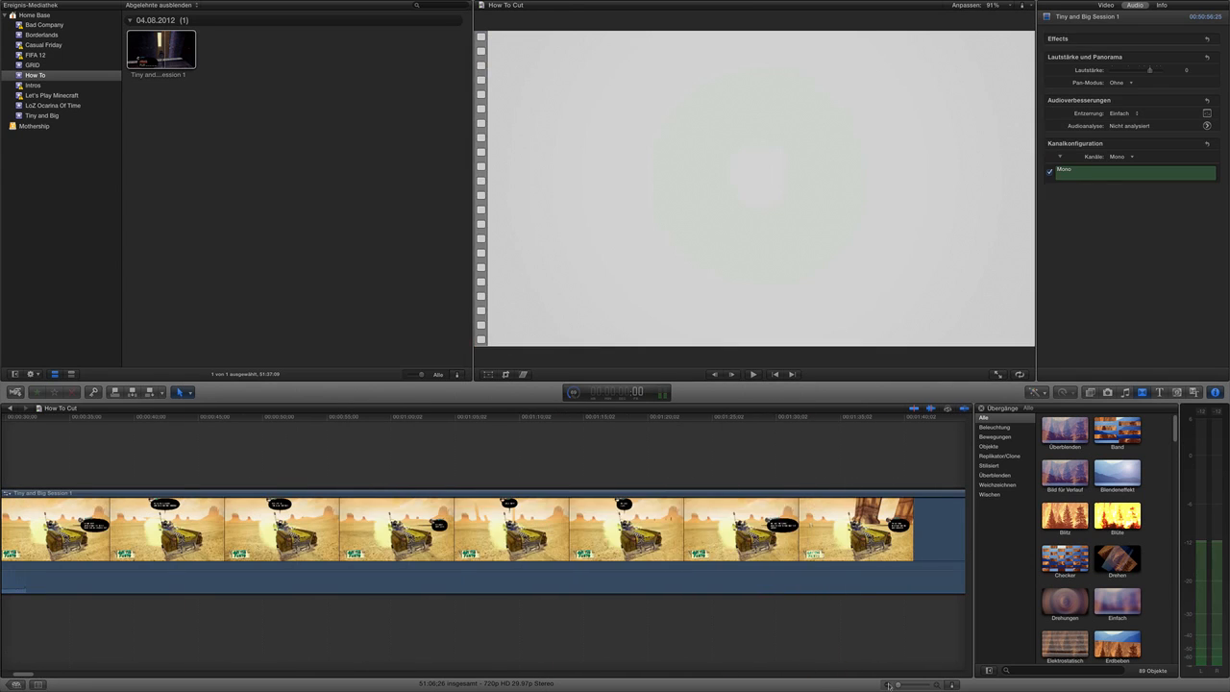
scroll(727, 538, right, 5)
scroll(70, 651, left, 15)
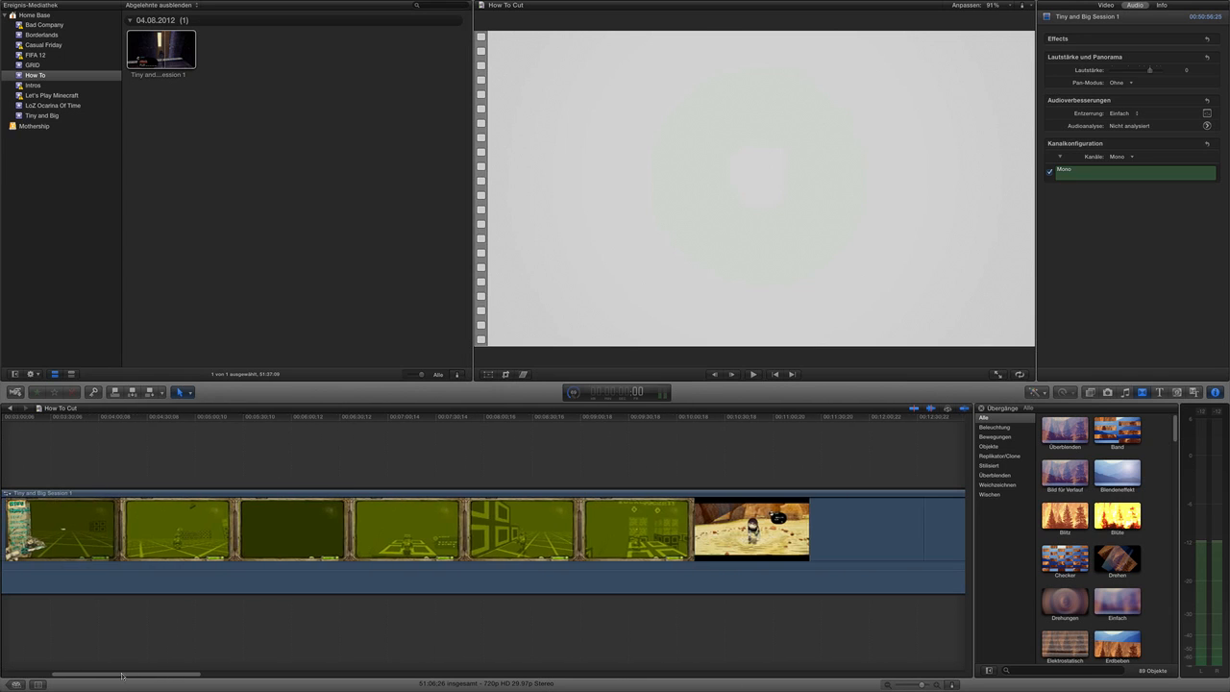
key(space)
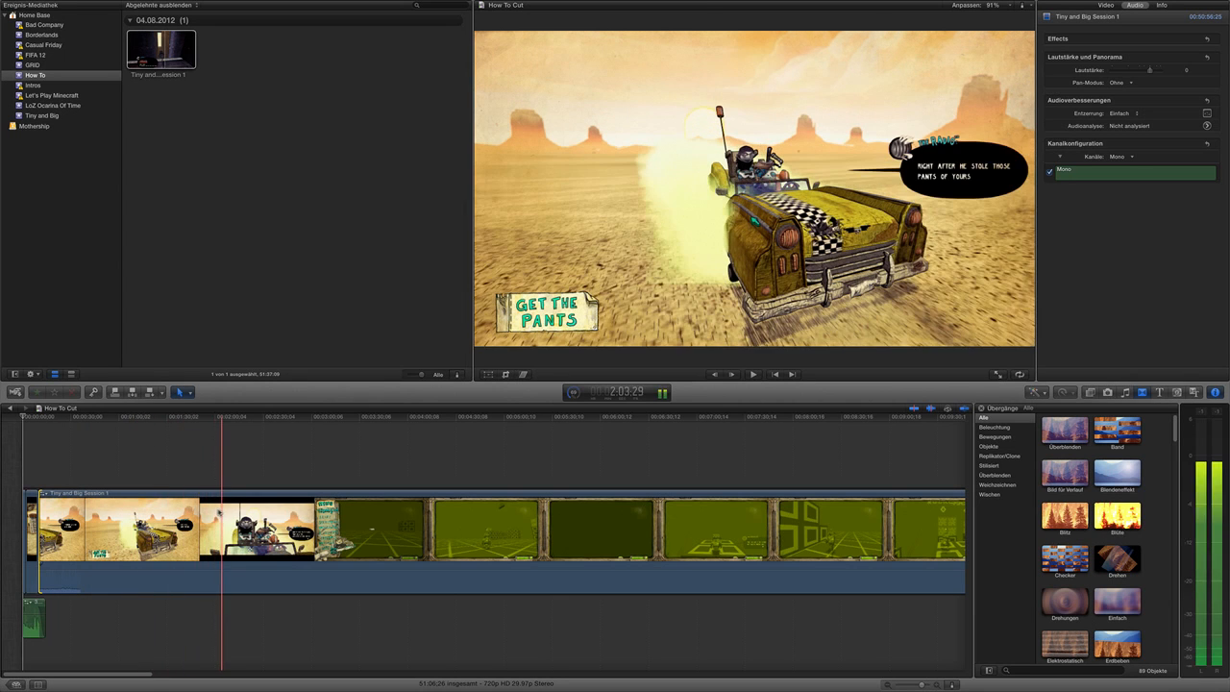
key(j)
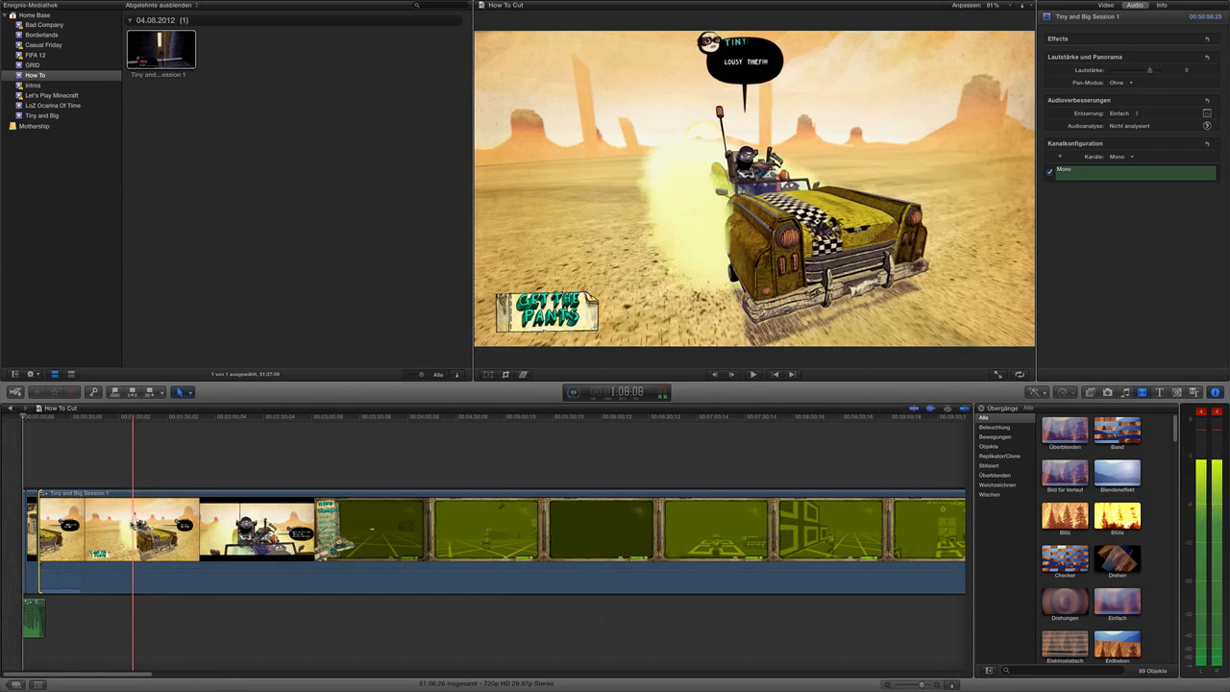
click(124, 525)
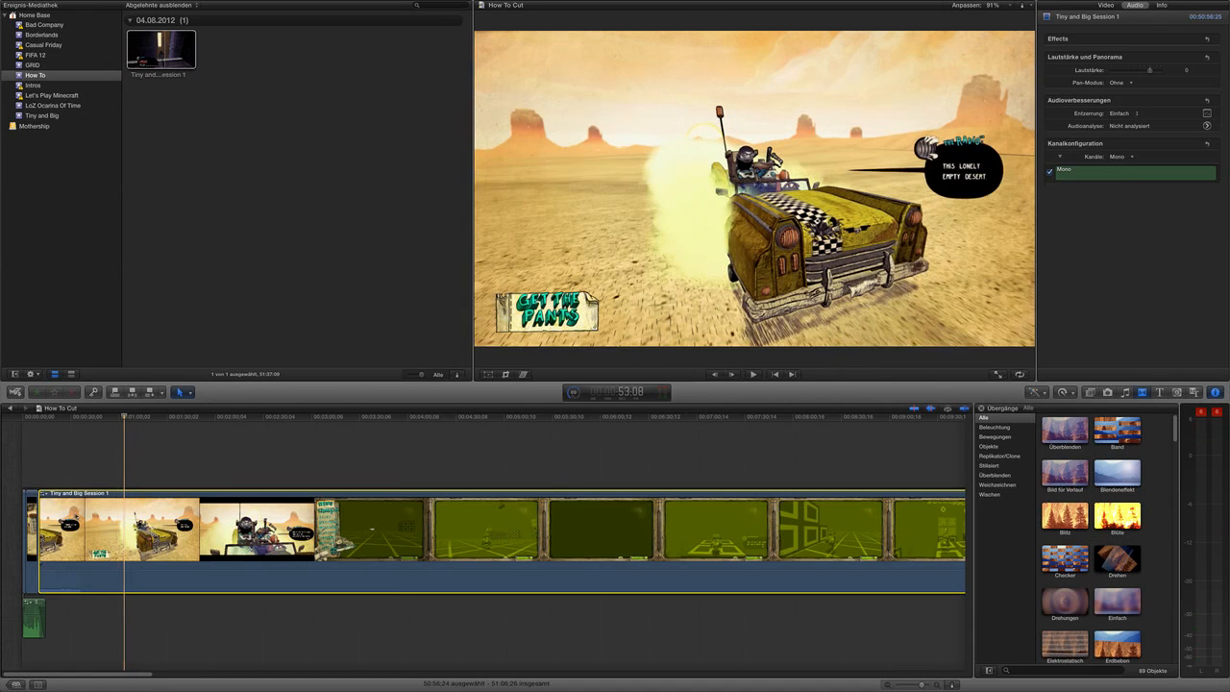
drag(26, 528, 130, 568)
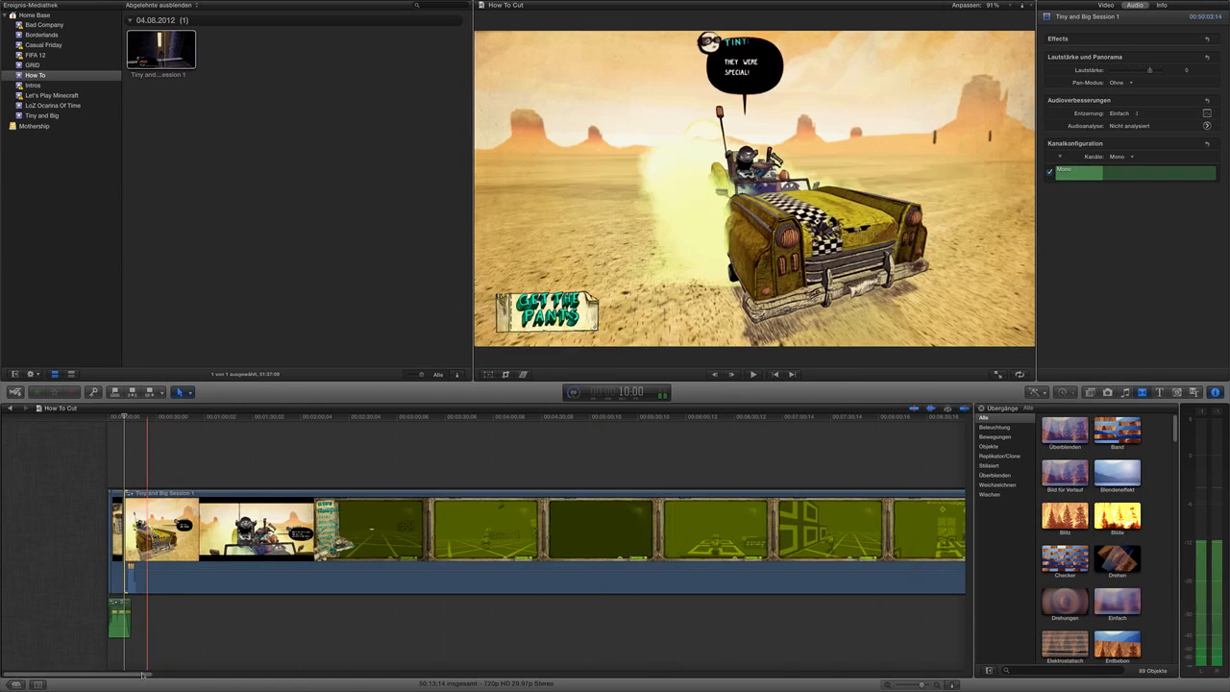
Step: Trim the end of the Tiny and Big Session 1 clip to bring the whole project to about 25 minutes 48 seconds
scroll(269, 673, right, 5)
drag(268, 673, 797, 676)
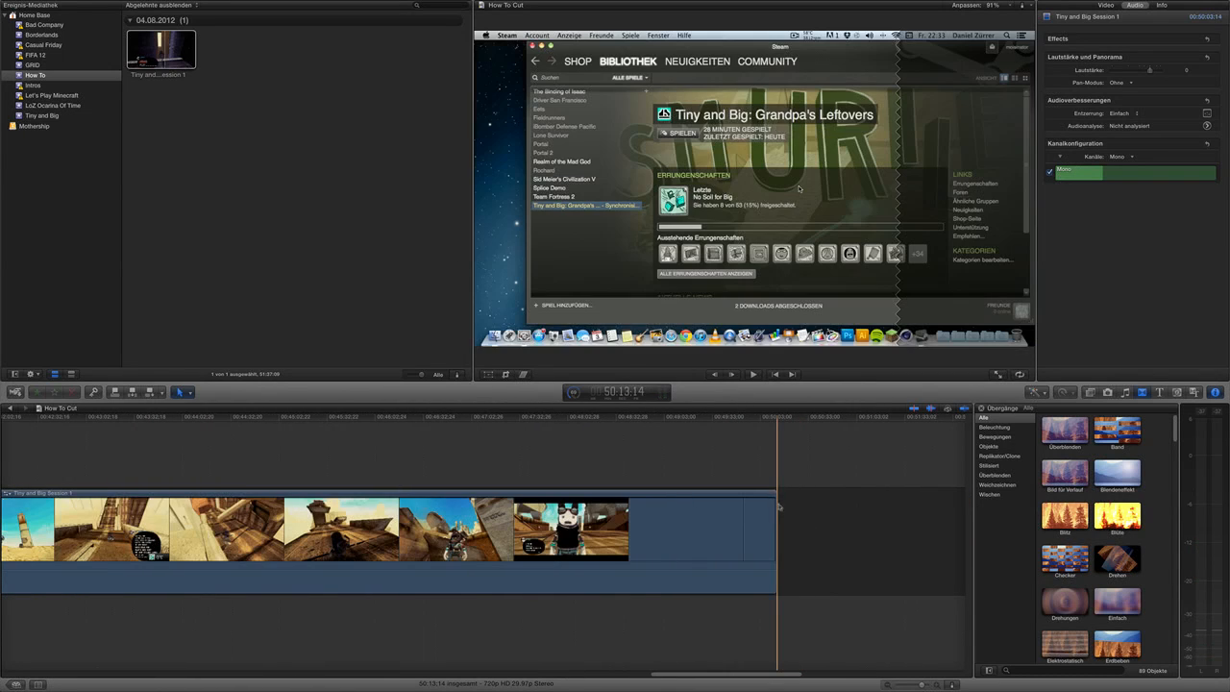
drag(777, 539, 167, 519)
click(183, 393)
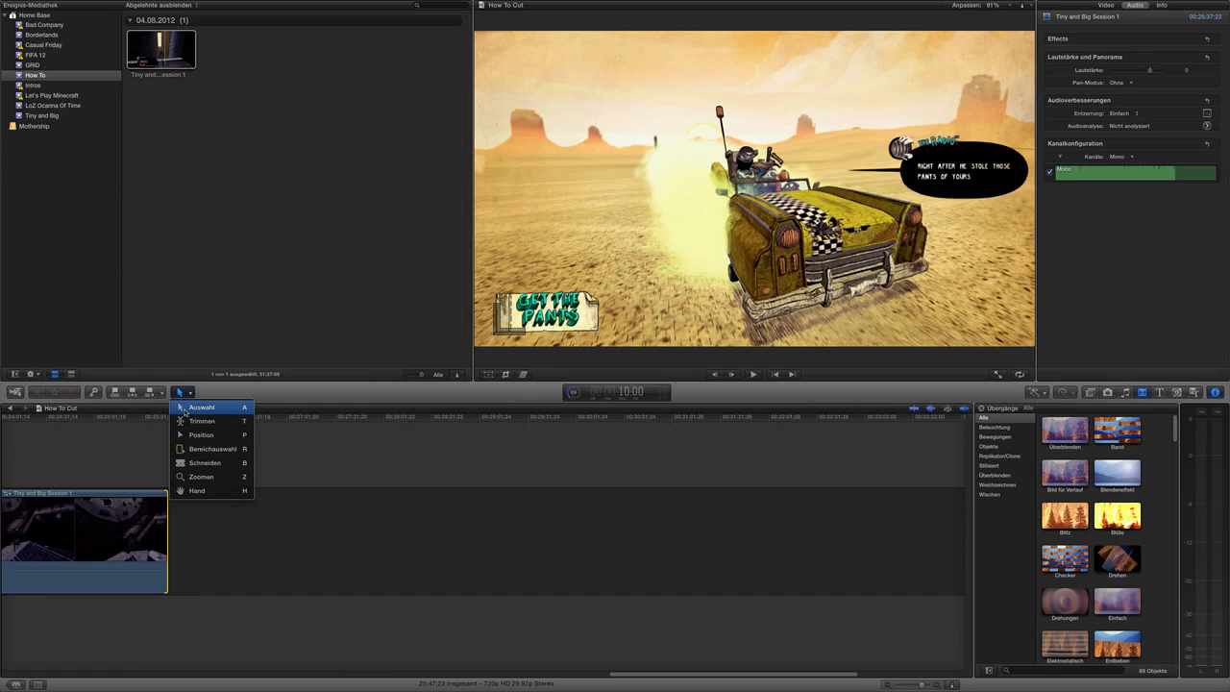
click(197, 408)
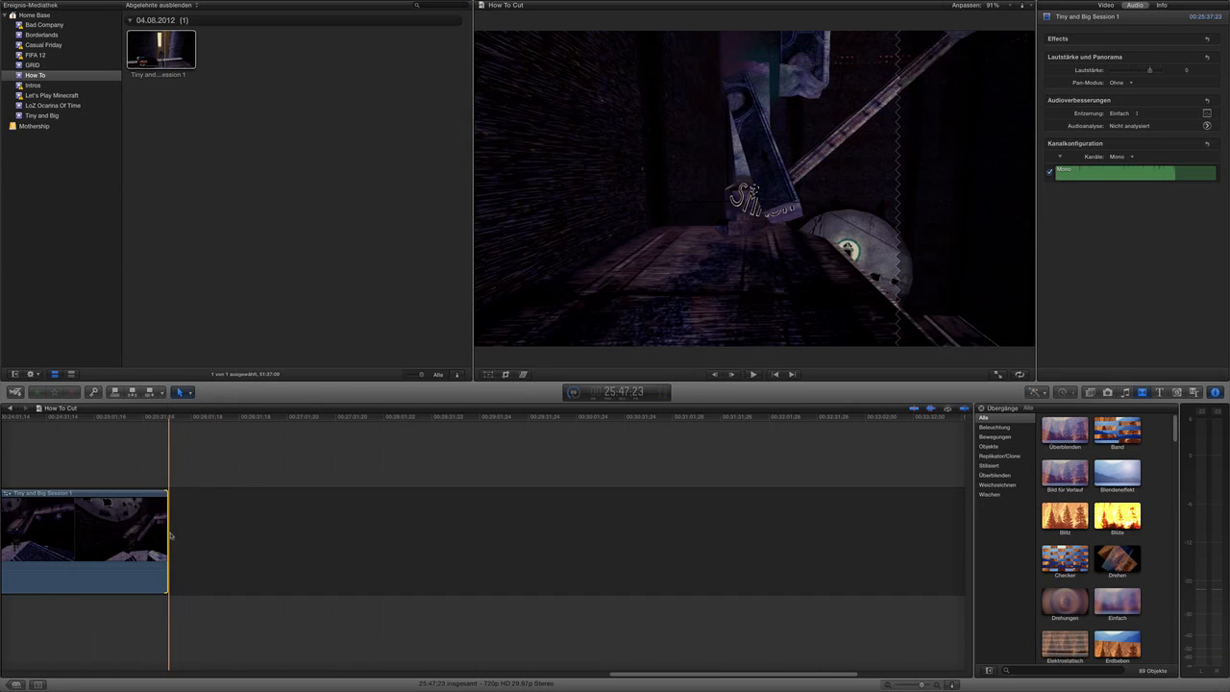
mouse_move(165, 531)
mouse_down()
mouse_move(213, 534)
mouse_move(168, 531)
mouse_up()
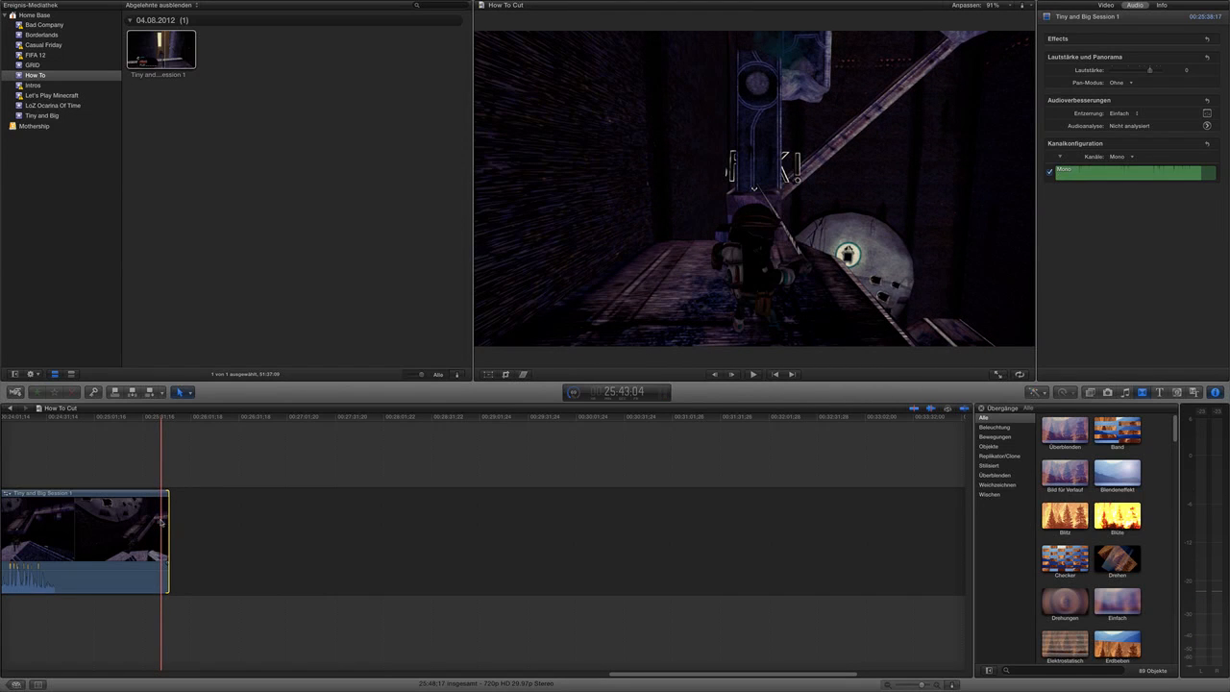
Step: Play the last seconds of the session clip, and add an Überblenden transition to its end
click(938, 686)
drag(471, 674, 776, 673)
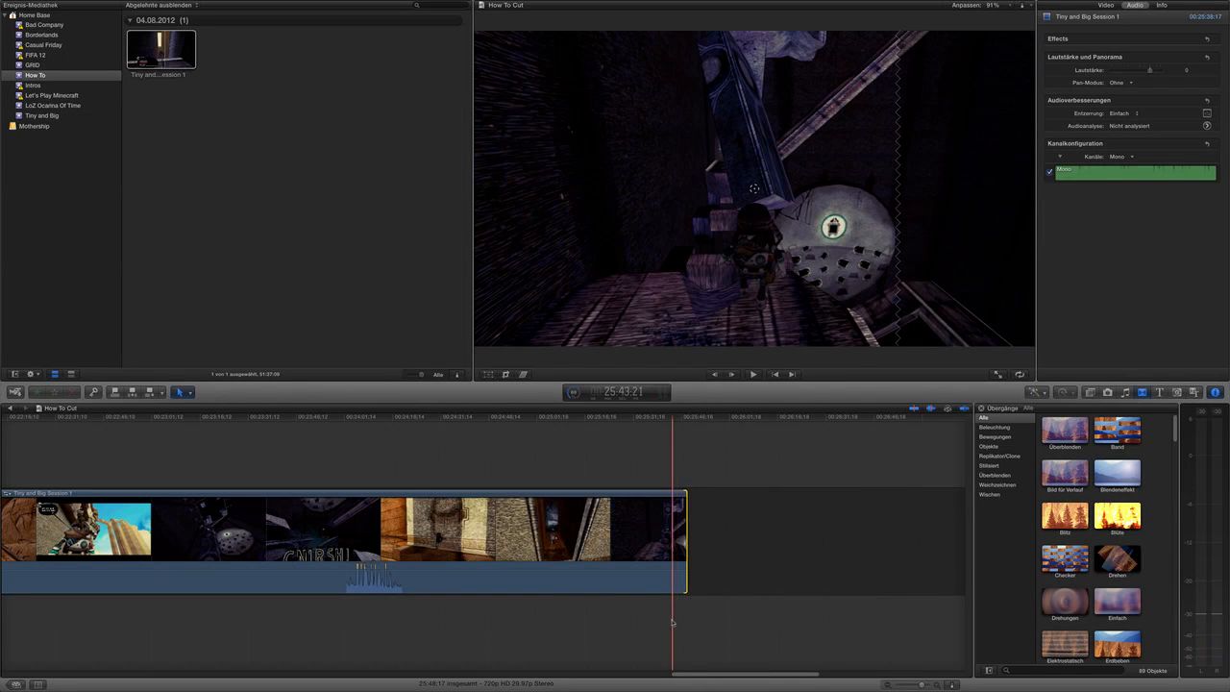
key(space)
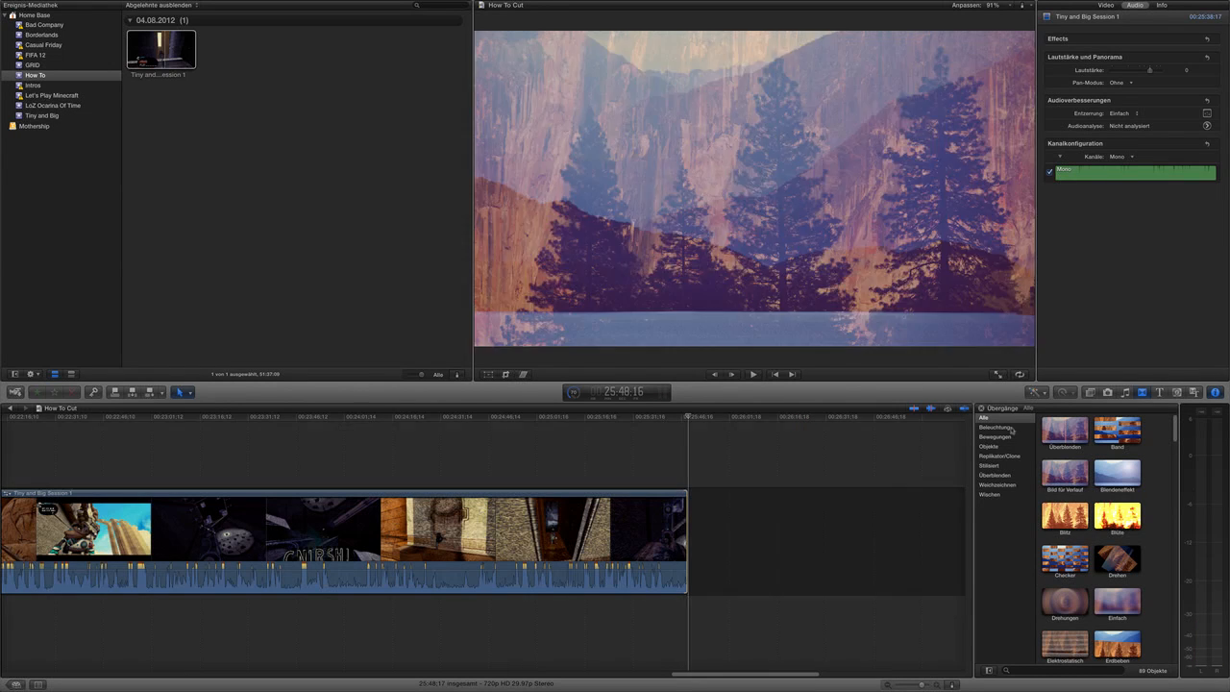
drag(1064, 429, 698, 541)
Step: Add an Einfach transition between the intro compound clip and the session clip, creating it by overlapping the media
drag(794, 675, 72, 675)
mouse_move(1109, 604)
mouse_down()
mouse_move(974, 602)
mouse_move(60, 504)
mouse_move(47, 524)
mouse_move(71, 523)
mouse_up()
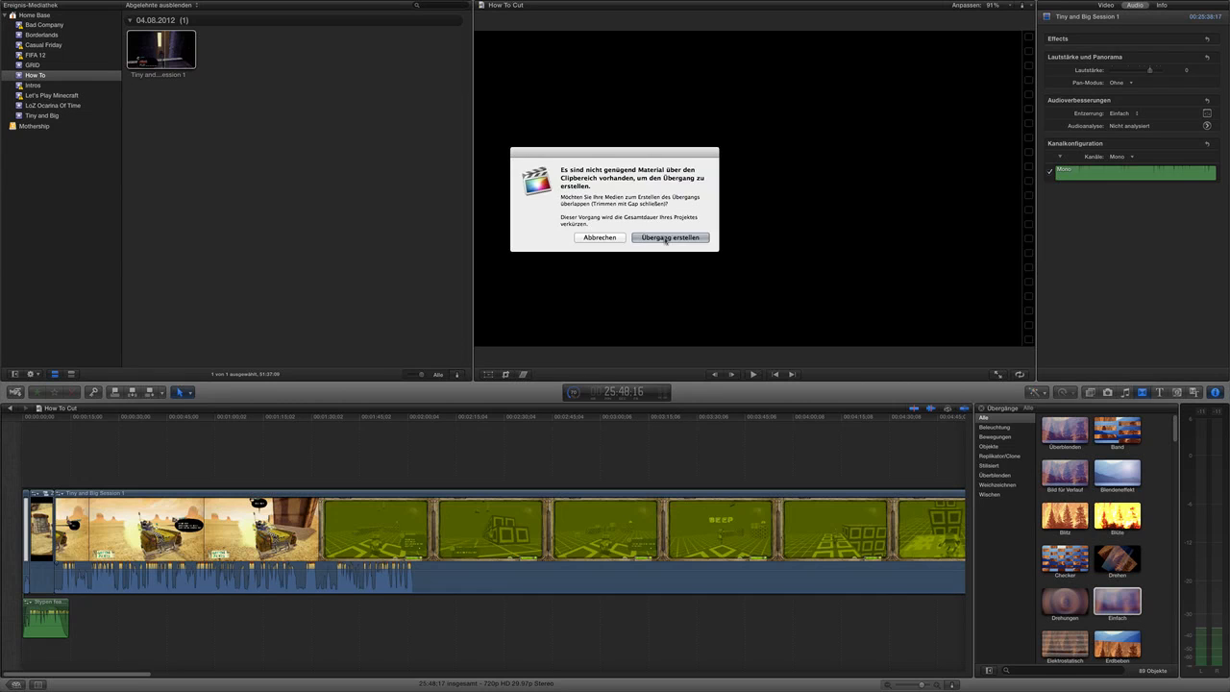
click(669, 237)
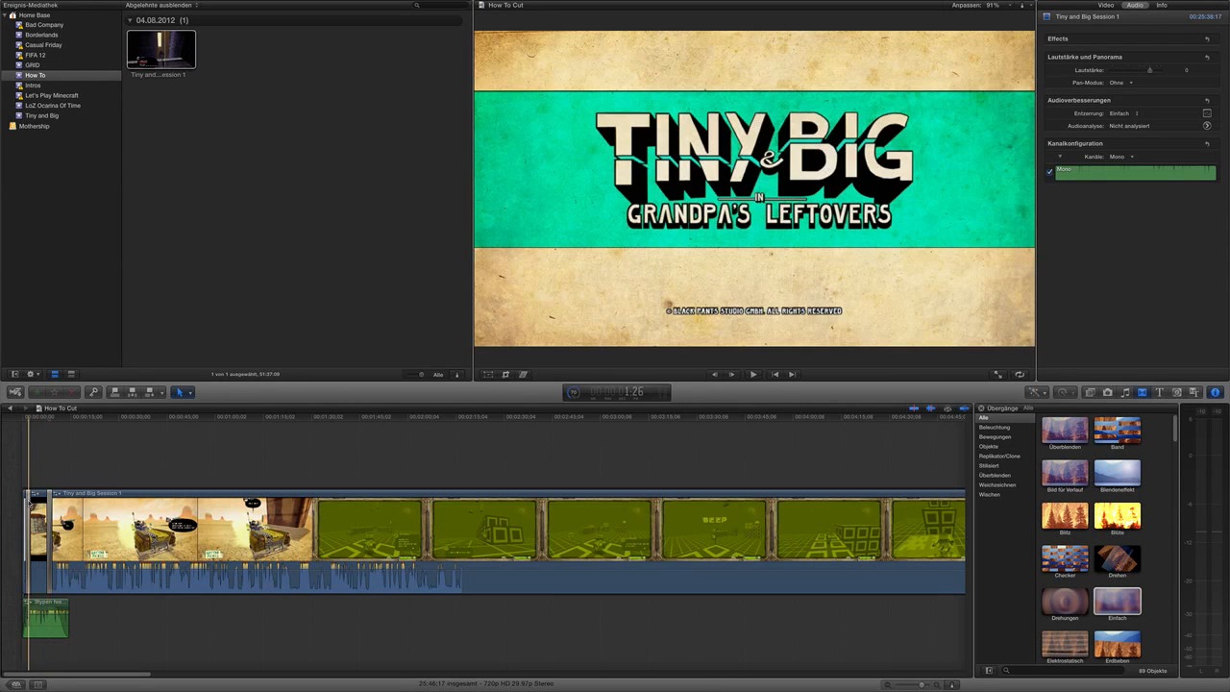
click(88, 446)
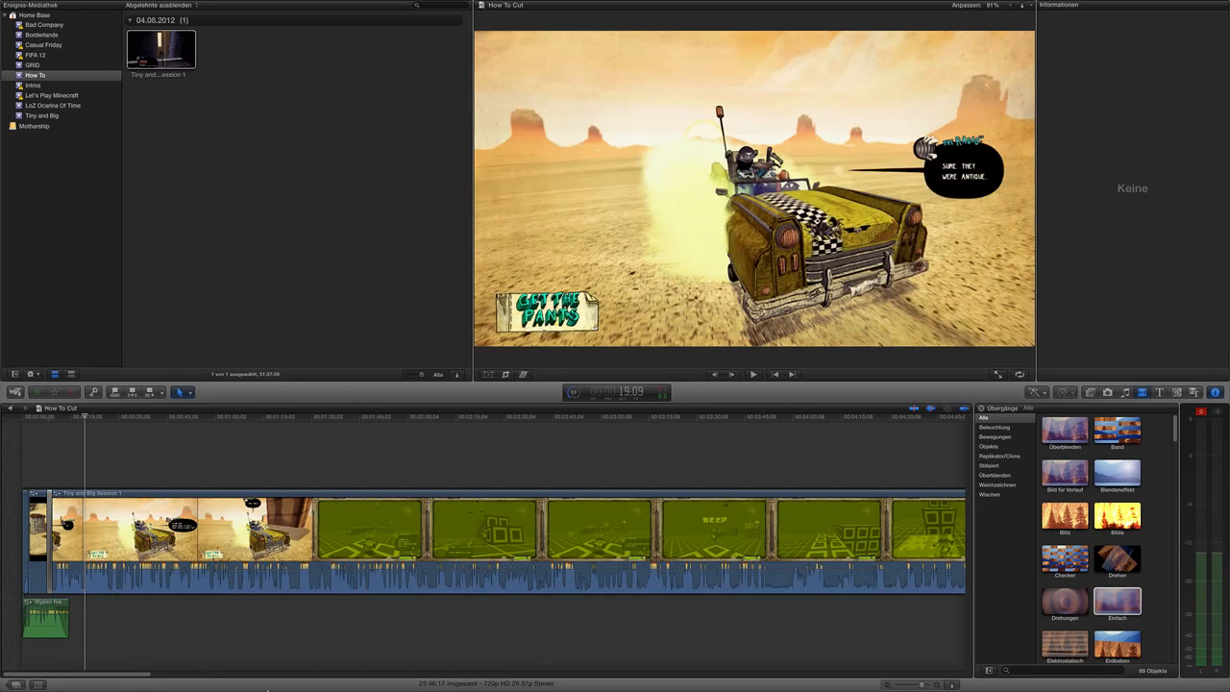
Step: Set the audio equalisation (Entzerrung) of the Tiny and Big Session 1 clip to Mehr Bässe
click(885, 686)
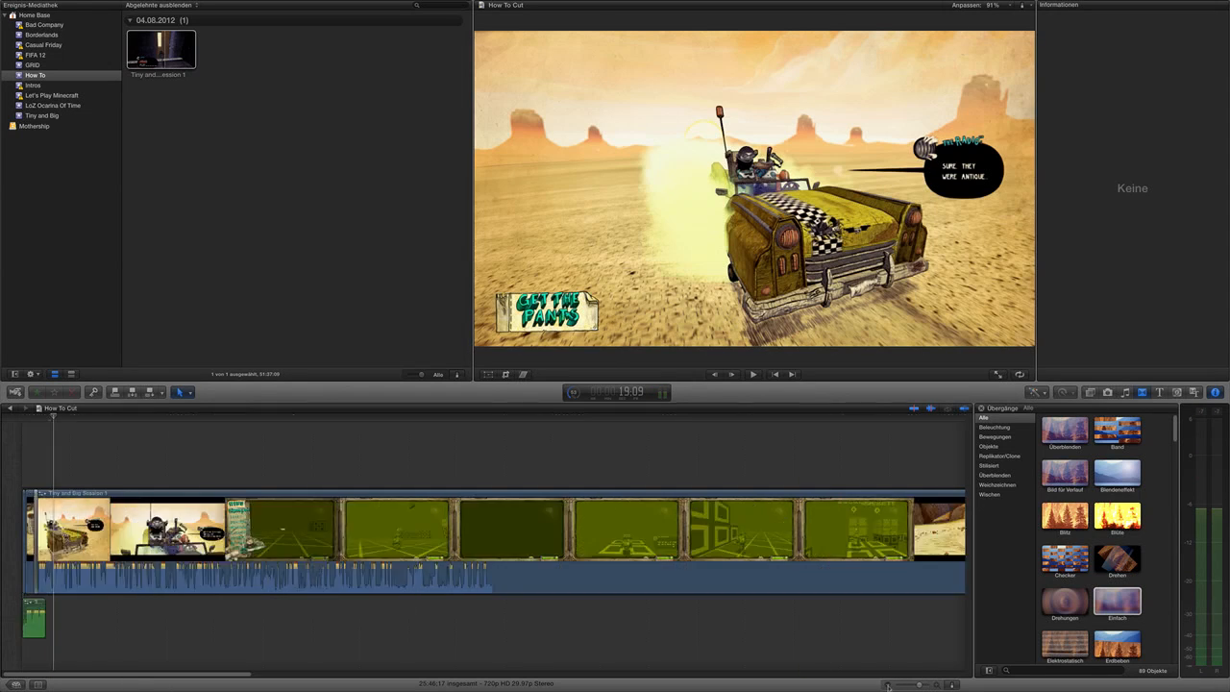
click(885, 686)
click(885, 686)
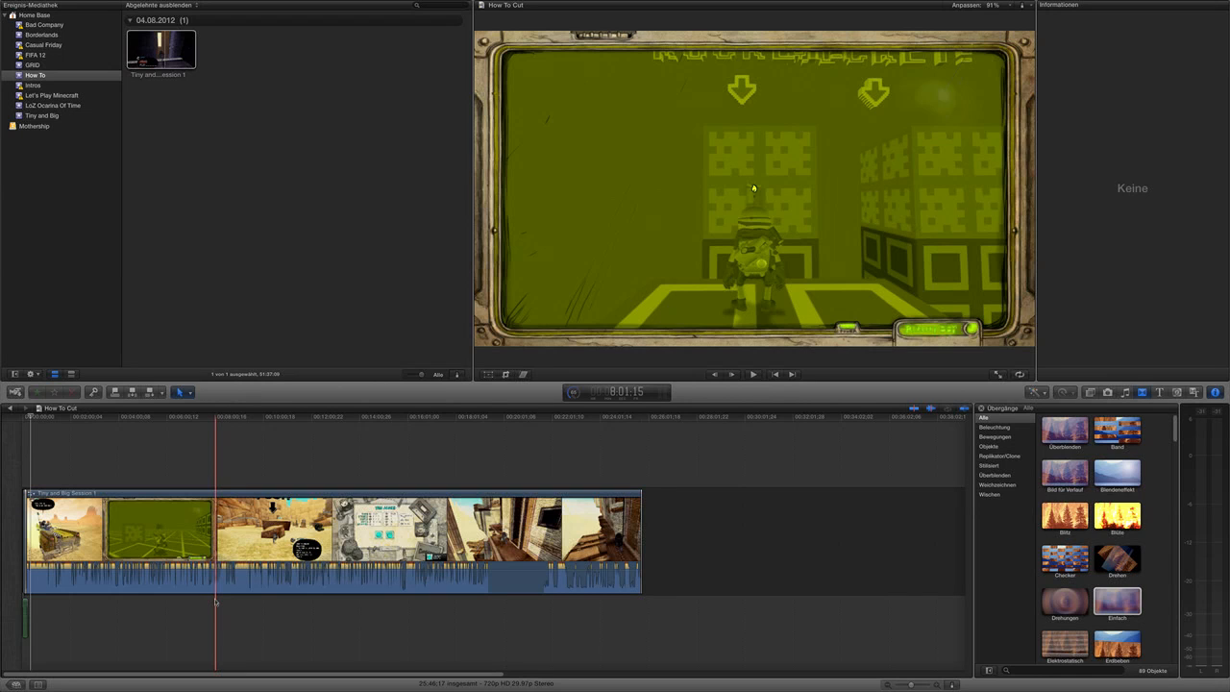
click(261, 588)
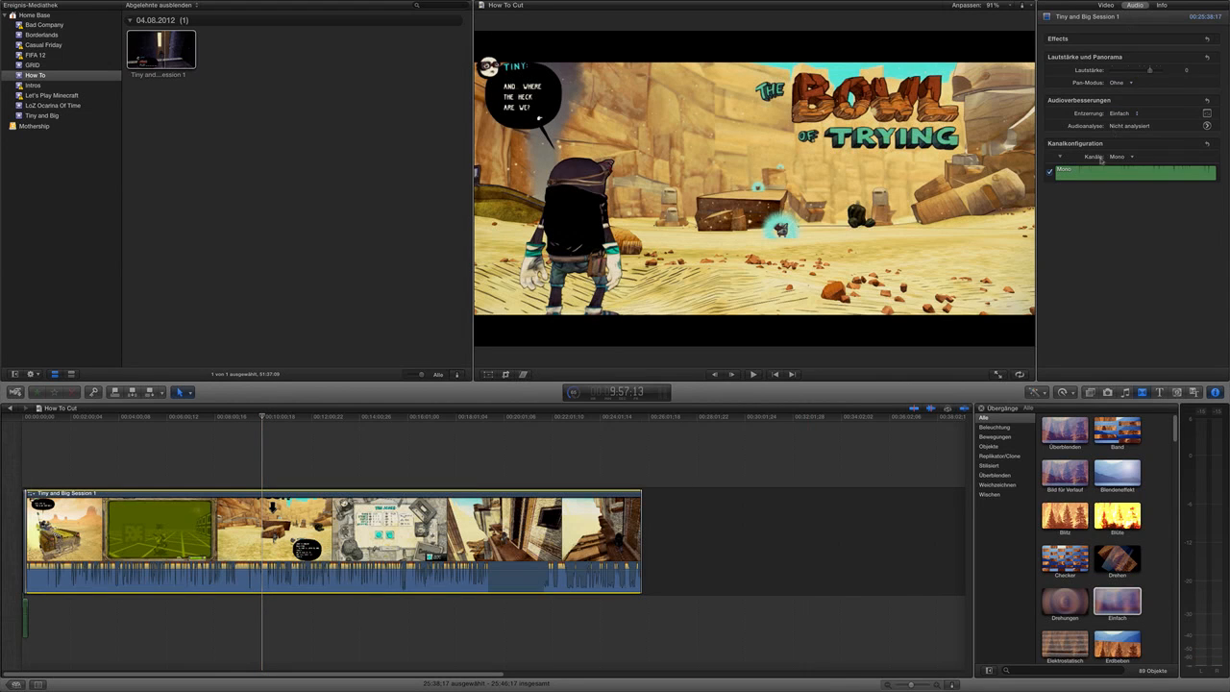
click(1136, 174)
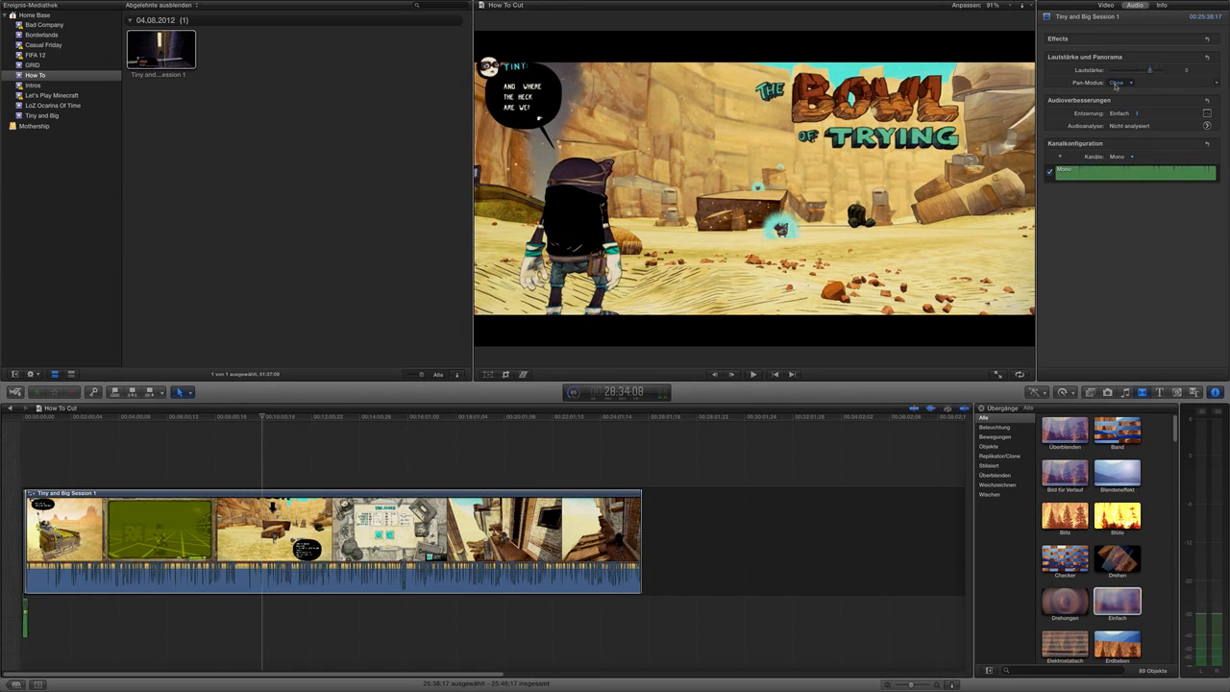
click(1105, 6)
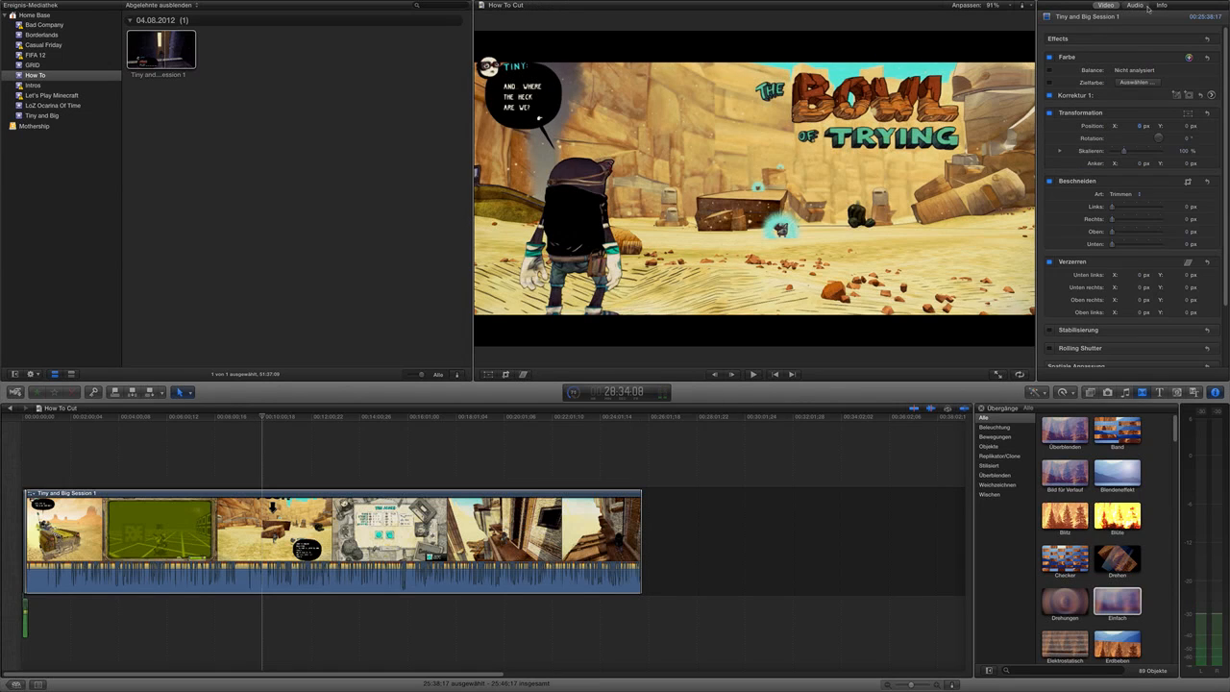
click(1137, 6)
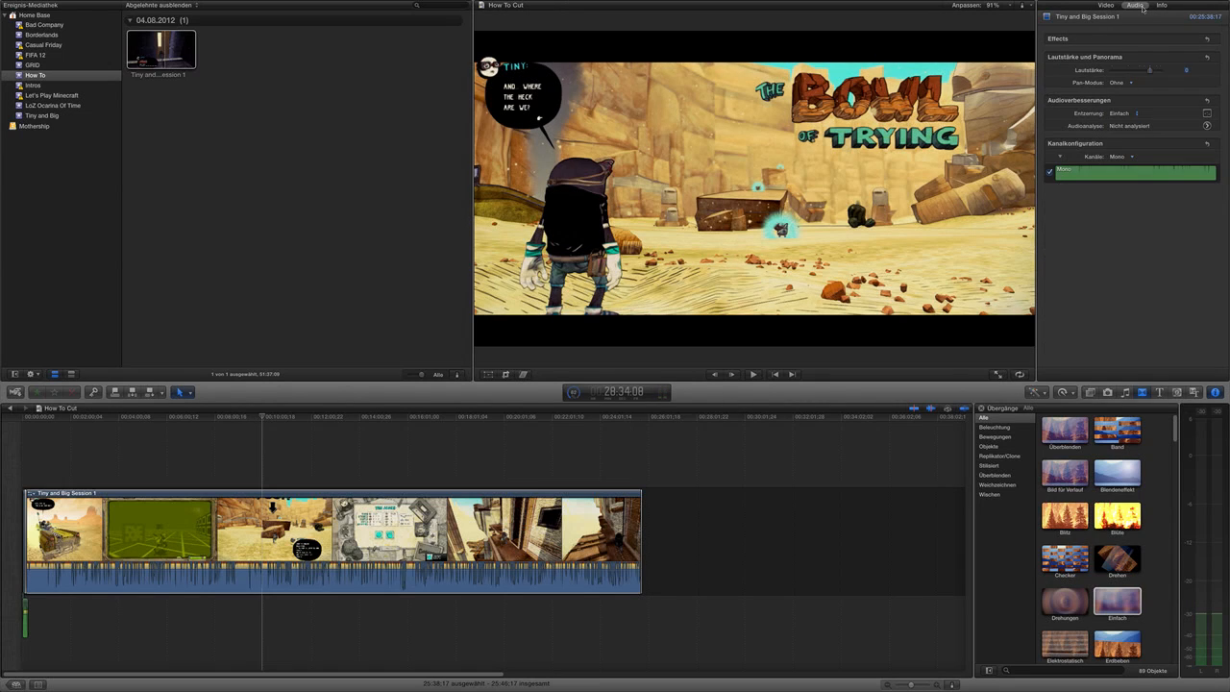
click(1135, 112)
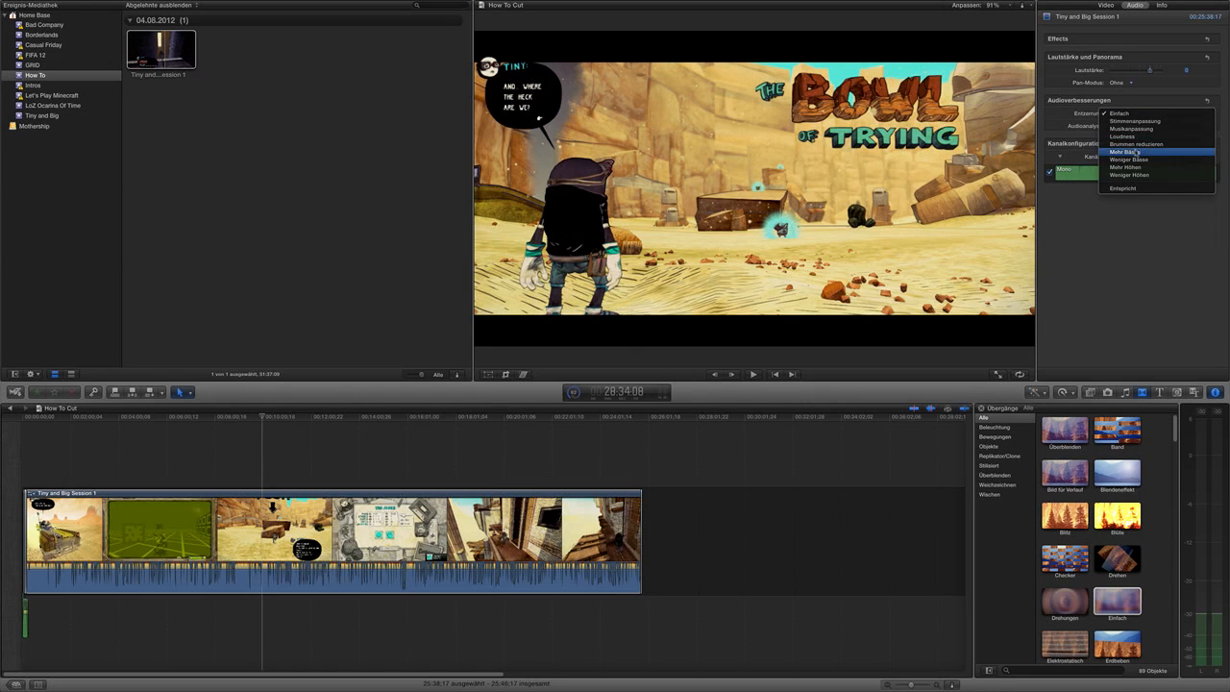
click(1137, 152)
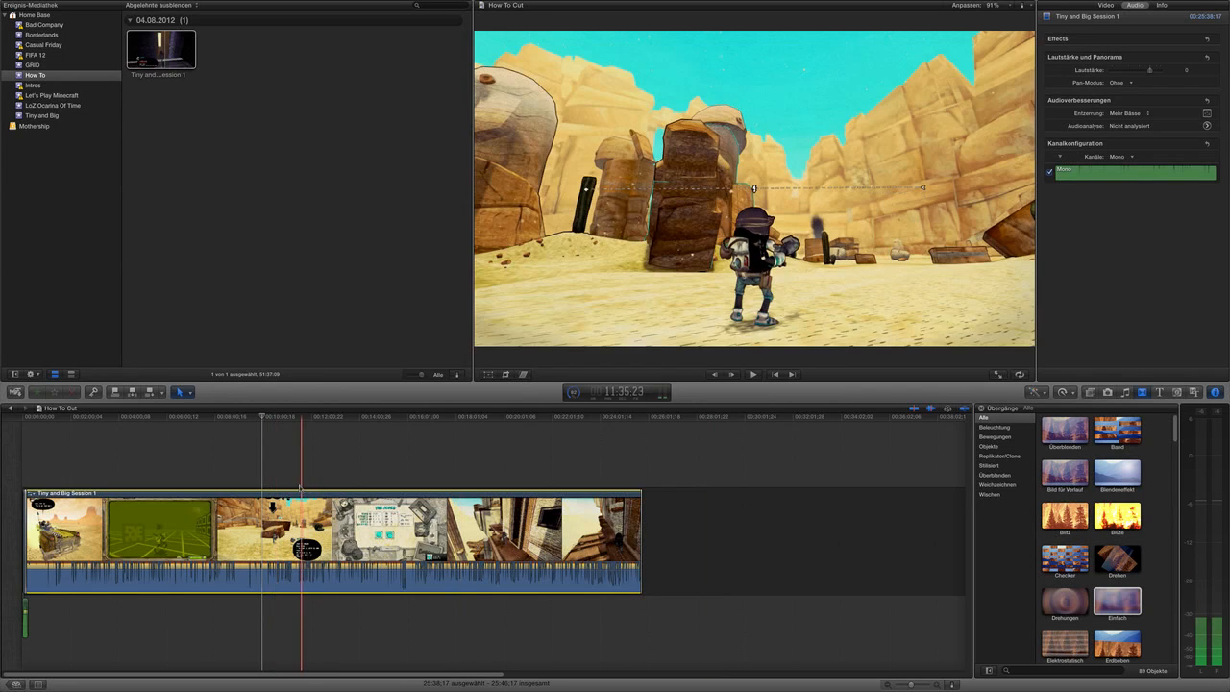
Step: Play back a section of the session clip to check its sound
key(space)
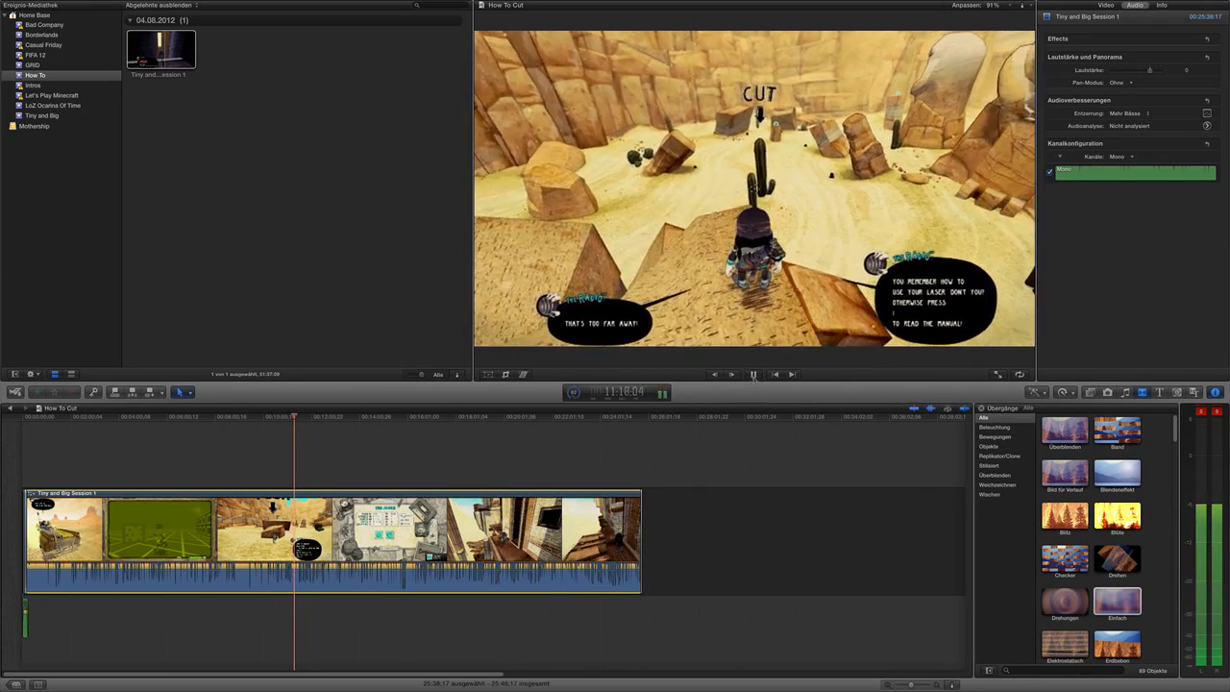
click(753, 374)
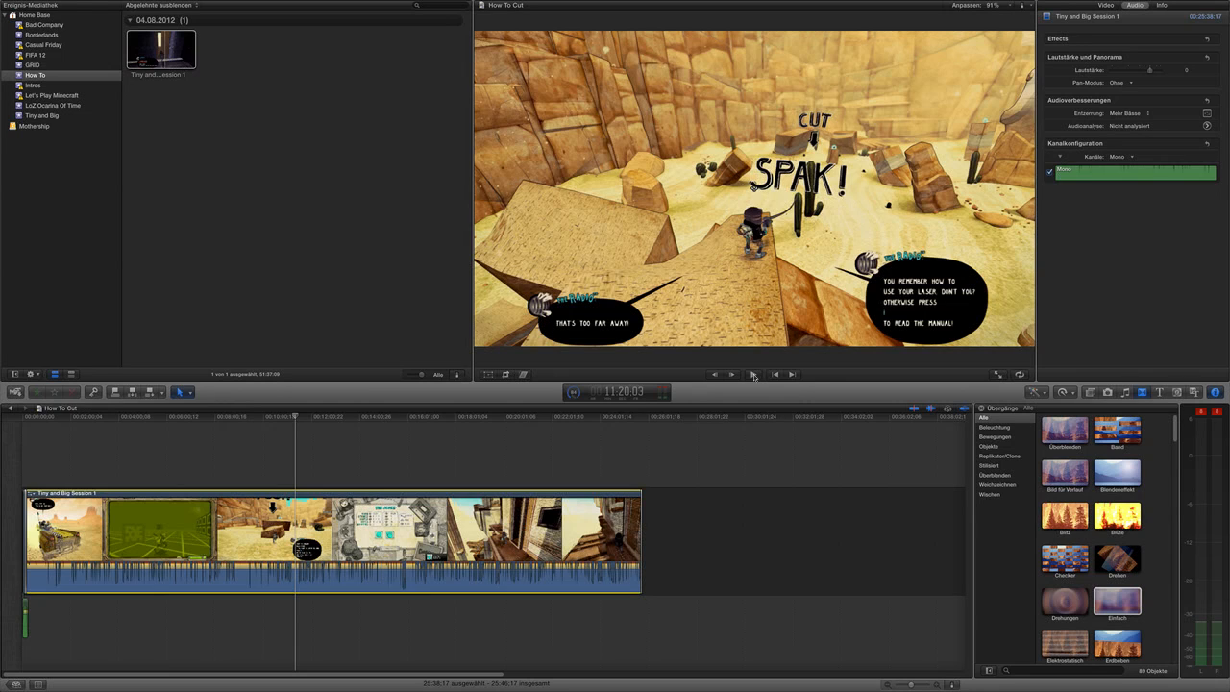
click(754, 375)
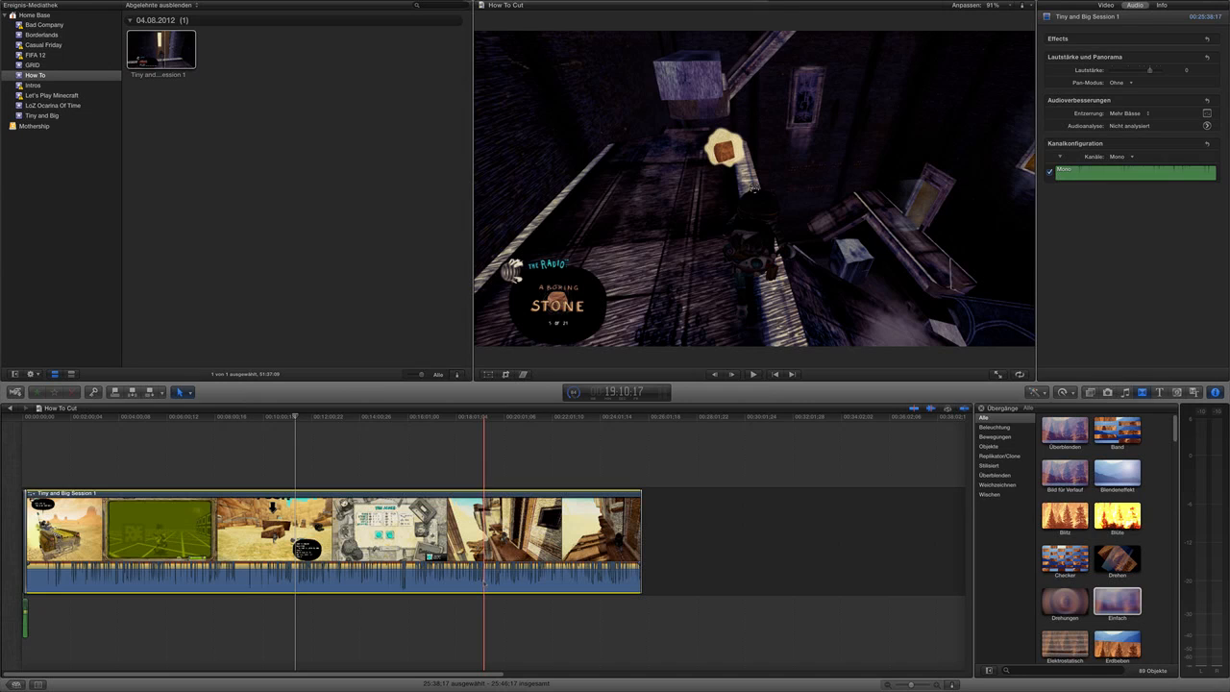
Step: Set up a How To Cut project export with Video und Audio, the H.264 codec and QuickTime Player (Standard), and check its output summary
key(super+e)
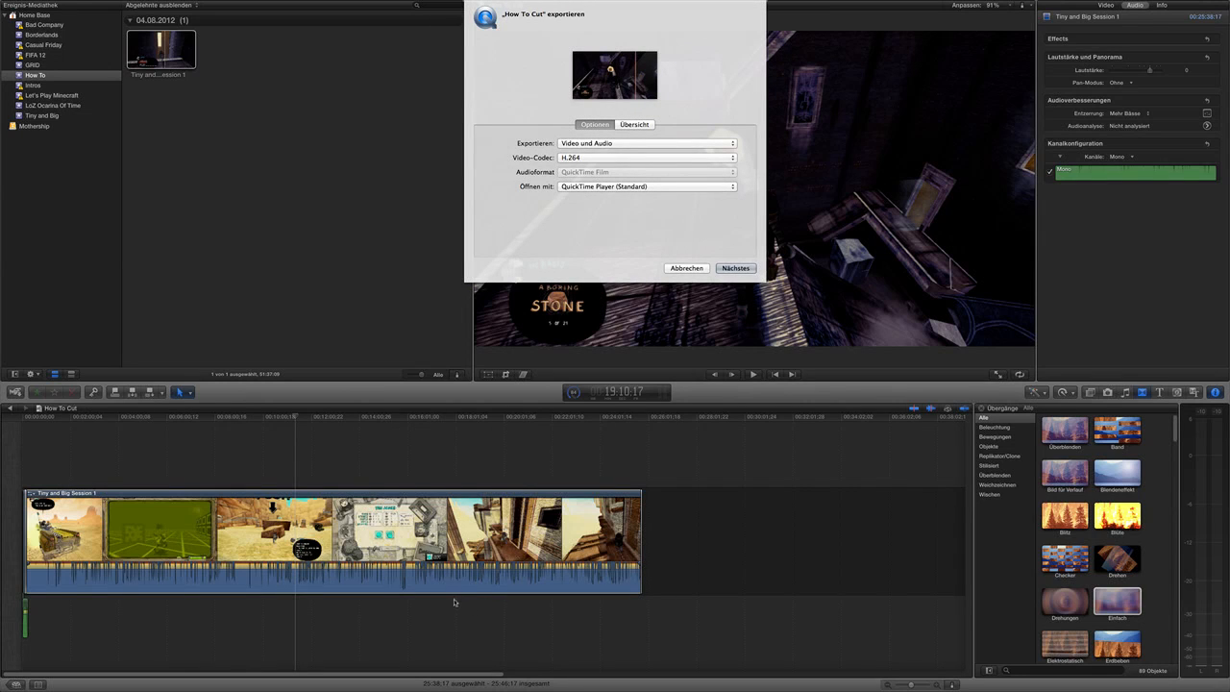
click(595, 146)
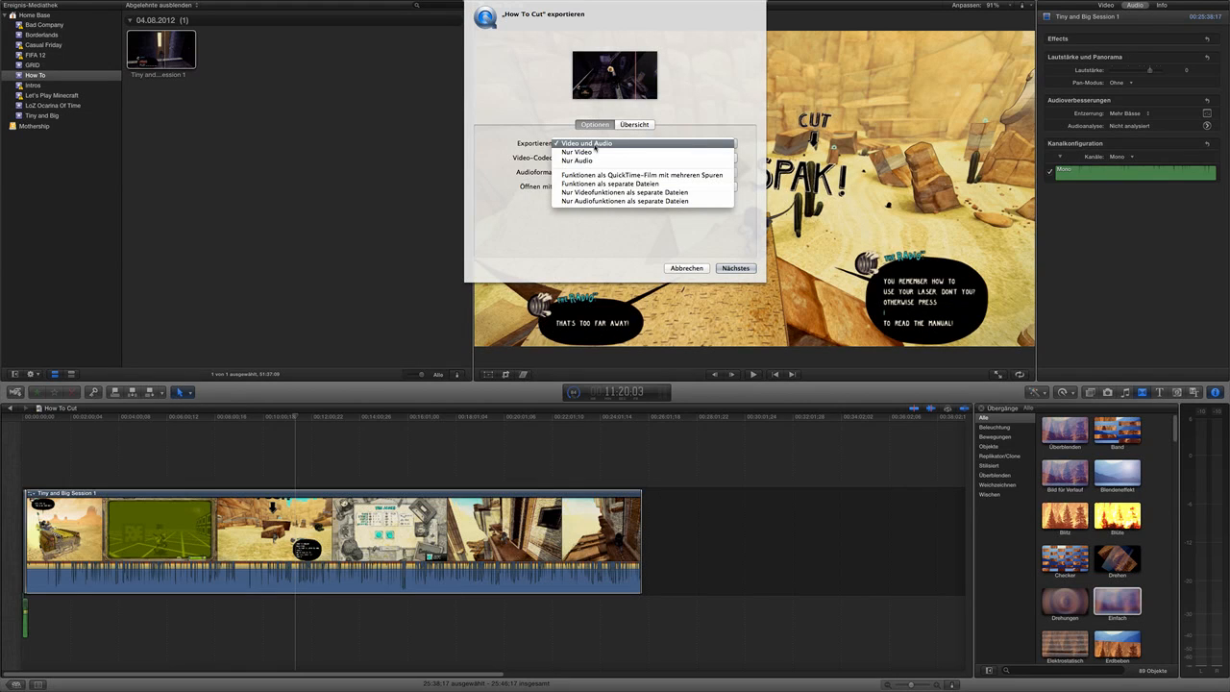
click(594, 145)
click(597, 157)
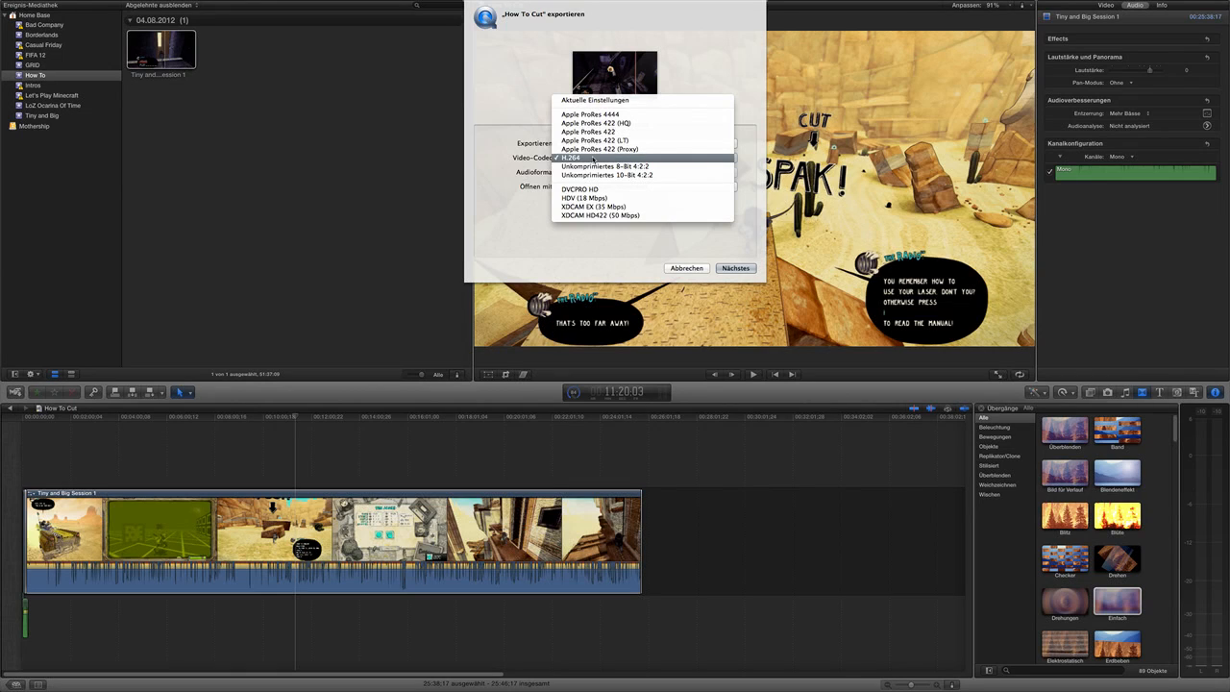
click(593, 159)
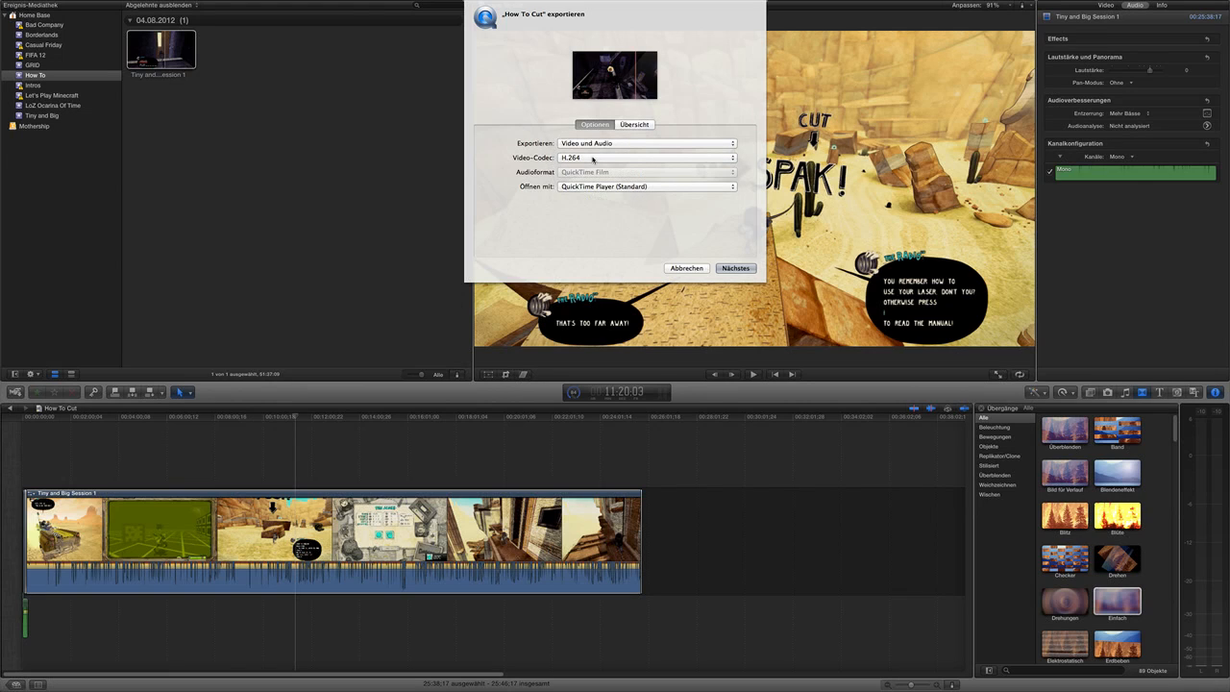
click(592, 187)
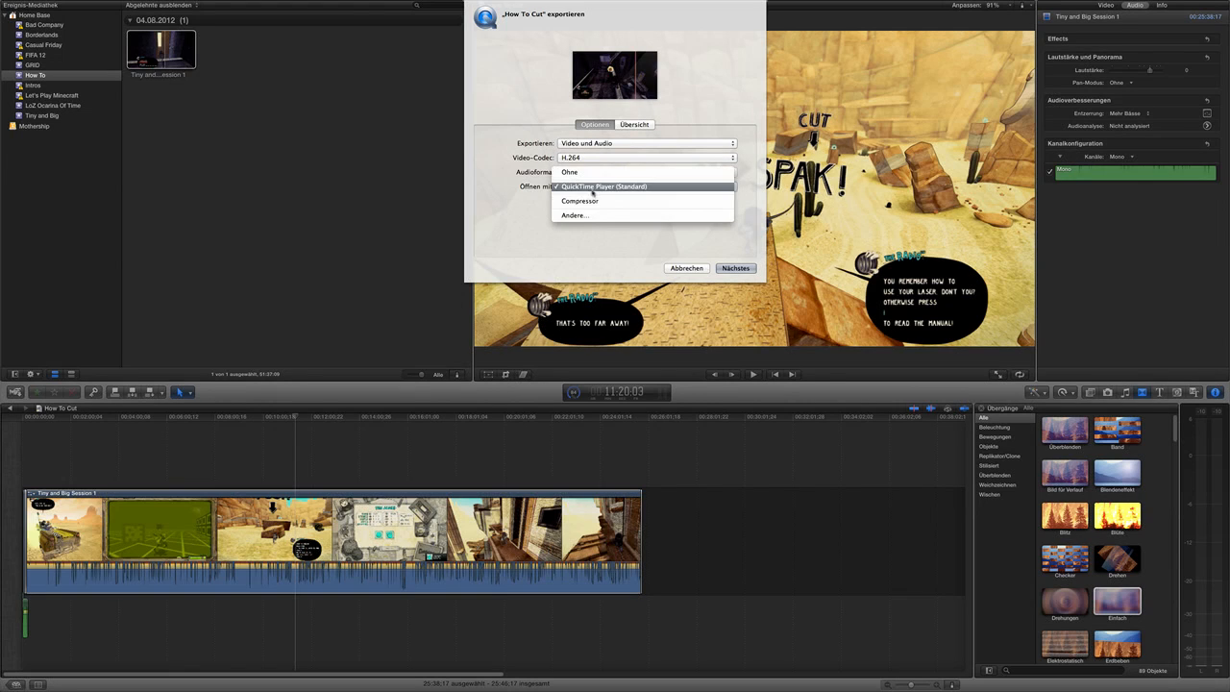
click(601, 187)
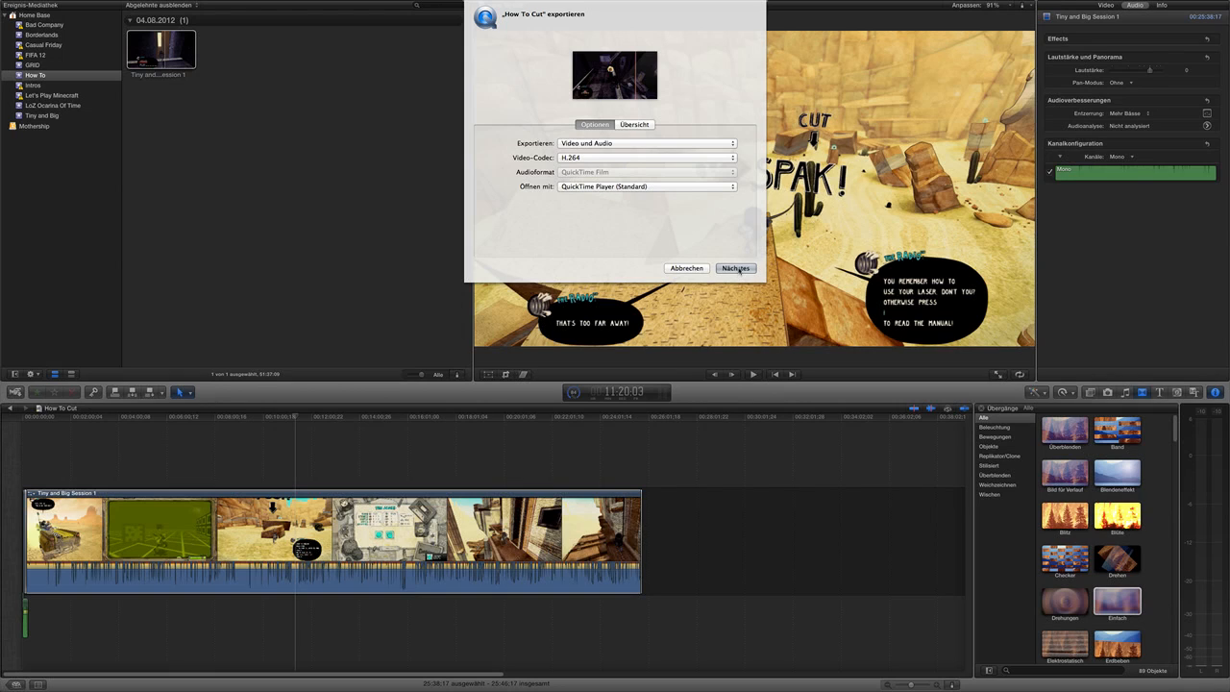
click(642, 125)
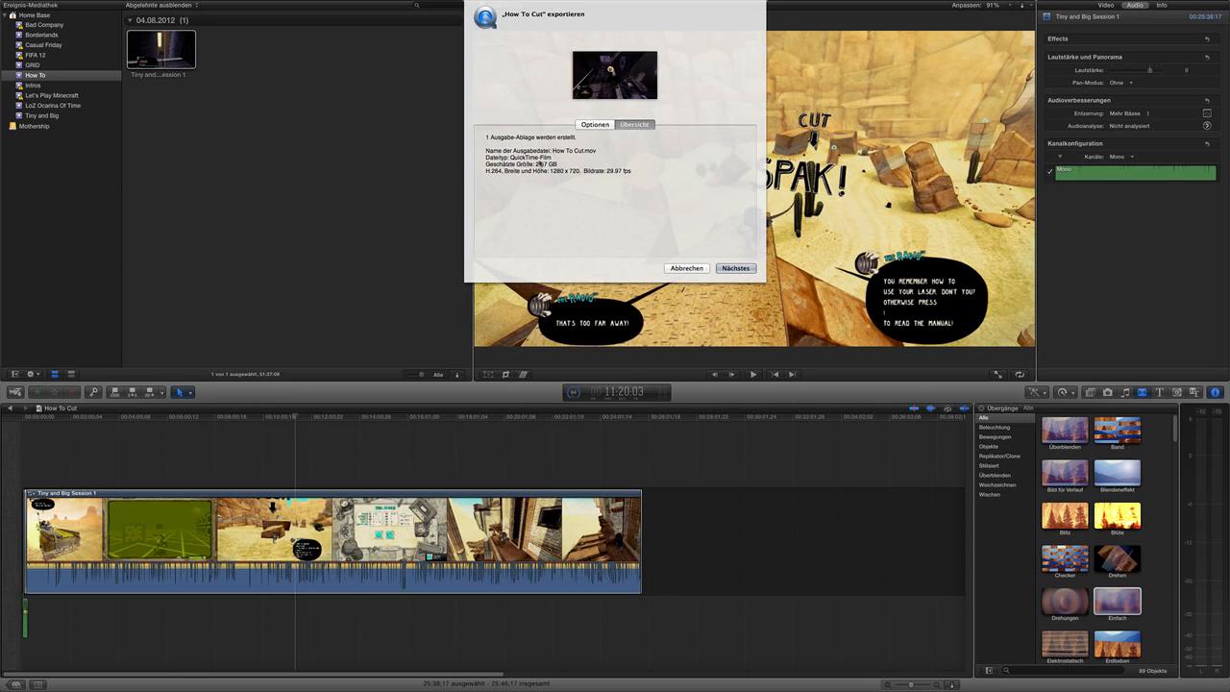
click(594, 126)
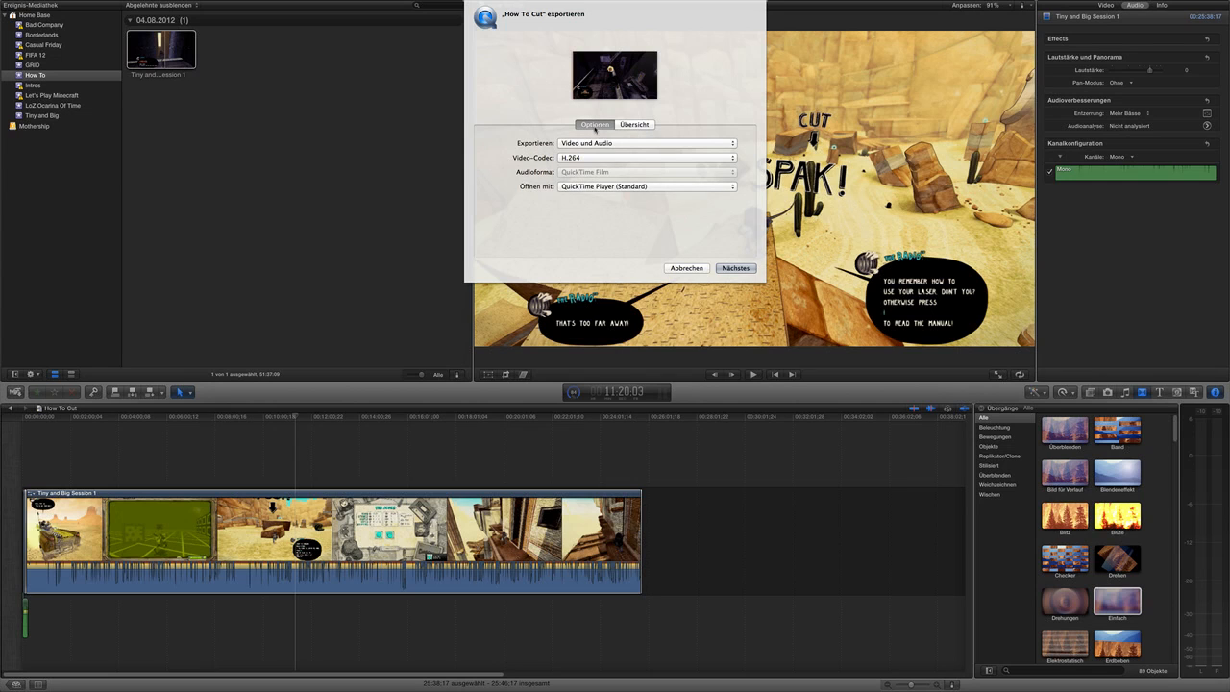
Step: Try the Tiny and Big folder and the file name Tiny and Big Ep 1.mov as the export destination, and cancel the export
click(736, 268)
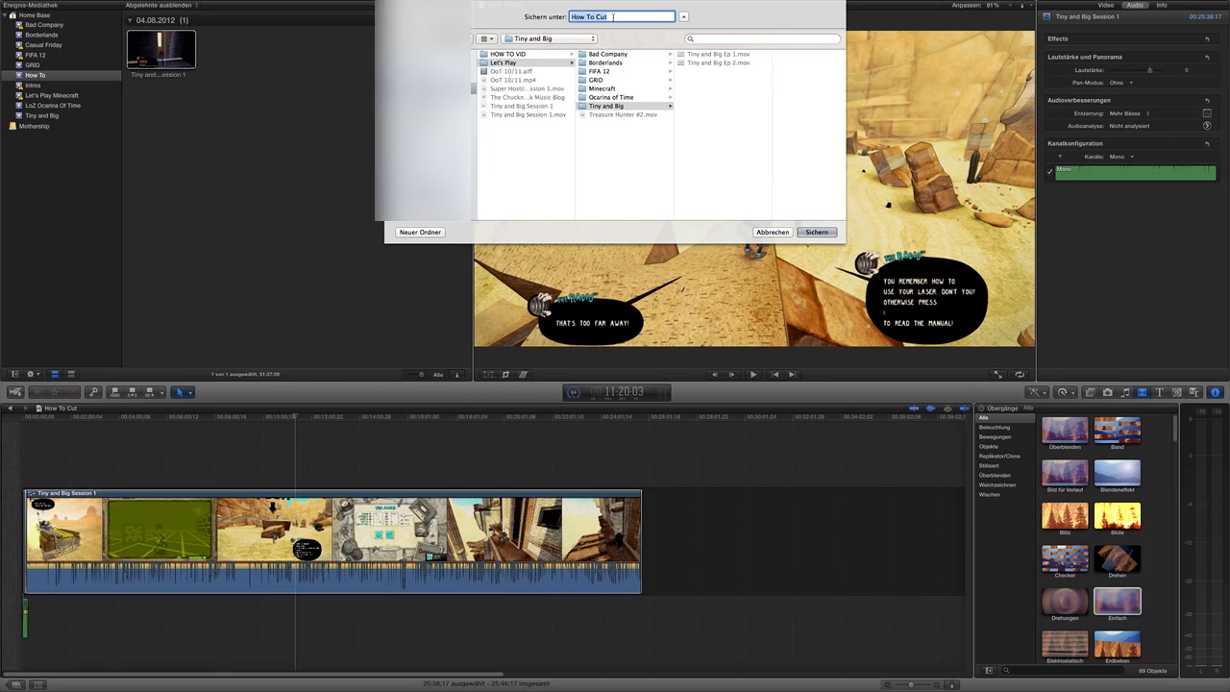
click(613, 106)
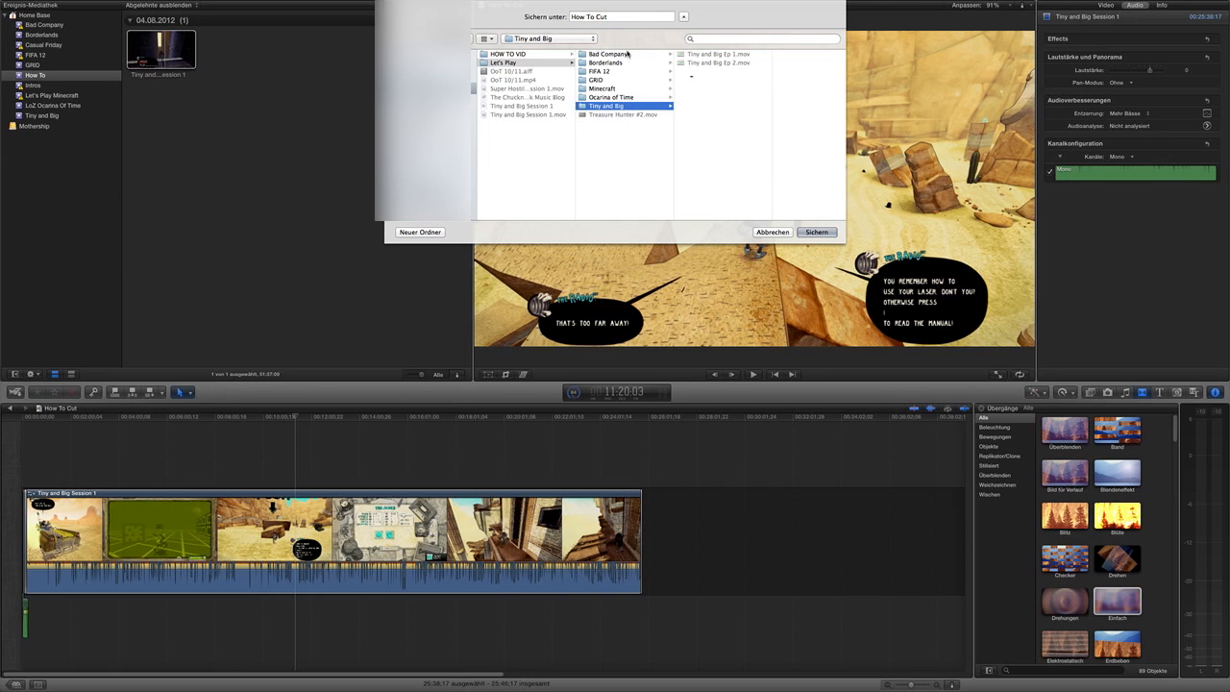
click(700, 56)
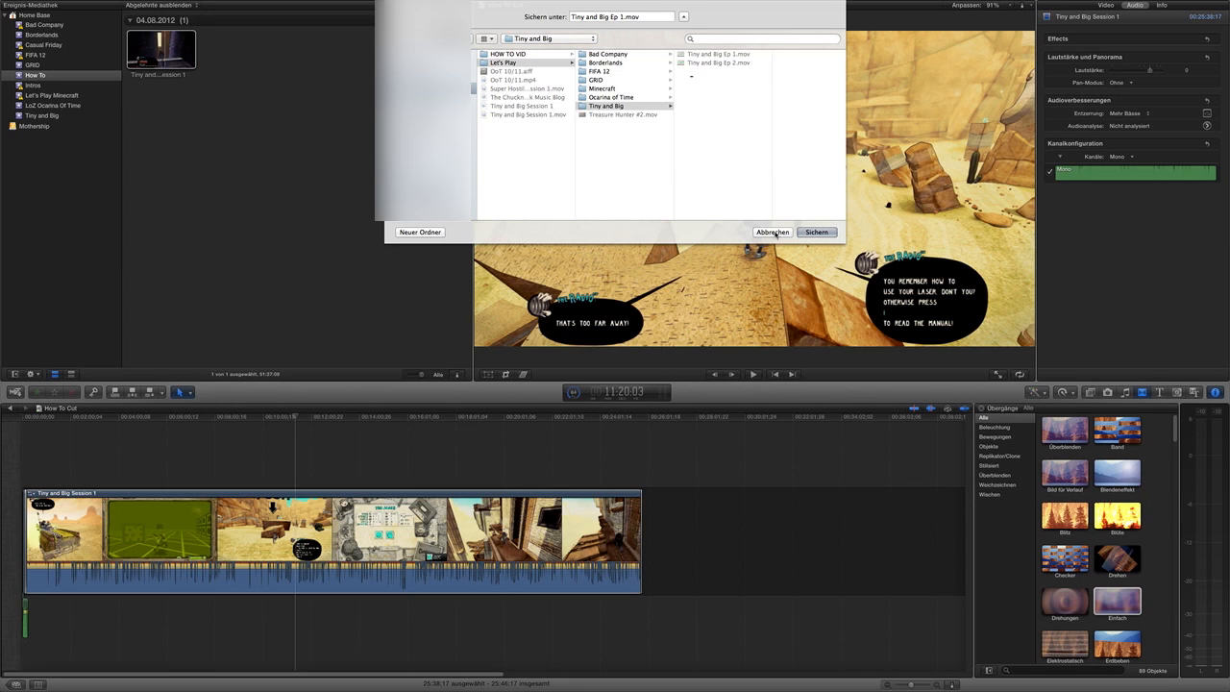
click(773, 233)
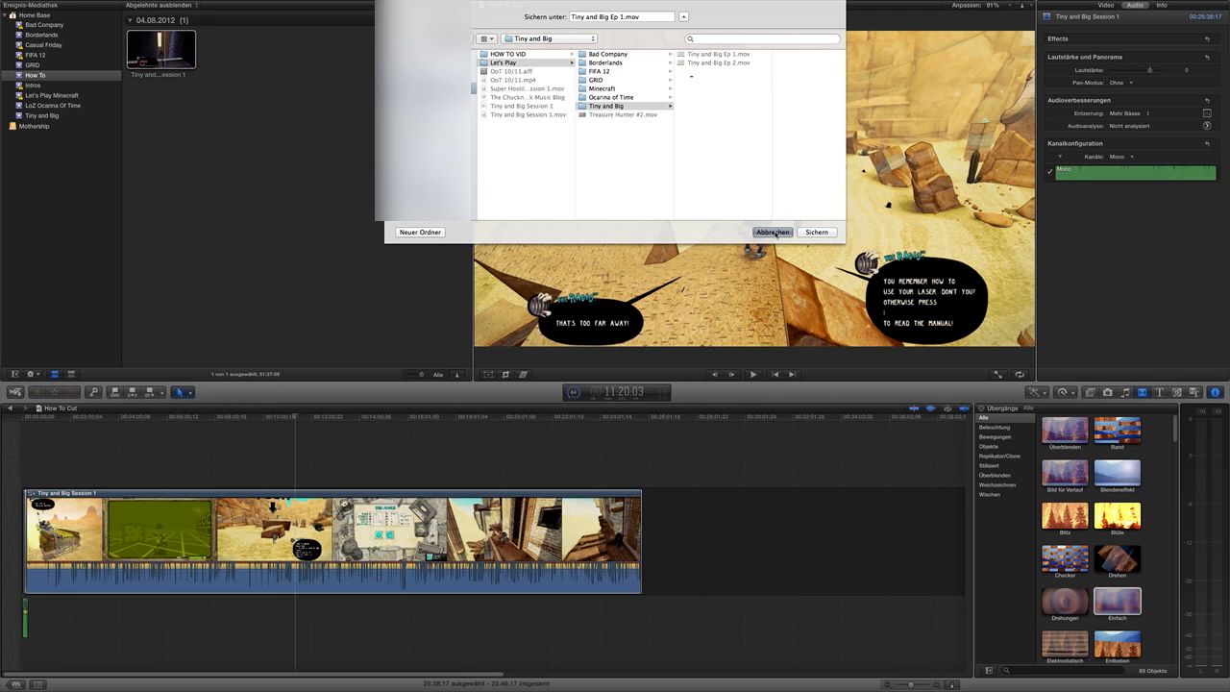
click(681, 271)
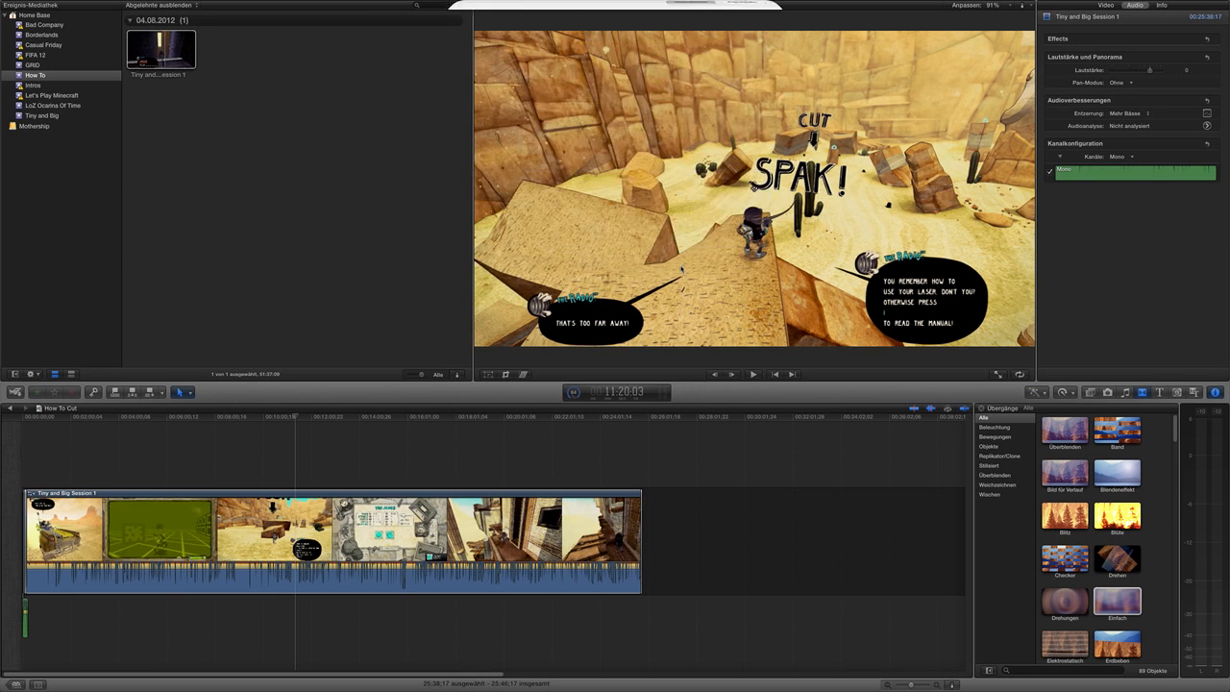